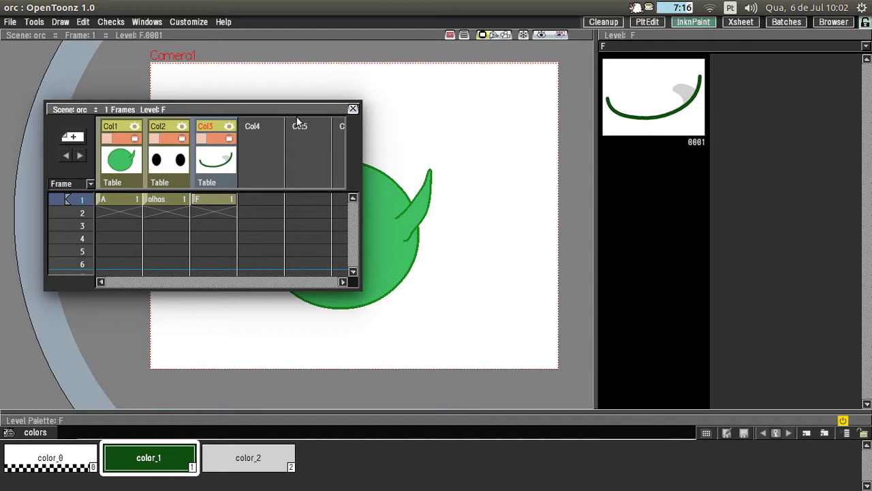
# Step: Show a floating ComboViewer and arrange it beside the Xsheet window with the orc head in view
pyautogui.moveTo(282, 109); pyautogui.dragTo(577, 285)
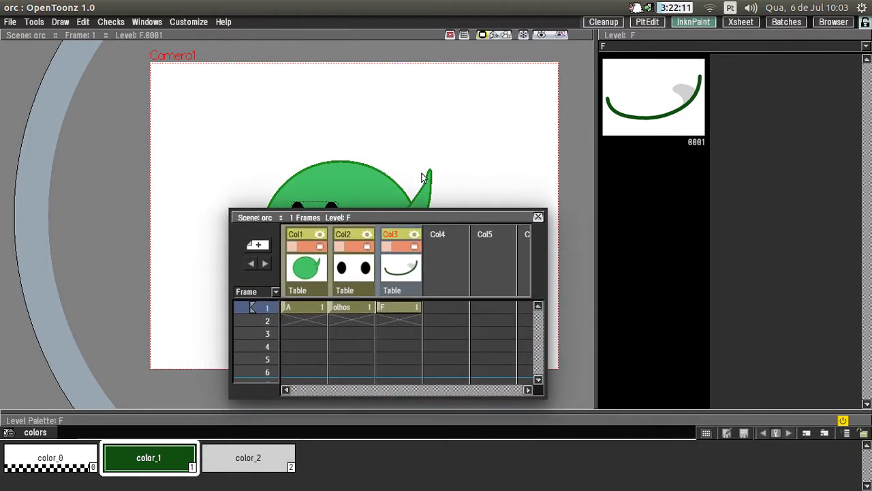
pyautogui.click(576, 97)
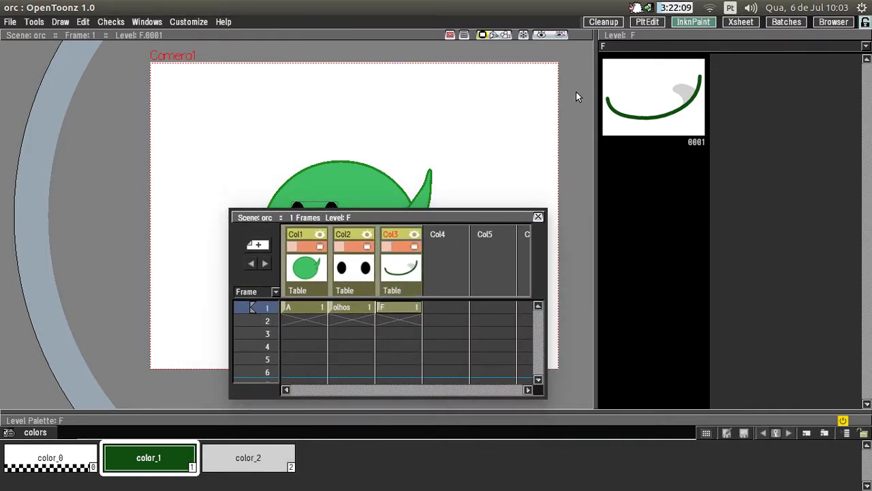
pyautogui.click(149, 23)
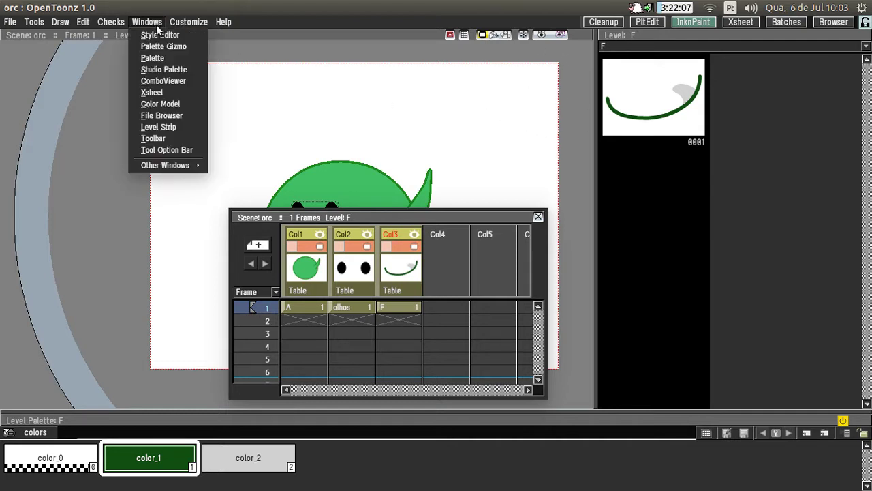
pyautogui.click(166, 81)
pyautogui.moveTo(342, 76); pyautogui.dragTo(510, 111)
pyautogui.moveTo(350, 216); pyautogui.dragTo(197, 180)
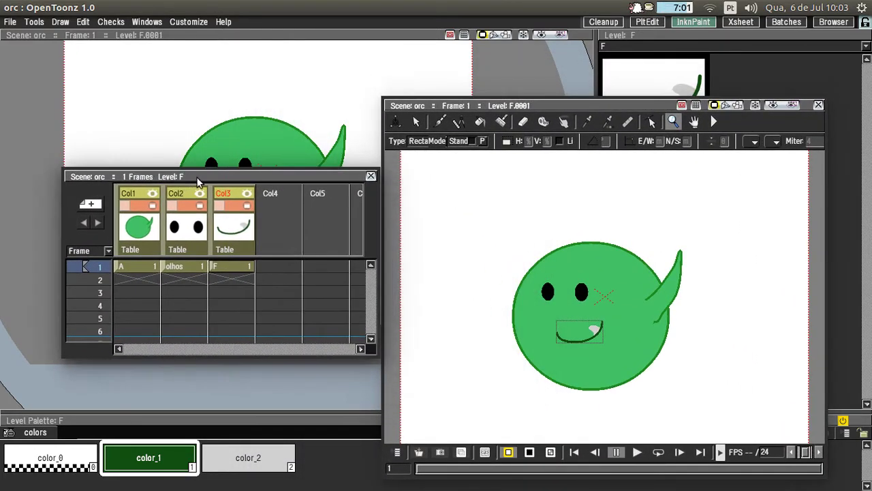
pyautogui.moveTo(502, 275); pyautogui.dragTo(489, 235)
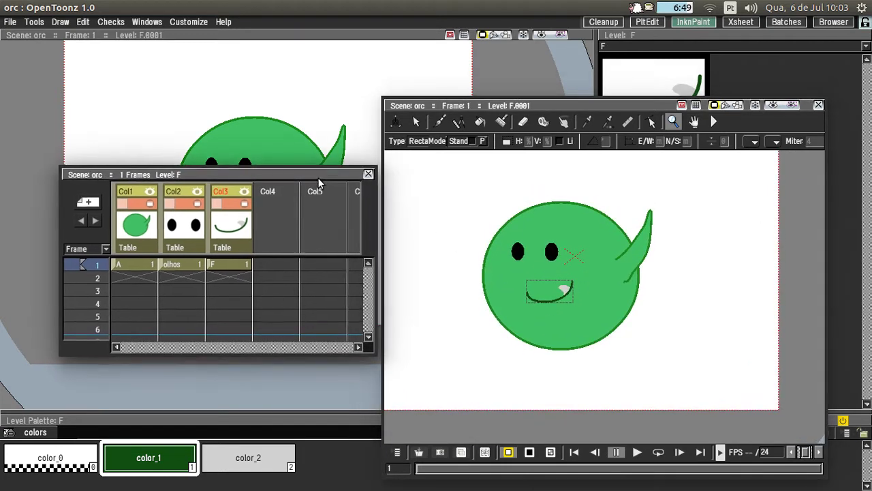
# Step: Resize the floating Xsheet window so it shows more frame rows, and place it beside the ComboViewer
pyautogui.moveTo(317, 177); pyautogui.dragTo(282, 63)
pyautogui.moveTo(286, 107); pyautogui.dragTo(333, 122)
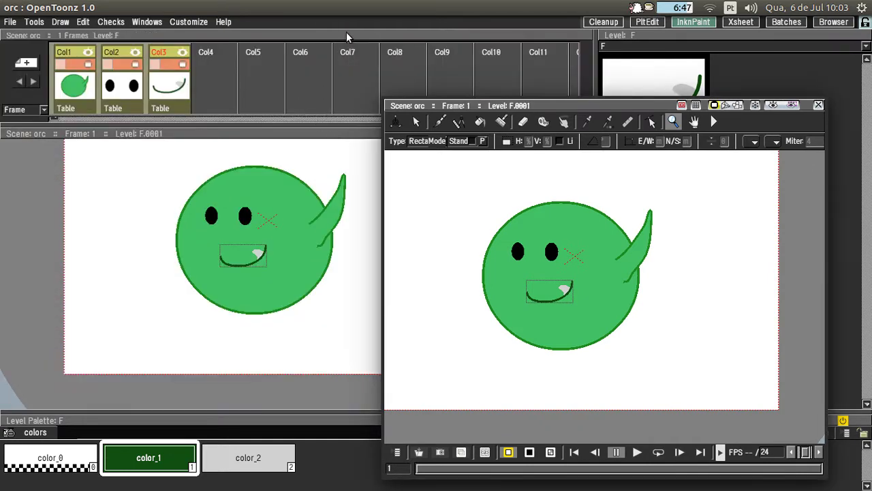
pyautogui.moveTo(348, 34); pyautogui.dragTo(334, 158)
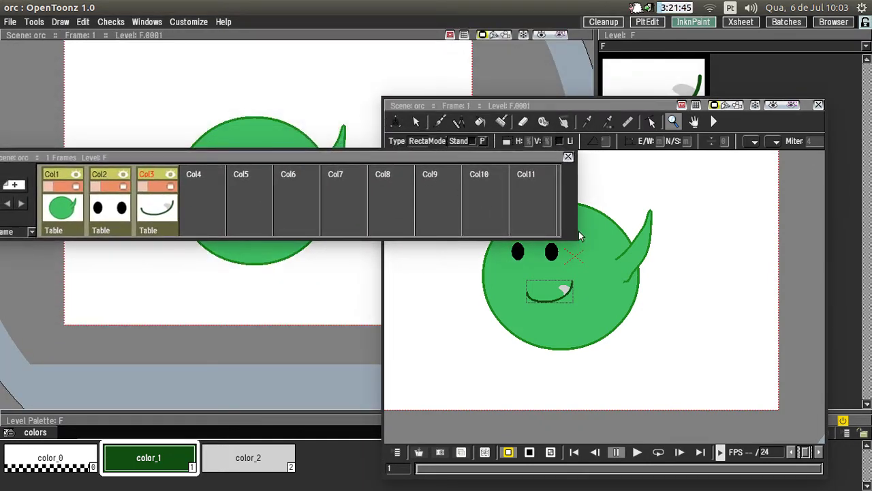
pyautogui.moveTo(576, 231); pyautogui.dragTo(256, 382)
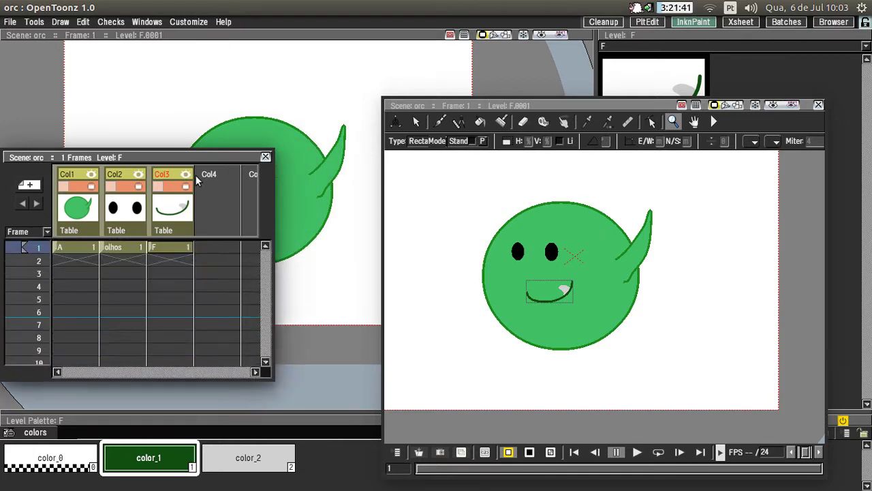
pyautogui.moveTo(200, 159); pyautogui.dragTo(266, 132)
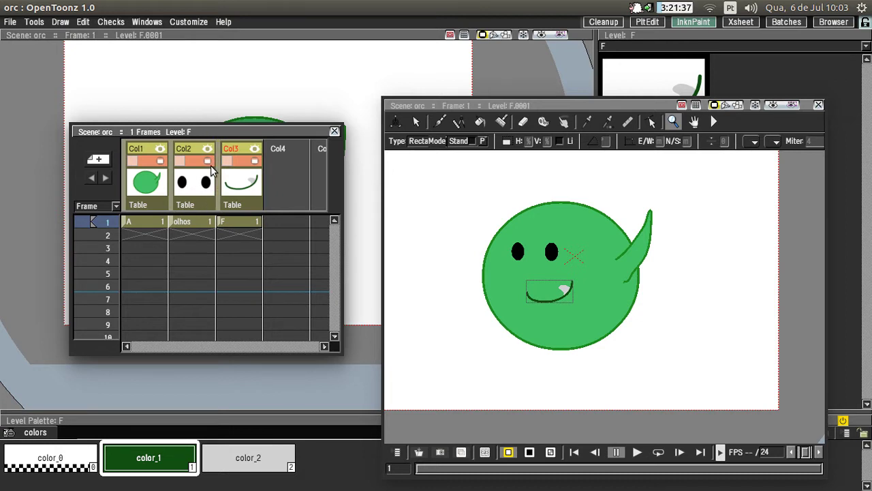
pyautogui.moveTo(252, 132); pyautogui.dragTo(240, 118)
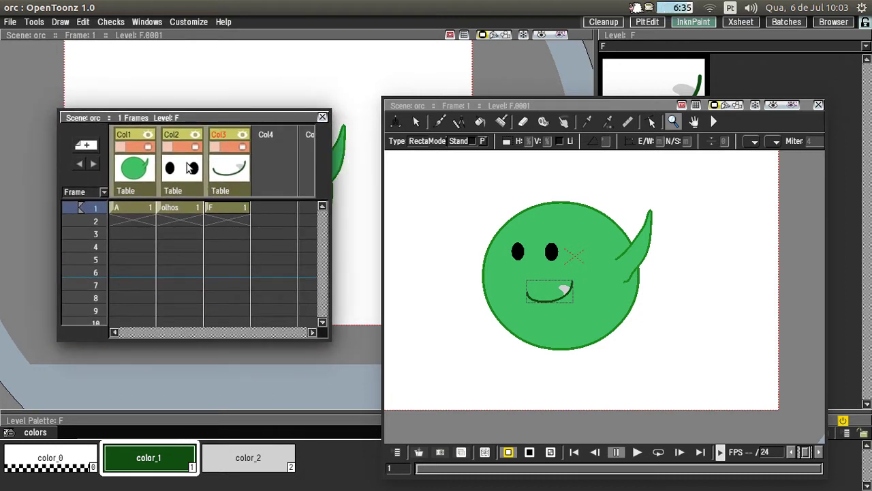
# Step: Review the head, eyes and mouth levels by selecting their Xsheet columns one after another
pyautogui.click(135, 173)
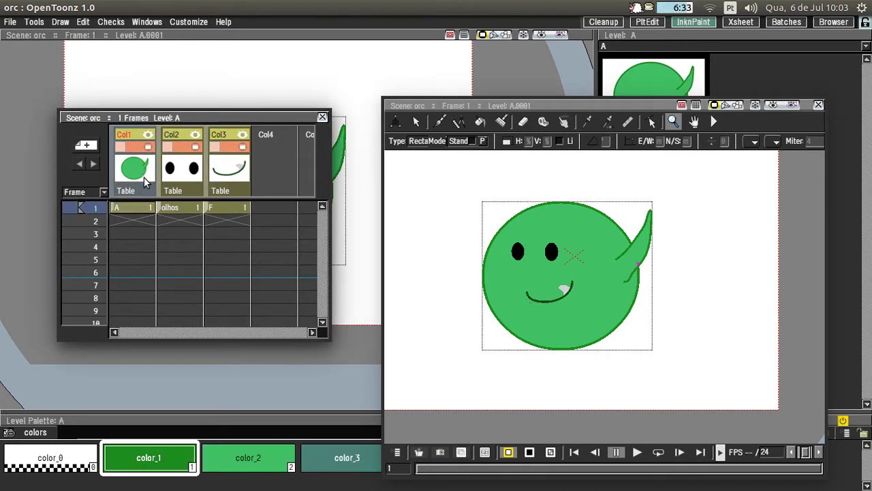
pyautogui.click(184, 177)
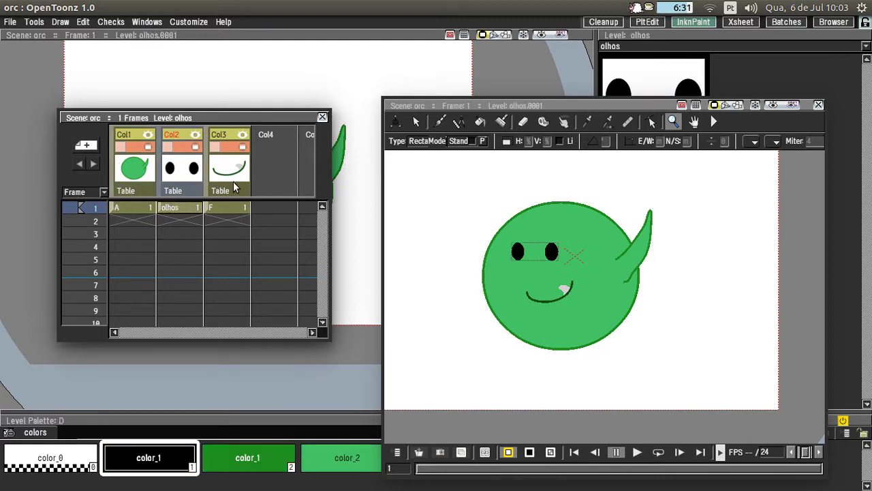
pyautogui.click(233, 180)
pyautogui.click(176, 208)
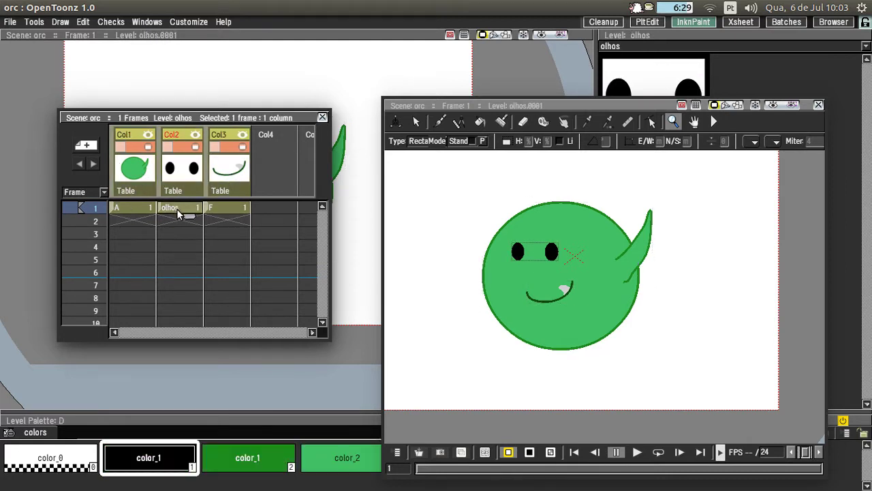
# Step: Rename the mouth level in the third column from F to boca in its level settings
pyautogui.click(229, 209)
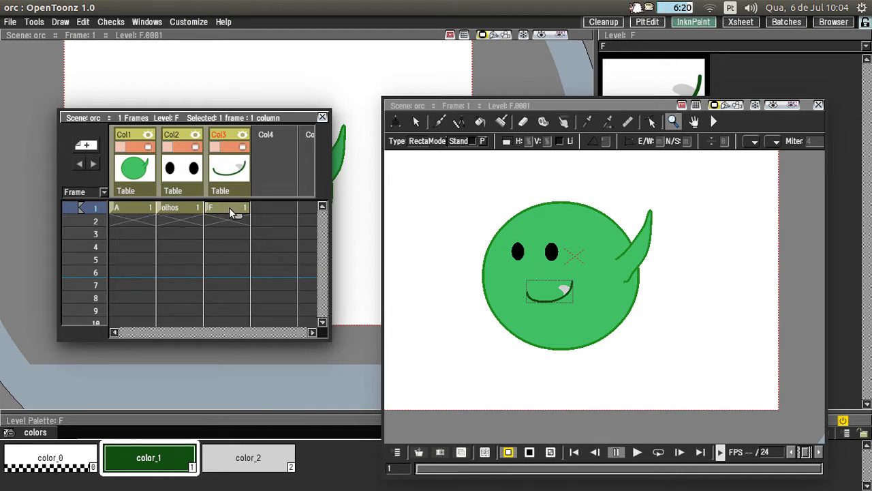
pyautogui.rightClick(228, 208)
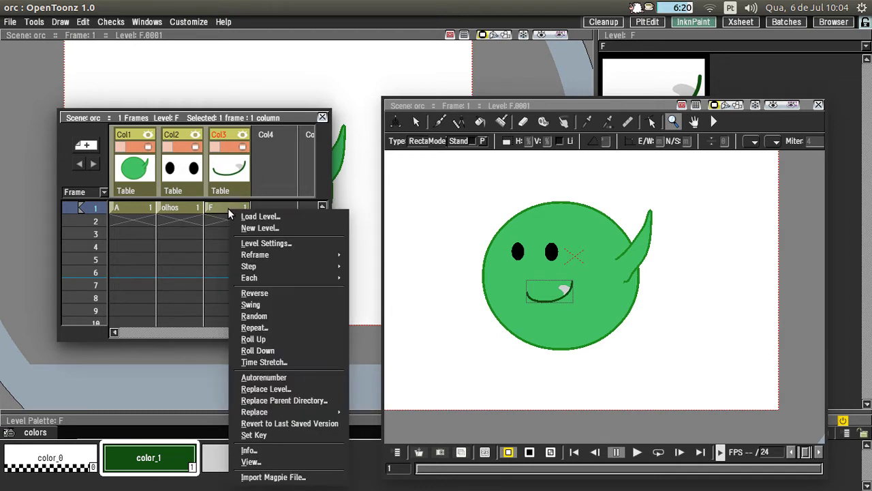
pyautogui.click(247, 243)
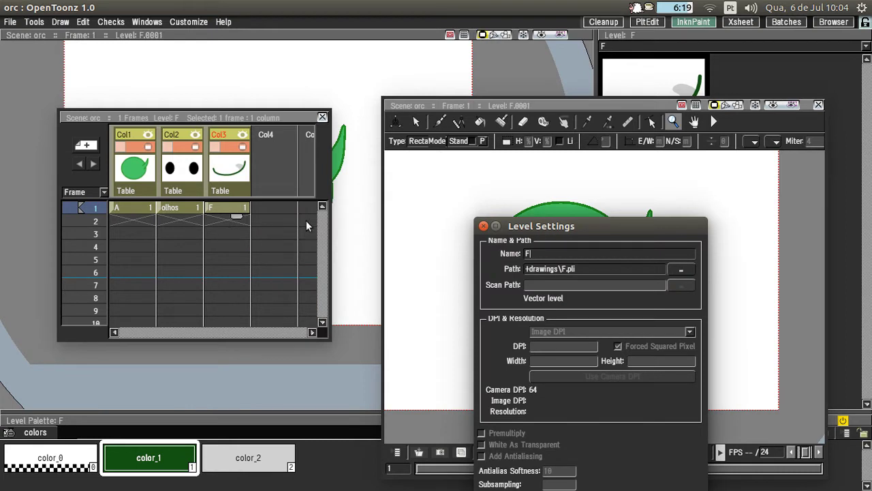
pyautogui.doubleClick(528, 253)
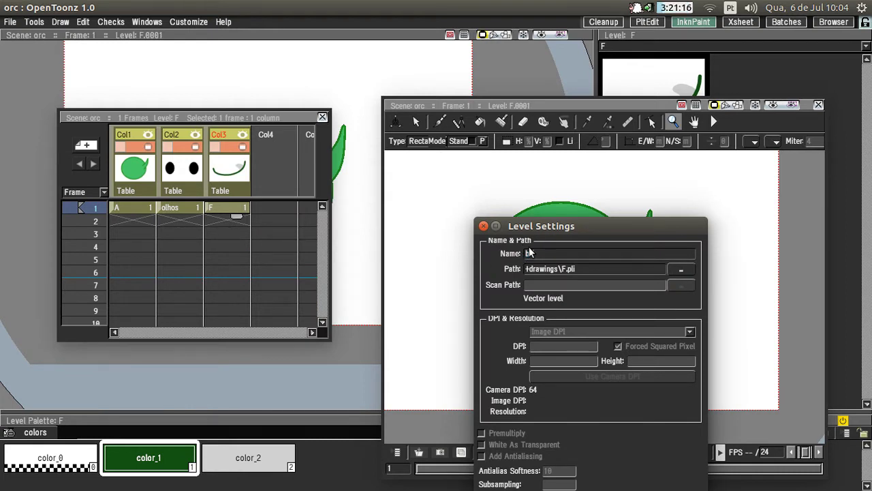
pyautogui.write('boca')
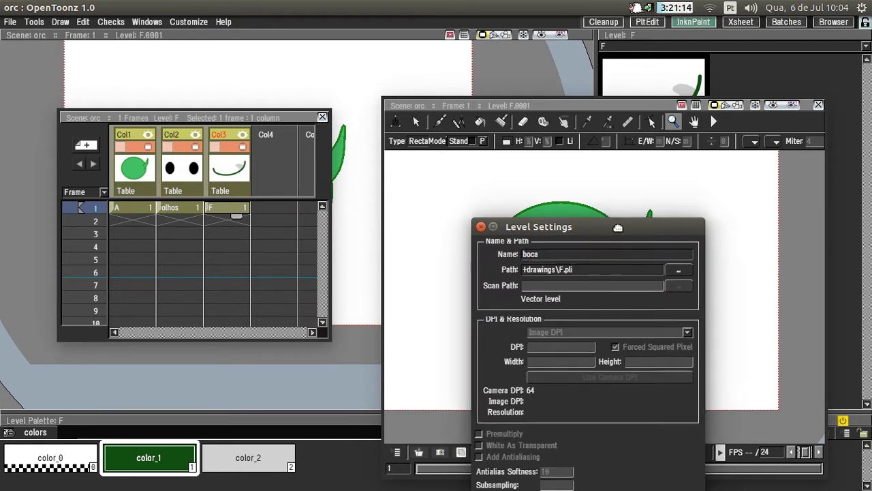
pyautogui.moveTo(622, 229); pyautogui.dragTo(607, 185)
pyautogui.click(467, 181)
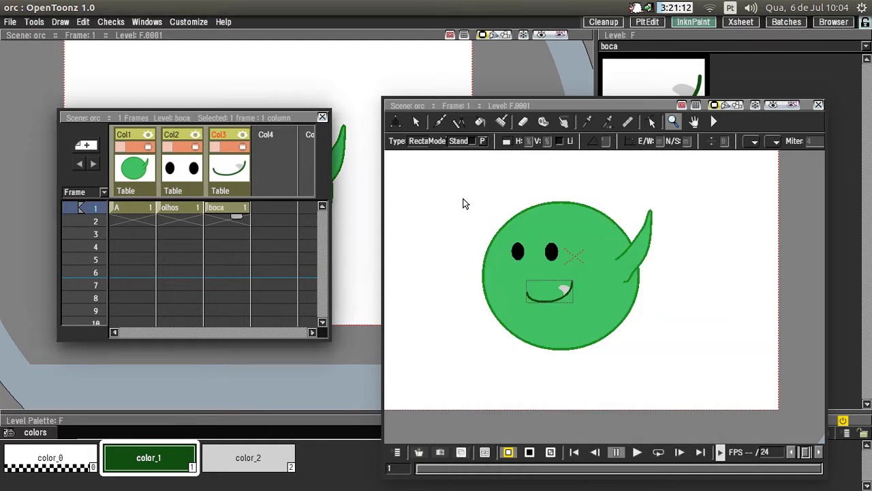
# Step: Extend the boca drawing's exposure through frame 6 in the third column
pyautogui.moveTo(235, 215); pyautogui.dragTo(228, 276)
pyautogui.click(228, 222)
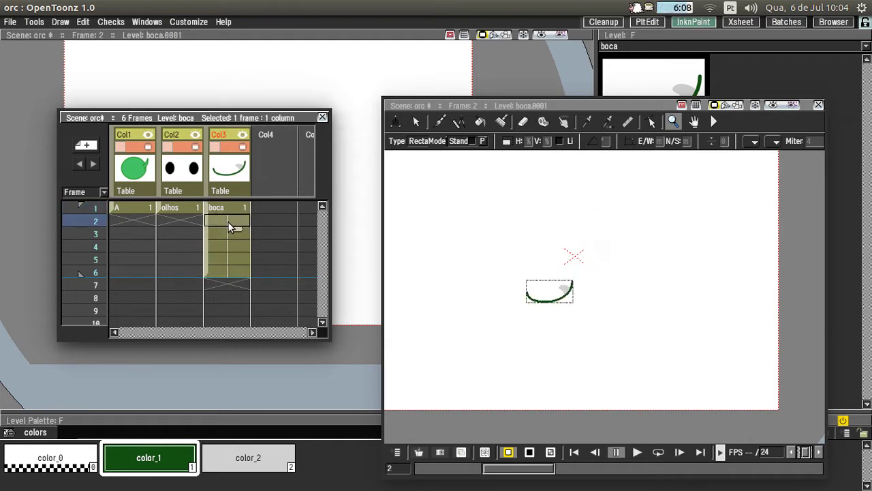
pyautogui.doubleClick(228, 222)
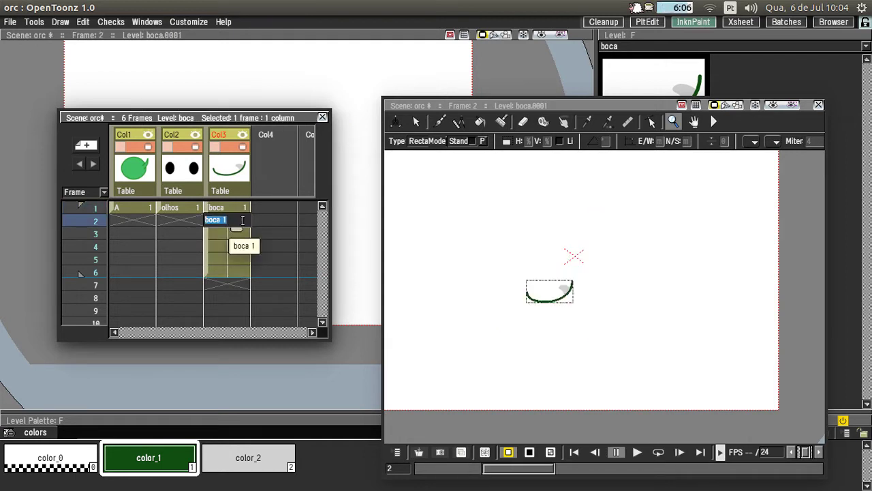
pyautogui.click(265, 220)
# Step: Step through the boca cells in frames 1 to 6 to check the mouth drawing in each
pyautogui.click(233, 219)
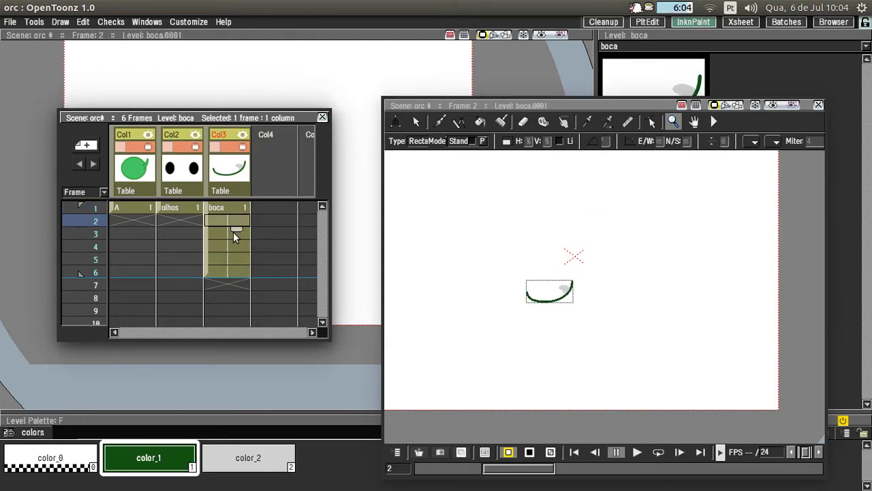
pyautogui.click(232, 235)
pyautogui.click(229, 248)
pyautogui.click(228, 260)
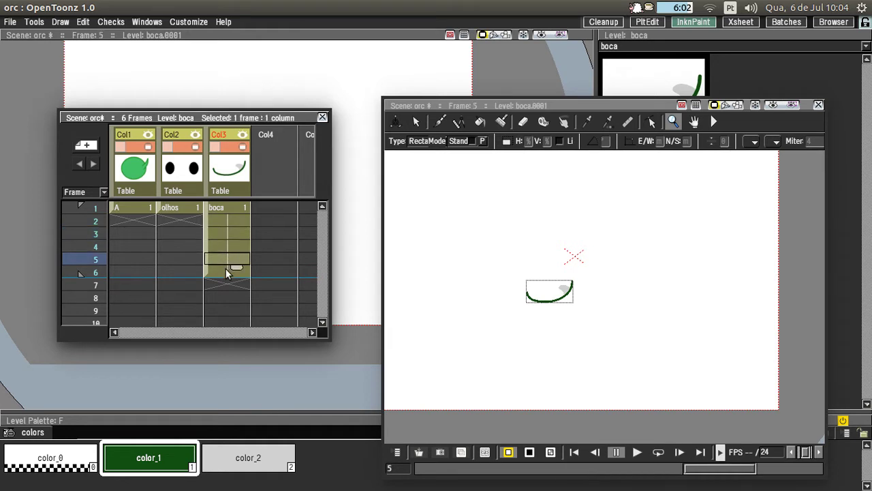
pyautogui.click(224, 272)
pyautogui.click(227, 260)
pyautogui.click(226, 248)
pyautogui.click(227, 234)
pyautogui.click(228, 222)
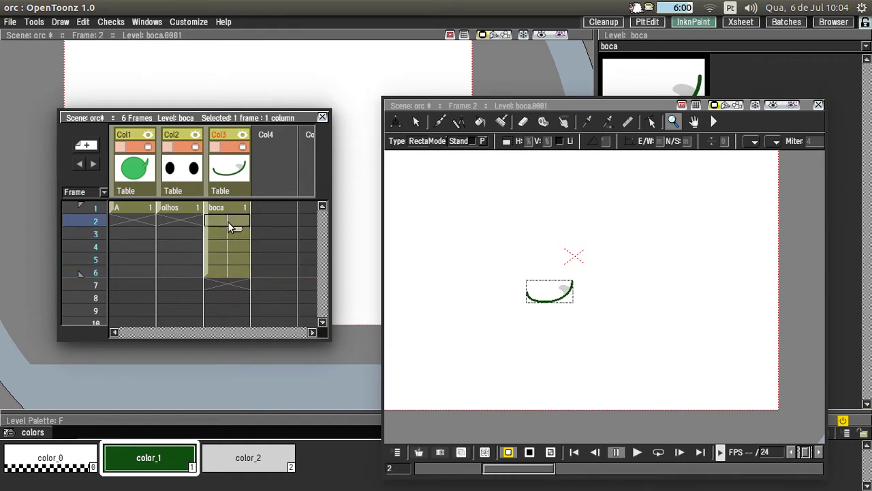
pyautogui.click(228, 273)
pyautogui.click(230, 208)
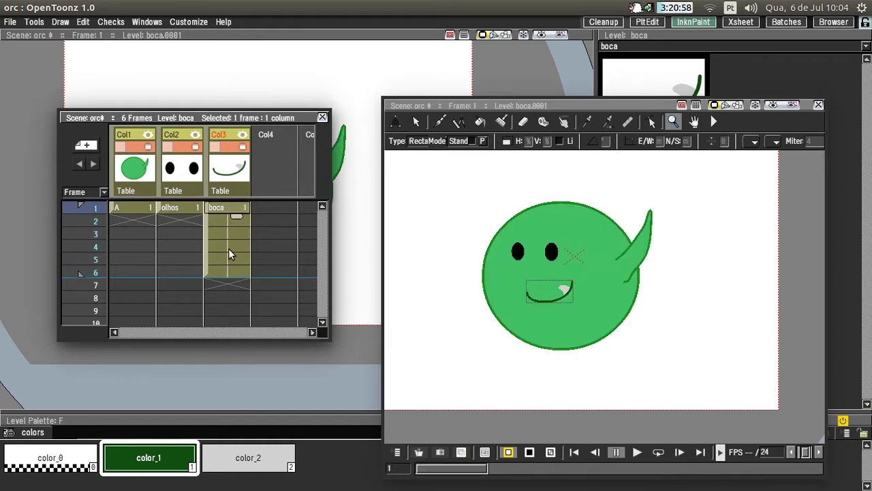
# Step: Extend the head drawing on level A through frame 24 in the first column
pyautogui.click(187, 207)
pyautogui.click(136, 210)
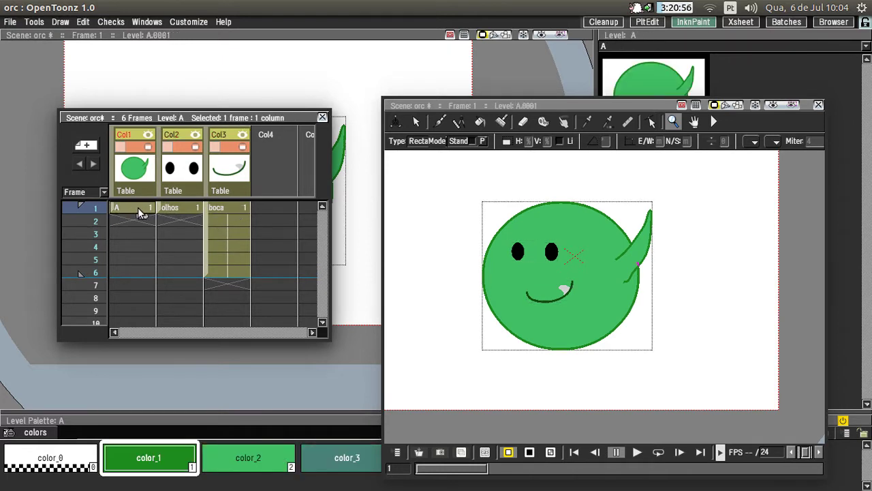
pyautogui.moveTo(149, 225); pyautogui.dragTo(148, 320)
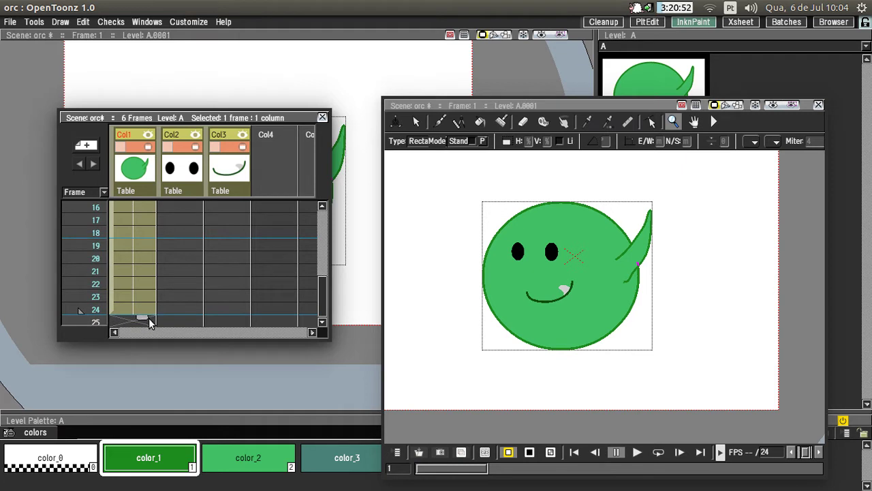
pyautogui.moveTo(320, 289); pyautogui.dragTo(324, 217)
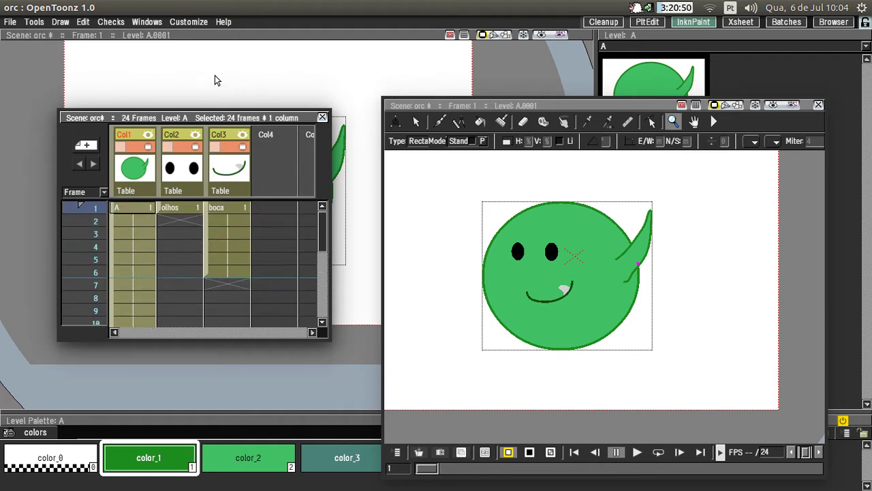
# Step: Set the scene's frame rate to 12 in the scene settings
pyautogui.click(148, 22)
pyautogui.moveTo(113, 24)
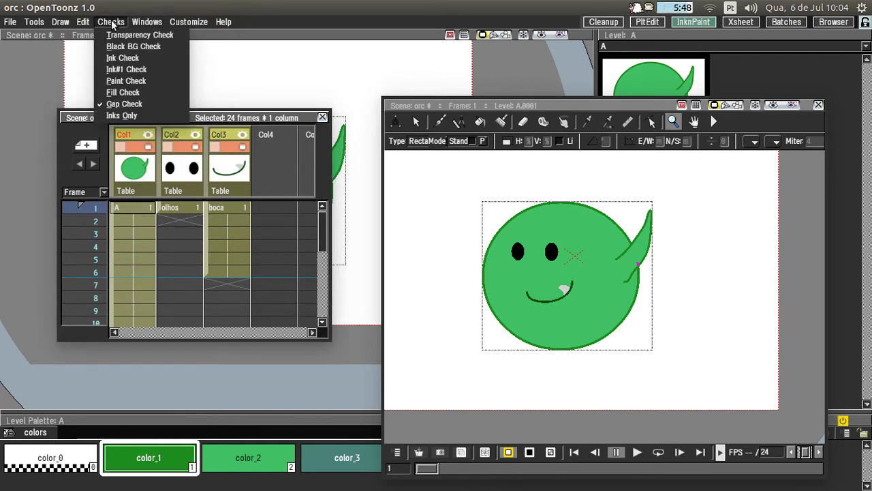
pyautogui.click(195, 34)
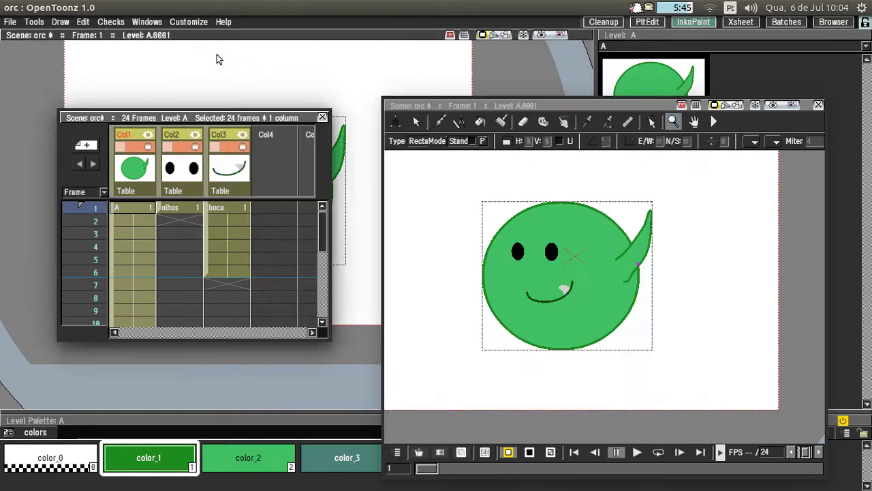
pyautogui.click(188, 22)
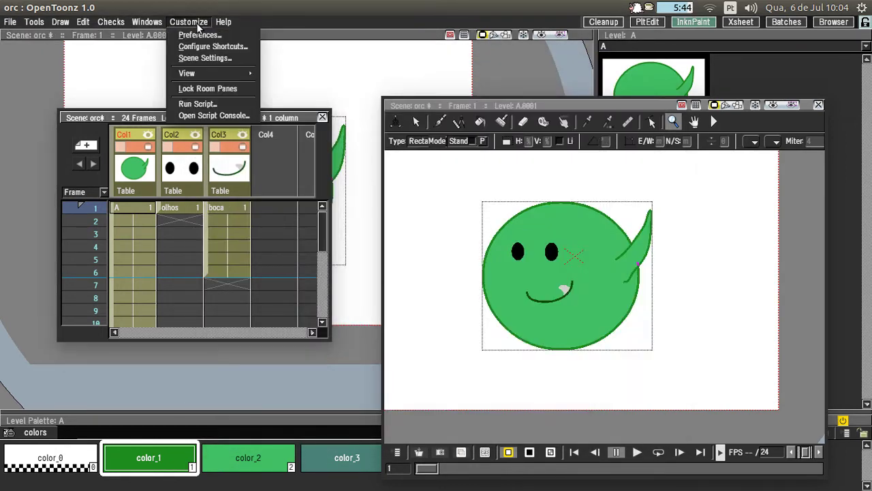
pyautogui.click(204, 58)
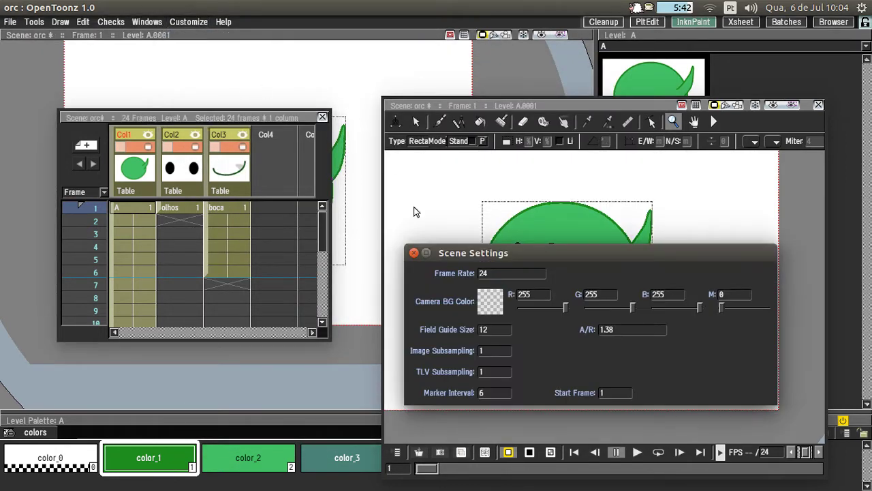
pyautogui.doubleClick(482, 272)
pyautogui.write('12')
pyautogui.click(414, 252)
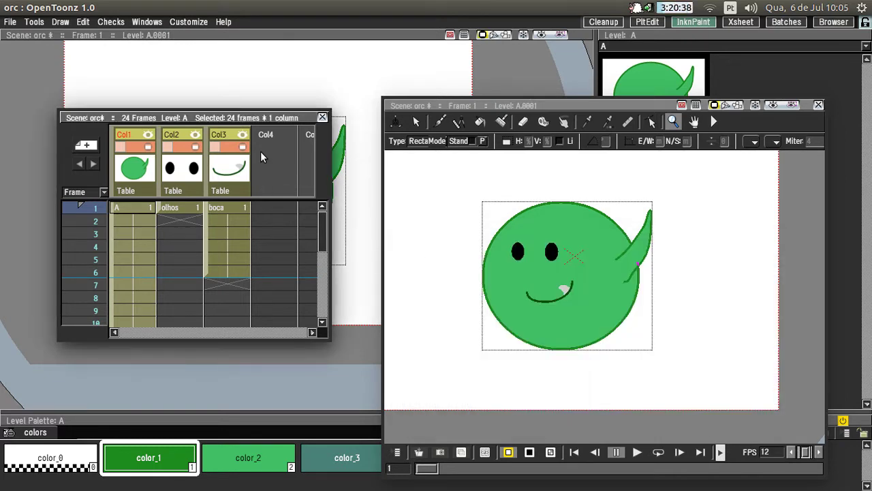
# Step: Reposition the floating Xsheet and ComboViewer windows, and view the boca cells at frames 1, 6 and 2
pyautogui.moveTo(259, 122); pyautogui.dragTo(244, 113)
pyautogui.moveTo(440, 106); pyautogui.dragTo(417, 71)
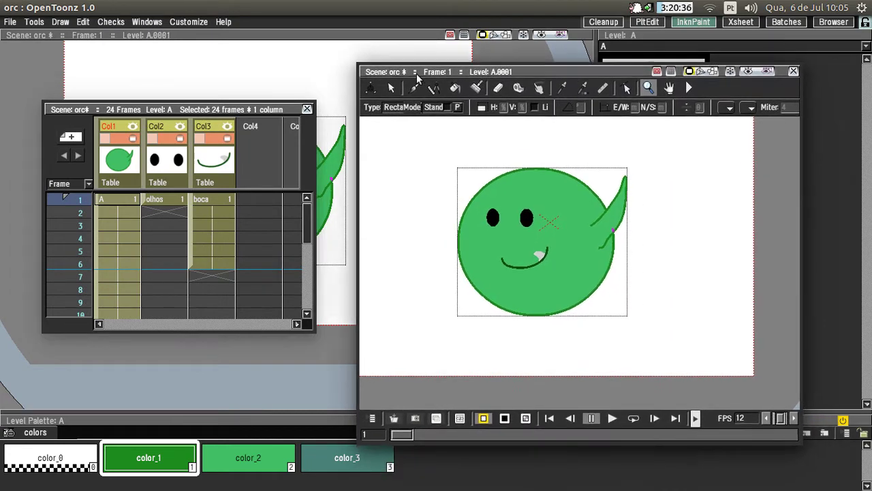
pyautogui.click(202, 201)
pyautogui.click(211, 263)
pyautogui.click(217, 218)
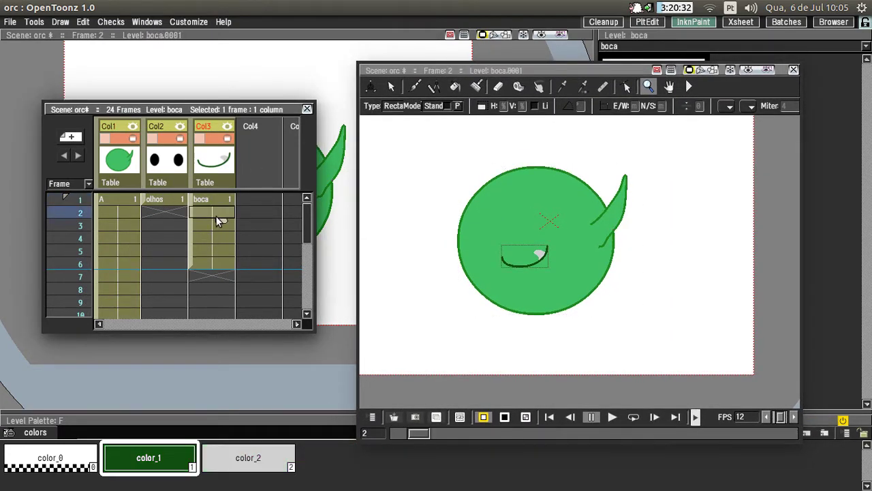
# Step: Extend the olhos eyes drawing down to frame 6 in the second column and select its frame 2 cell
pyautogui.click(175, 200)
pyautogui.moveTo(175, 208); pyautogui.dragTo(176, 270)
pyautogui.click(209, 212)
pyautogui.click(172, 213)
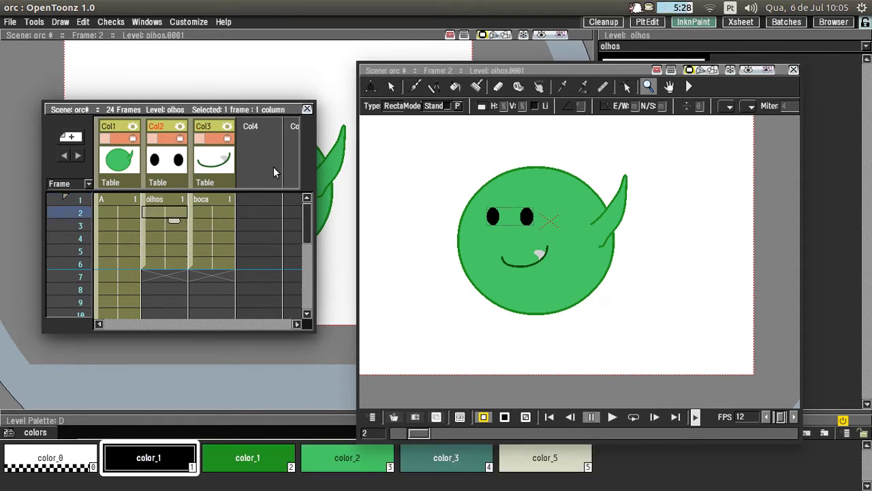
# Step: Reposition the floating viewer, choose the Brush tool and frame the orc's eyes closely for drawing
pyautogui.moveTo(477, 70); pyautogui.dragTo(462, 64)
pyautogui.click(399, 81)
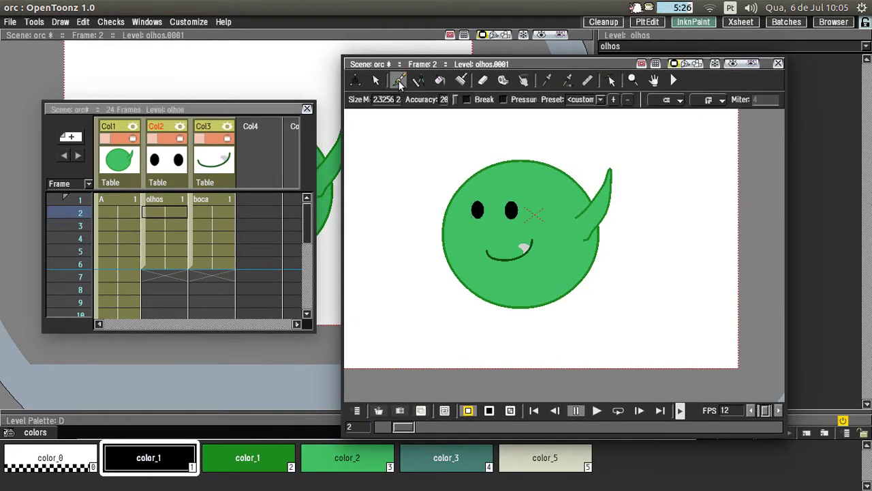
pyautogui.scroll(-1, 478, 183)
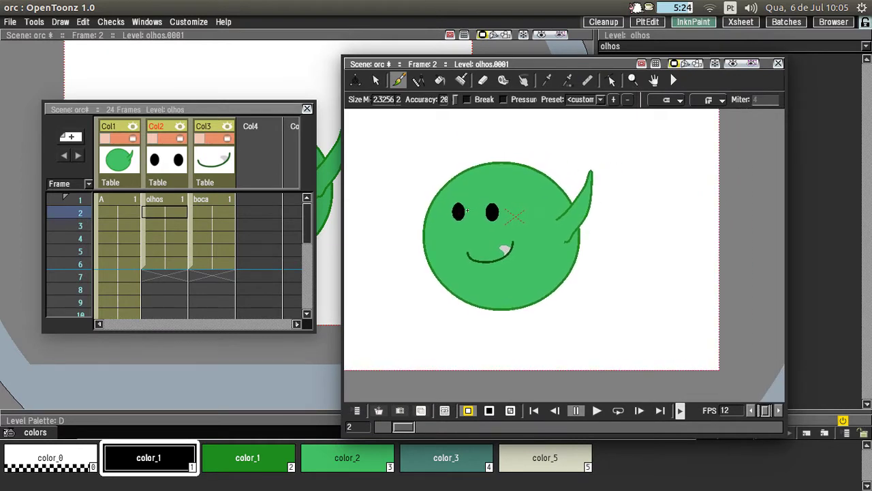
pyautogui.scroll(4, 455, 201)
pyautogui.moveTo(455, 200); pyautogui.dragTo(478, 203)
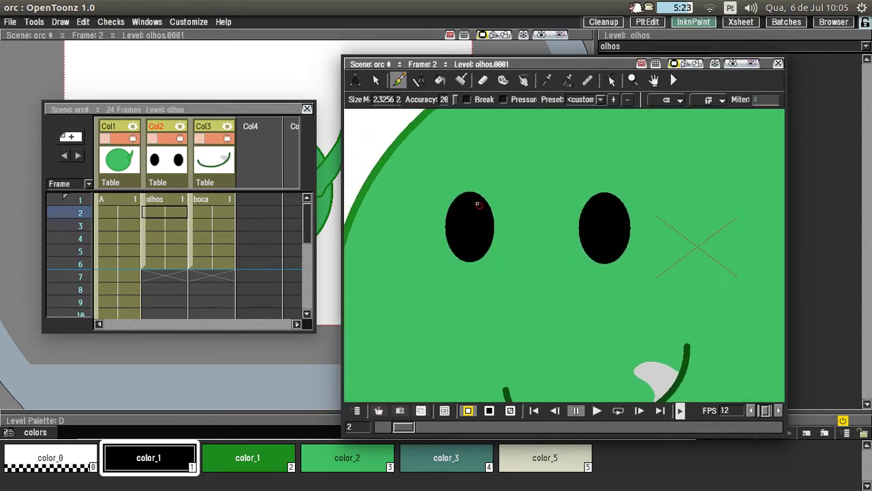
# Step: Switch the Autocreation drawing preference to Enabled, and set it back to Use Xsheet as Animation Sheet
pyautogui.click(147, 21)
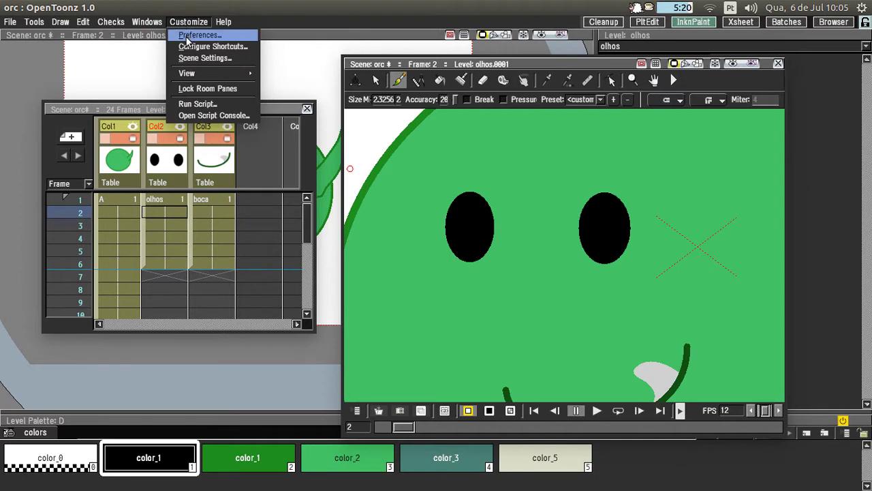
pyautogui.click(192, 34)
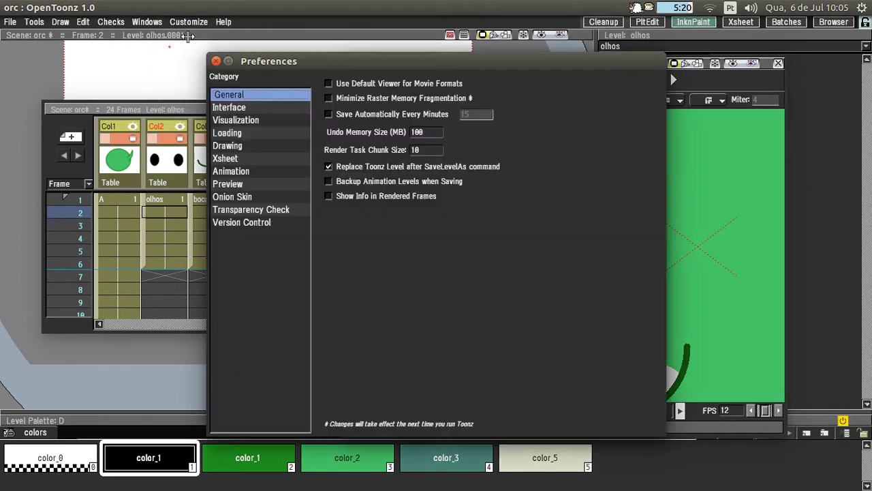
pyautogui.click(256, 145)
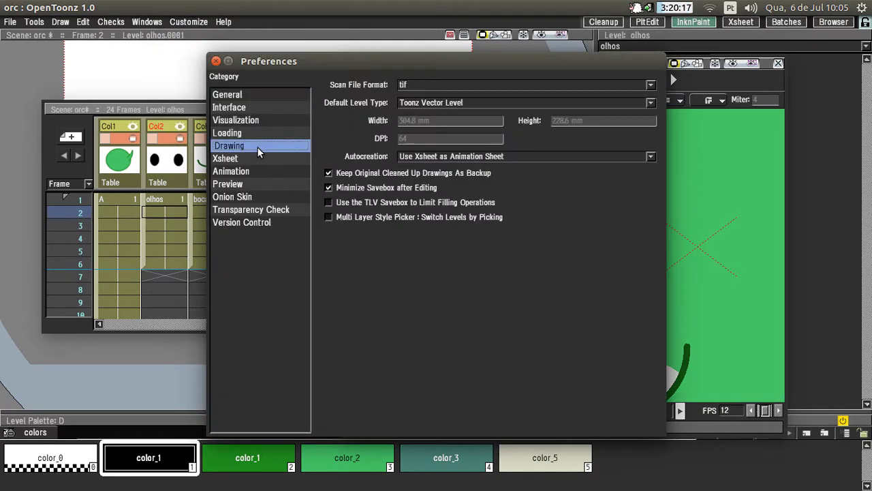
pyautogui.click(449, 156)
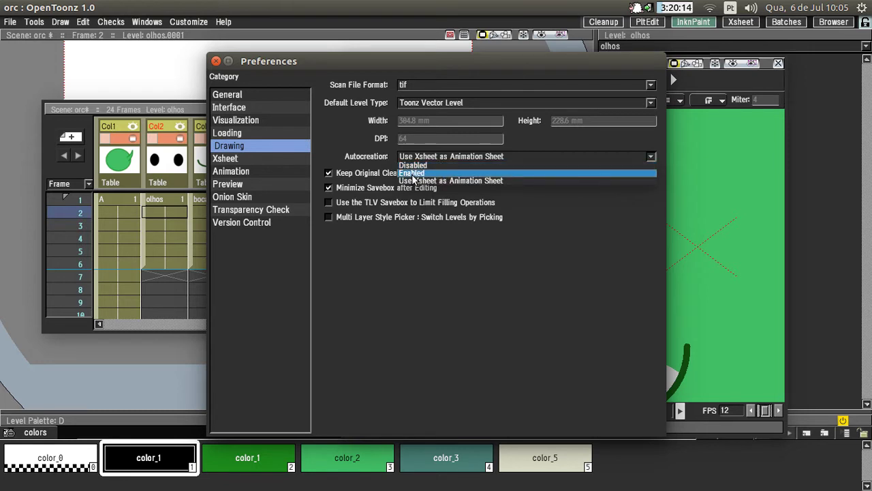
pyautogui.click(424, 172)
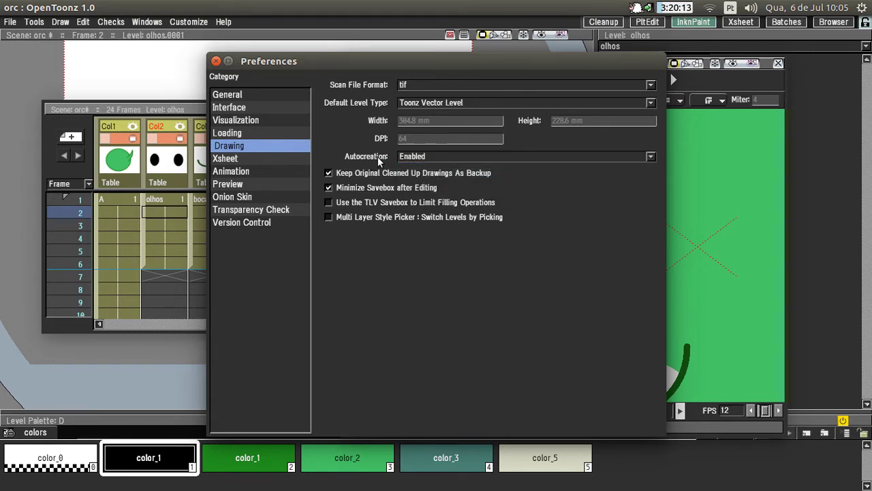
pyautogui.click(424, 158)
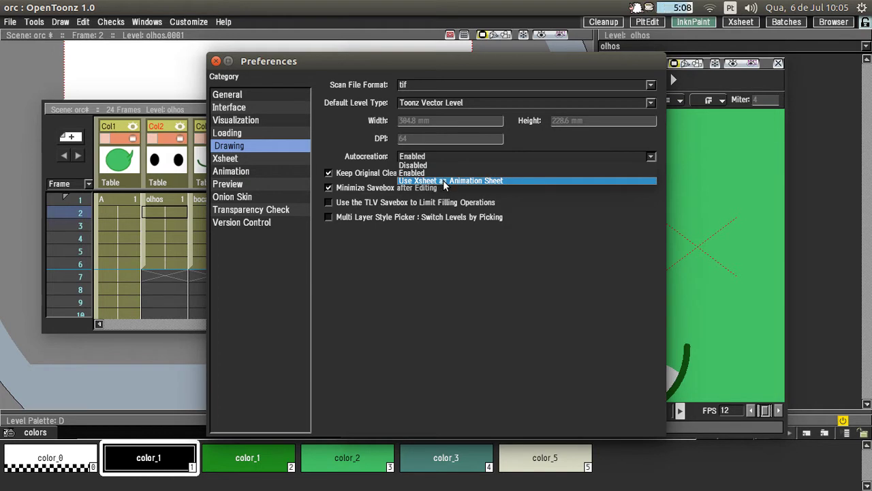
pyautogui.click(447, 181)
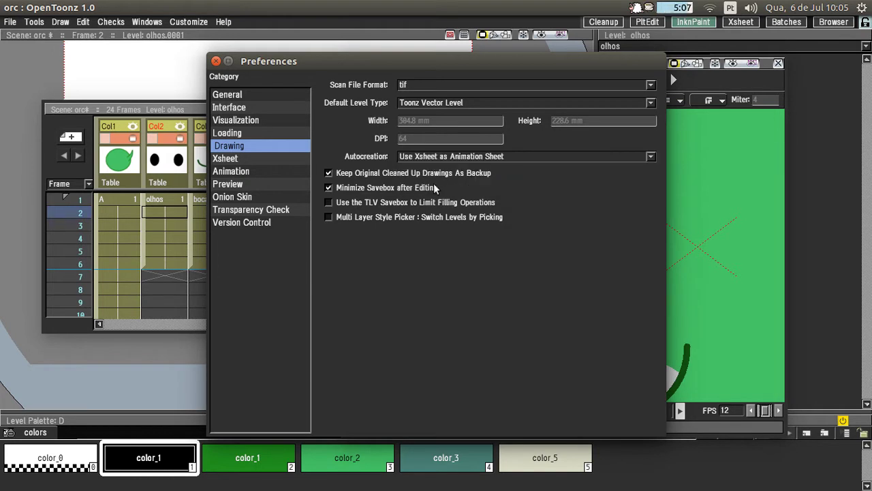
pyautogui.click(216, 60)
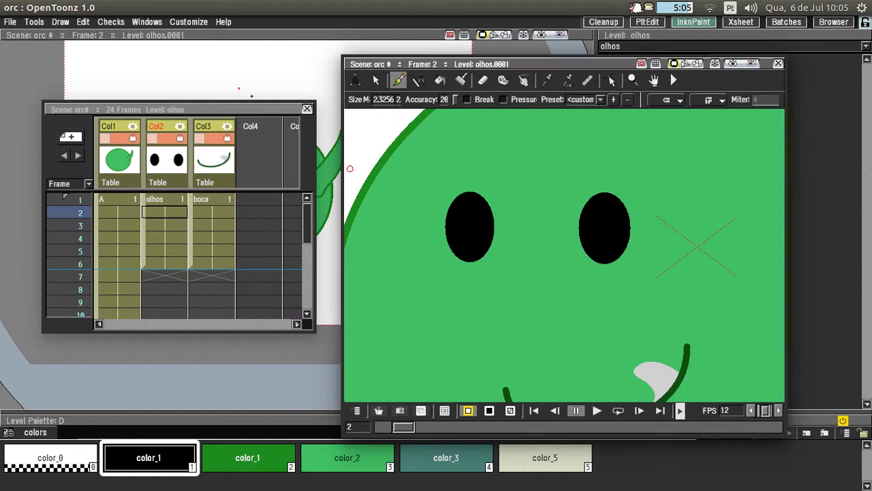
# Step: Activate the onion skin at olhos frame 2 and draw a half-closed, slanted outline over the left eye
pyautogui.click(171, 214)
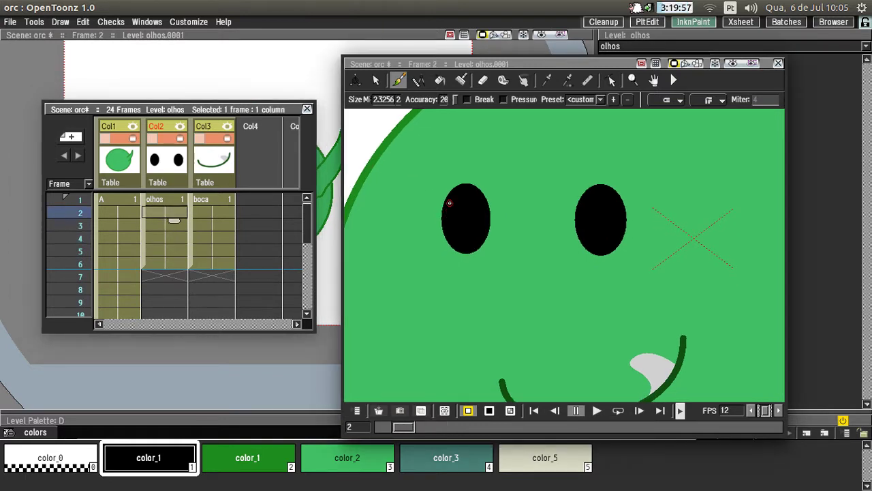
pyautogui.rightClick(291, 66)
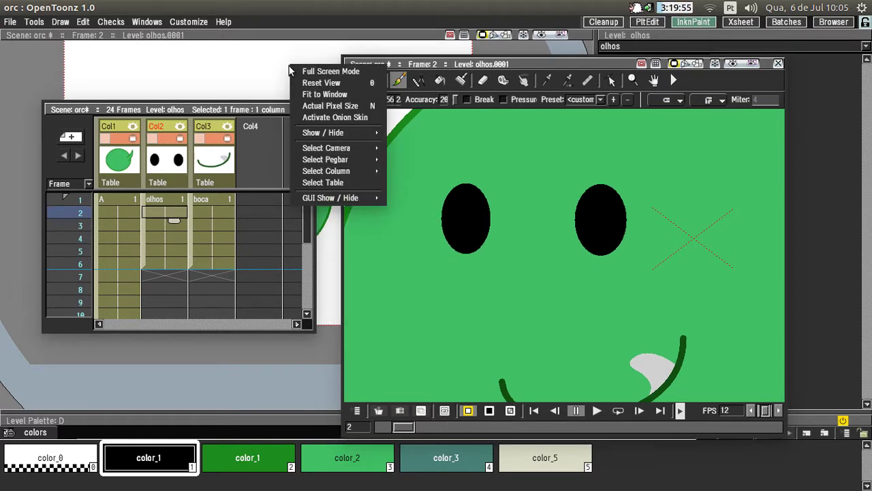
pyautogui.click(315, 107)
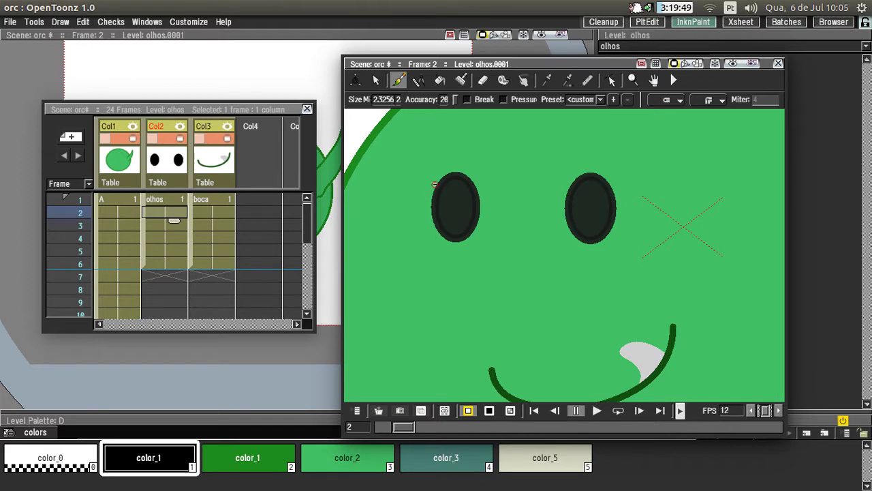
pyautogui.moveTo(424, 183)
pyautogui.mouseDown()
pyautogui.moveTo(485, 204)
pyautogui.moveTo(468, 230)
pyautogui.moveTo(445, 235)
pyautogui.moveTo(427, 186)
pyautogui.mouseUp()
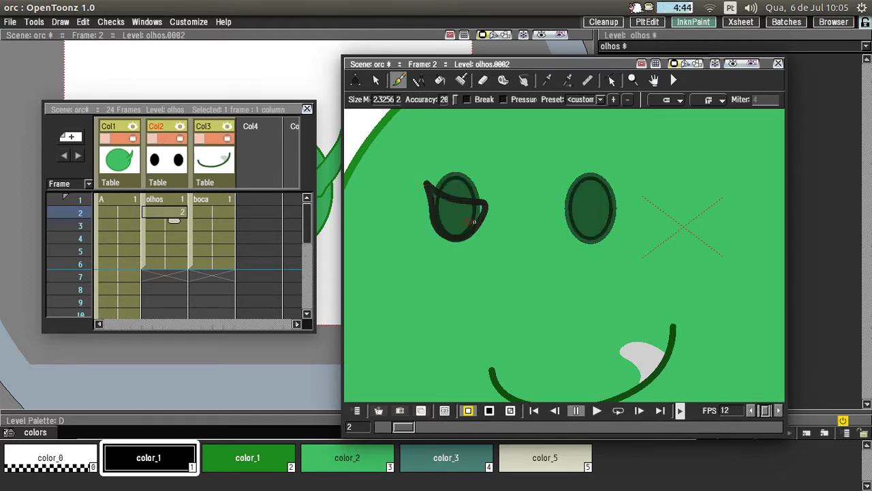
pyautogui.click(167, 205)
pyautogui.click(168, 209)
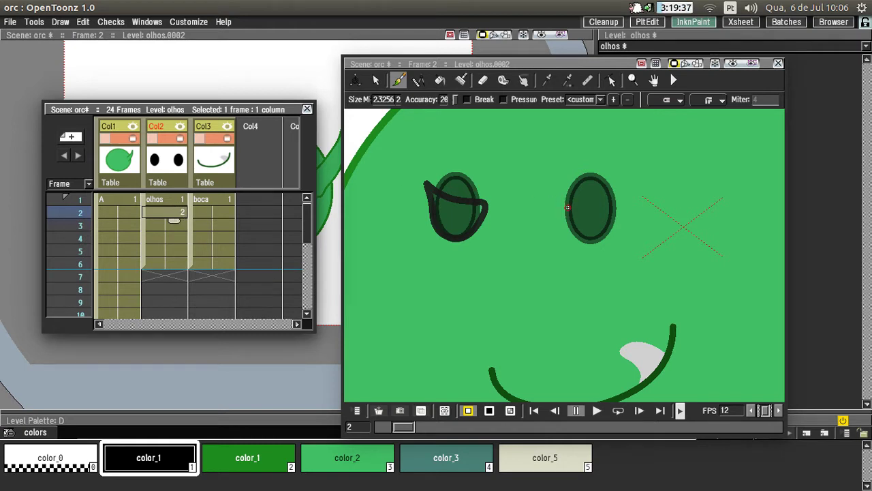
pyautogui.moveTo(568, 208)
pyautogui.mouseDown()
pyautogui.moveTo(620, 183)
pyautogui.moveTo(600, 234)
pyautogui.moveTo(579, 231)
pyautogui.moveTo(574, 204)
pyautogui.moveTo(571, 222)
pyautogui.moveTo(587, 239)
pyautogui.moveTo(633, 191)
pyautogui.moveTo(568, 210)
pyautogui.mouseUp()
pyautogui.hotkey('ctrl', 'z')
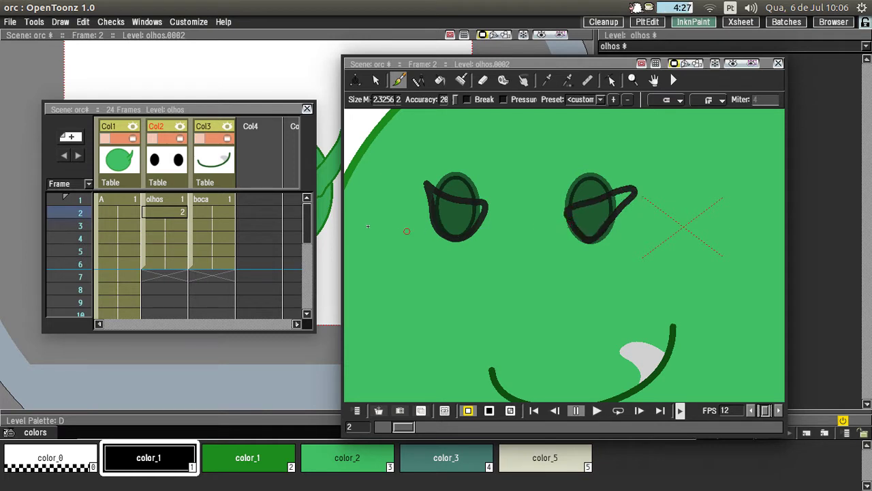
pyautogui.hotkey('ctrl', 'z')
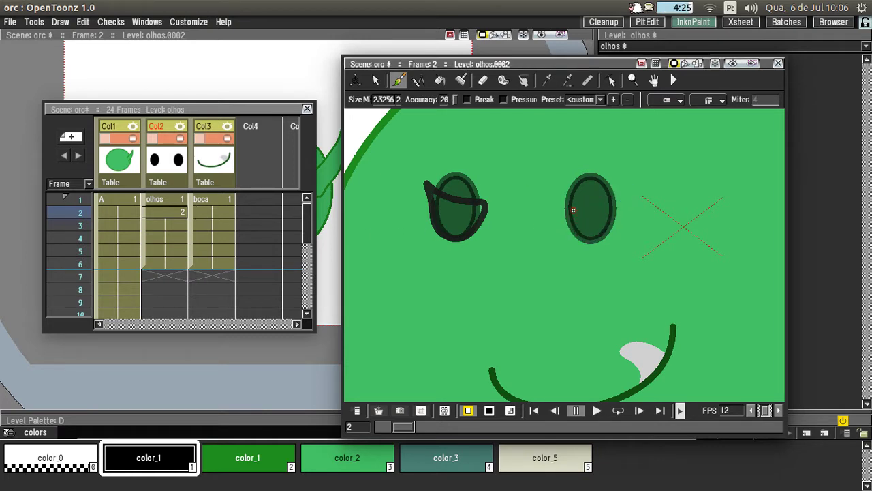
pyautogui.moveTo(573, 211)
pyautogui.mouseDown()
pyautogui.moveTo(617, 190)
pyautogui.moveTo(624, 217)
pyautogui.moveTo(584, 236)
pyautogui.moveTo(584, 216)
pyautogui.mouseUp()
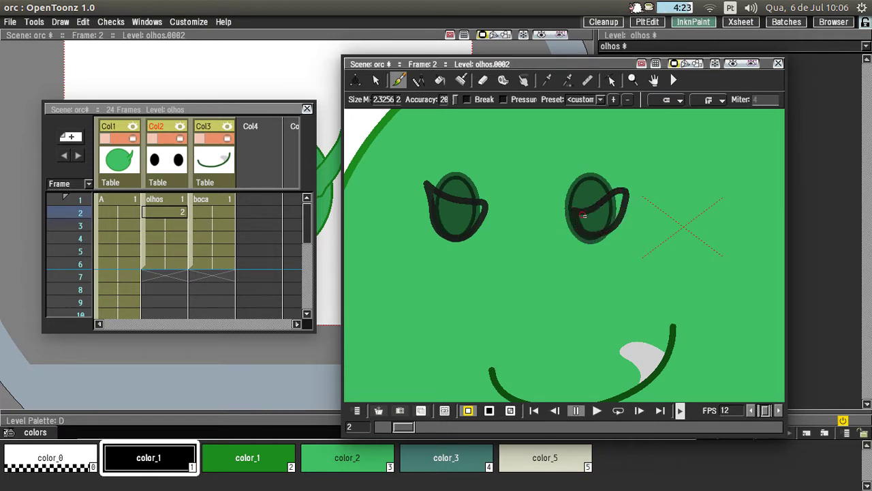
pyautogui.hotkey('ctrl', 'z')
pyautogui.hotkey('ctrl', 'y')
pyautogui.hotkey('ctrl', 'z')
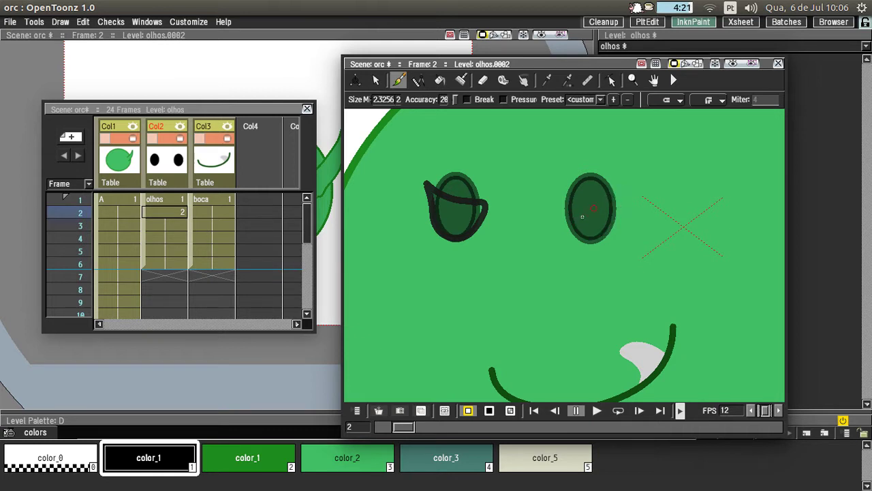
# Step: Draw a half-closed outline with a raised outer corner over the right eye in olhos frame 2
pyautogui.moveTo(570, 215)
pyautogui.mouseDown()
pyautogui.moveTo(616, 186)
pyautogui.moveTo(625, 195)
pyautogui.moveTo(619, 224)
pyautogui.moveTo(594, 237)
pyautogui.moveTo(569, 219)
pyautogui.moveTo(584, 236)
pyautogui.moveTo(603, 234)
pyautogui.moveTo(614, 182)
pyautogui.mouseUp()
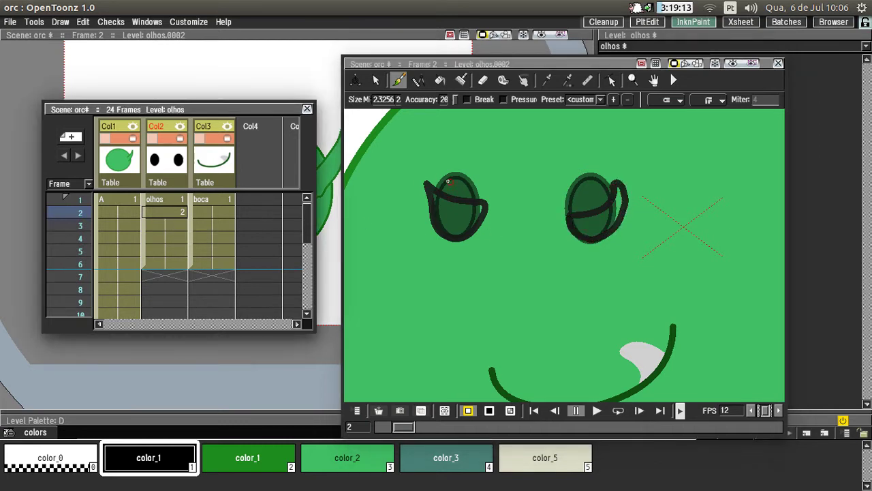
# Step: Try extra eyelid strokes across both eyes in olhos frame 2, and undo them with the onion skin deactivated
pyautogui.moveTo(469, 175)
pyautogui.mouseDown()
pyautogui.moveTo(421, 206)
pyautogui.moveTo(436, 238)
pyautogui.moveTo(458, 238)
pyautogui.moveTo(474, 216)
pyautogui.moveTo(477, 175)
pyautogui.mouseUp()
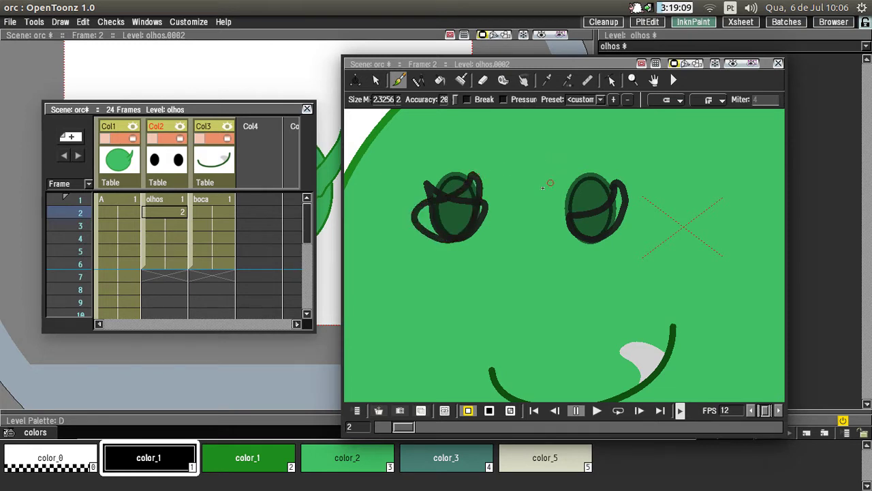
pyautogui.hotkey('ctrl', 'z')
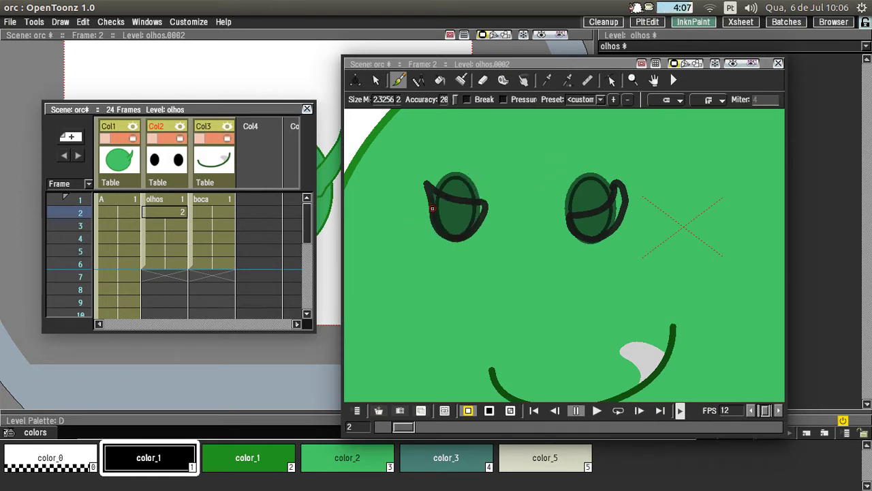
pyautogui.moveTo(432, 209)
pyautogui.mouseDown()
pyautogui.moveTo(455, 235)
pyautogui.moveTo(470, 225)
pyautogui.moveTo(487, 179)
pyautogui.moveTo(433, 210)
pyautogui.moveTo(469, 204)
pyautogui.moveTo(454, 232)
pyautogui.moveTo(476, 212)
pyautogui.moveTo(476, 195)
pyautogui.moveTo(442, 209)
pyautogui.mouseUp()
pyautogui.hotkey('ctrl', 'z')
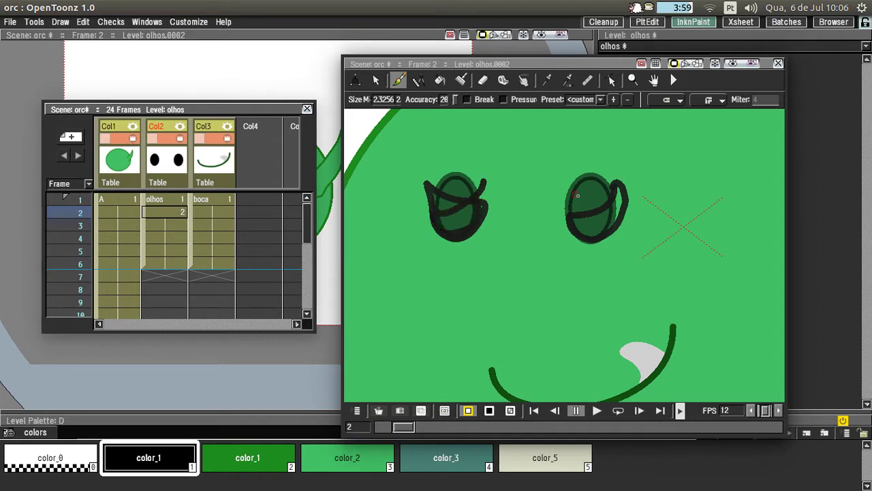
pyautogui.moveTo(569, 213)
pyautogui.mouseDown()
pyautogui.moveTo(591, 235)
pyautogui.moveTo(607, 228)
pyautogui.moveTo(617, 179)
pyautogui.moveTo(595, 235)
pyautogui.moveTo(573, 231)
pyautogui.moveTo(570, 218)
pyautogui.moveTo(596, 212)
pyautogui.moveTo(617, 183)
pyautogui.mouseUp()
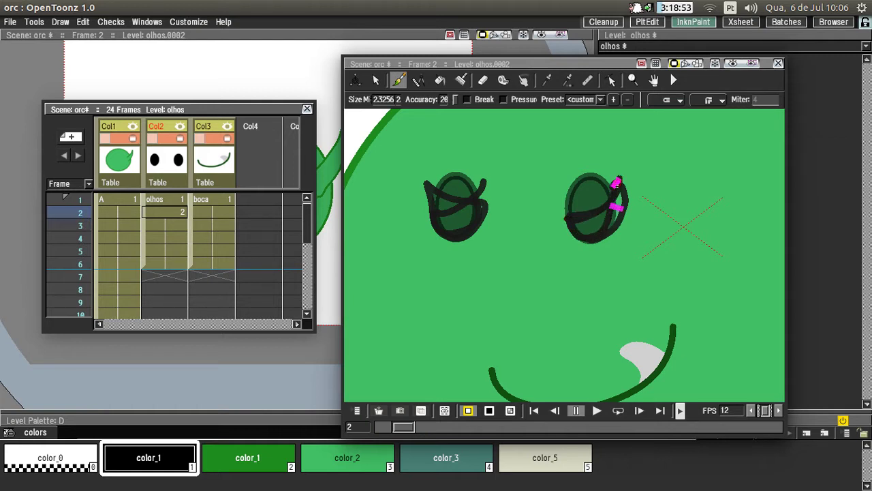
pyautogui.rightClick(306, 73)
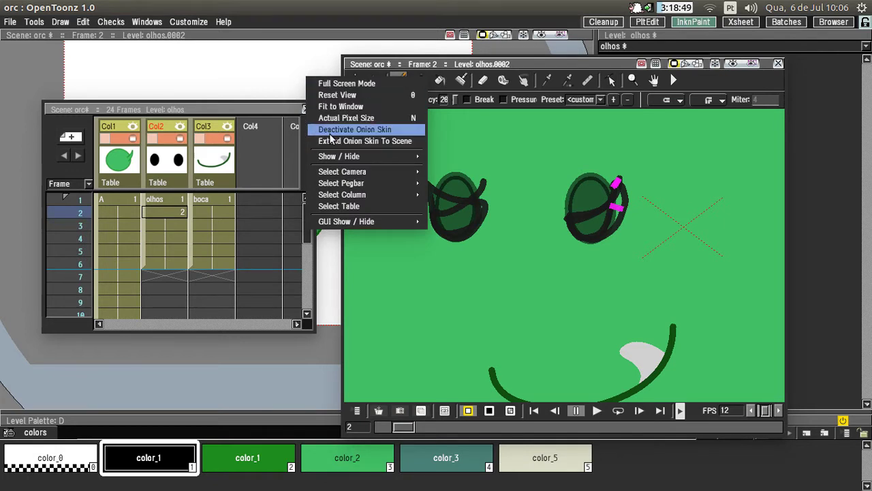
pyautogui.click(328, 130)
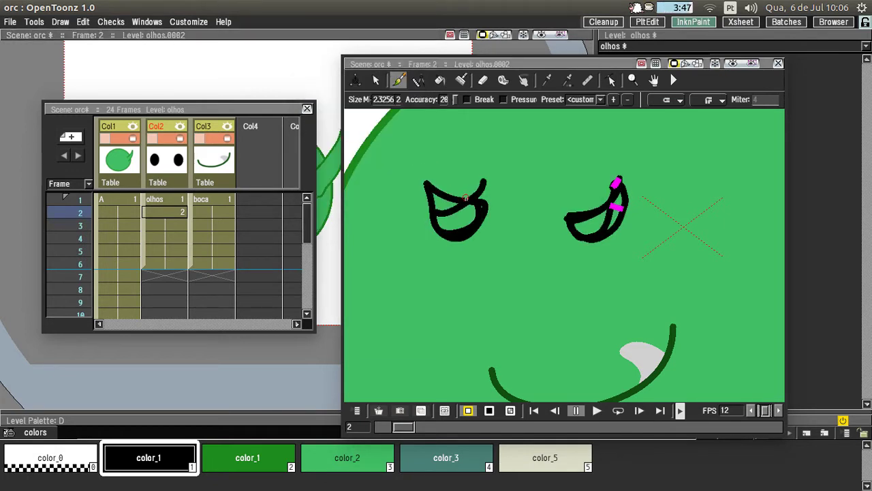
pyautogui.hotkey('ctrl', 'z')
pyautogui.hotkey('ctrl', 'z')
pyautogui.hotkey('ctrl', 'z')
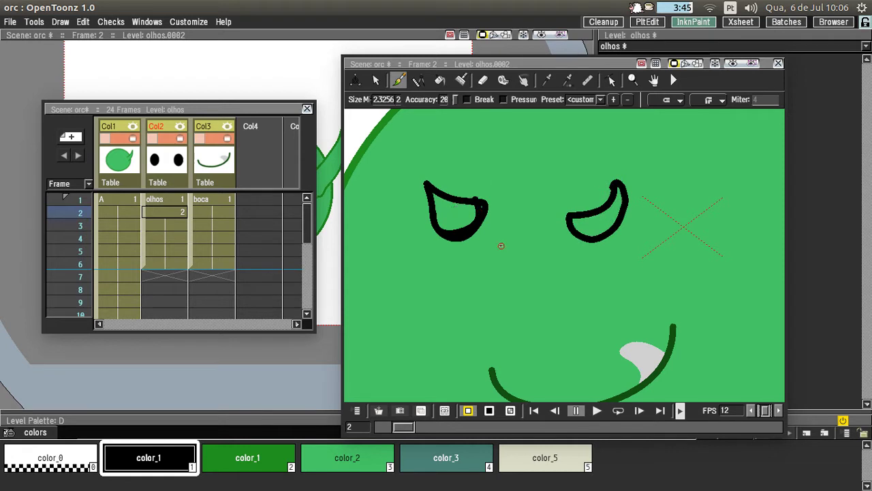
# Step: Go to frame 3 of the olhos column and activate the onion skin, undoing the trial eyelid stroke
pyautogui.click(170, 225)
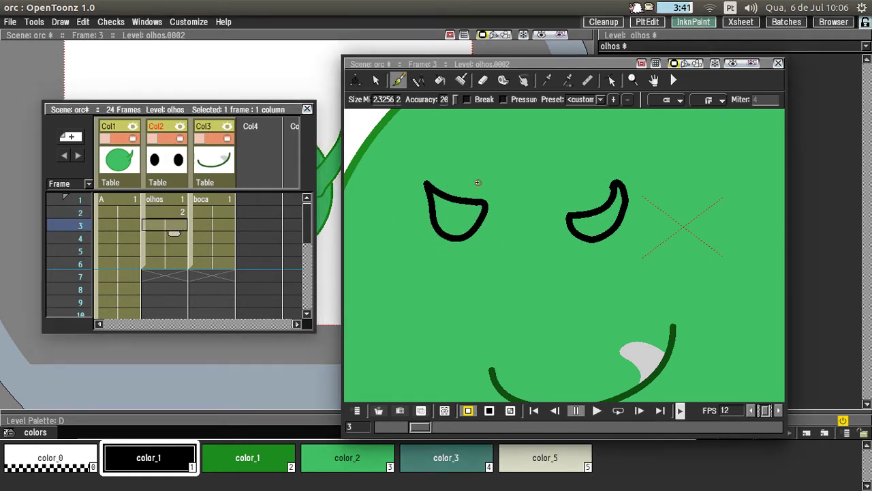
pyautogui.moveTo(481, 183)
pyautogui.mouseDown()
pyautogui.moveTo(413, 198)
pyautogui.moveTo(421, 214)
pyautogui.moveTo(445, 226)
pyautogui.moveTo(447, 198)
pyautogui.mouseUp()
pyautogui.hotkey('ctrl', 'z')
pyautogui.rightClick(346, 83)
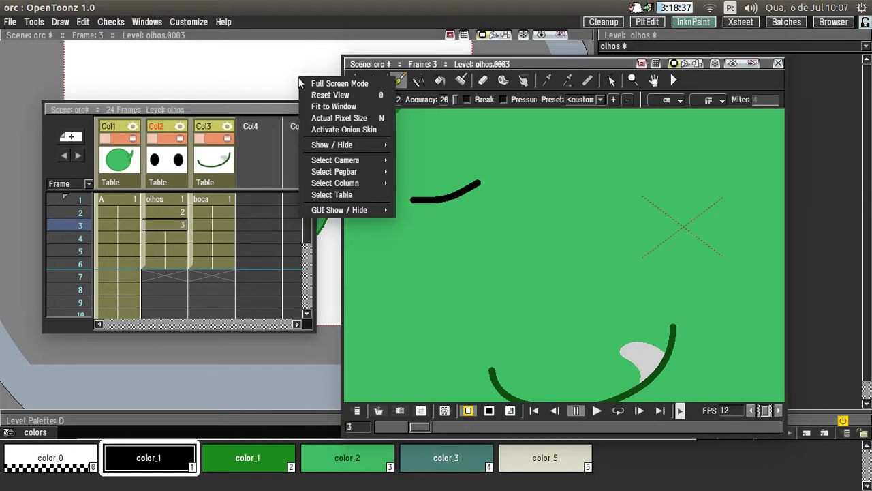
pyautogui.click(328, 130)
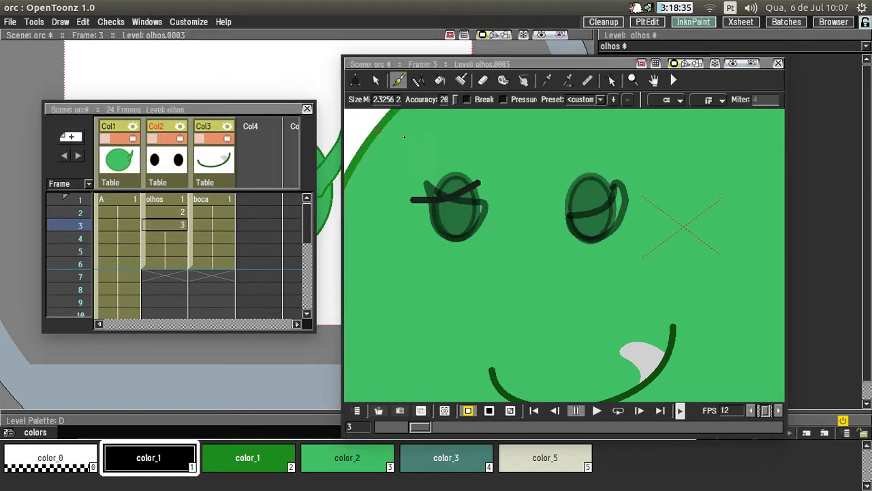
pyautogui.hotkey('ctrl', 'z')
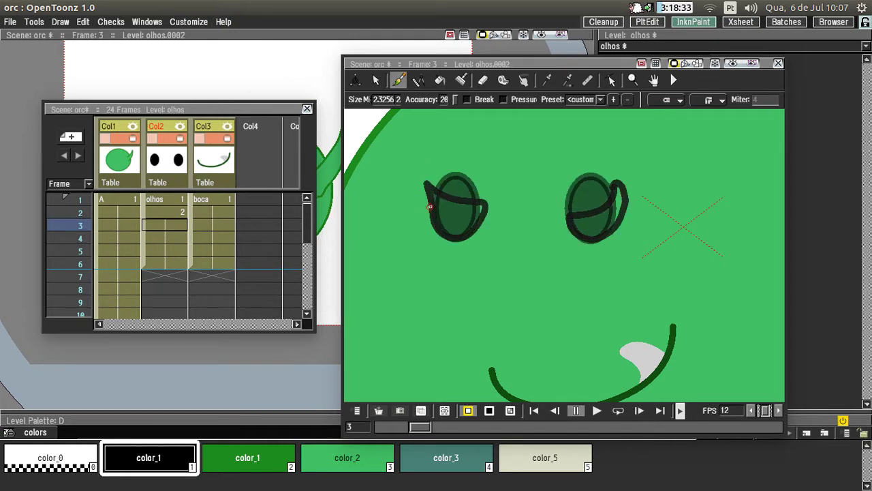
# Step: Draw nearly closed eyes in olhos frame 3, giving each a lower curve and an eyelid line sloping down outwards from the nose side
pyautogui.moveTo(431, 230)
pyautogui.mouseDown()
pyautogui.moveTo(464, 219)
pyautogui.moveTo(467, 202)
pyautogui.moveTo(438, 227)
pyautogui.moveTo(463, 233)
pyautogui.moveTo(481, 197)
pyautogui.moveTo(425, 216)
pyautogui.mouseUp()
pyautogui.hotkey('ctrl', 'z')
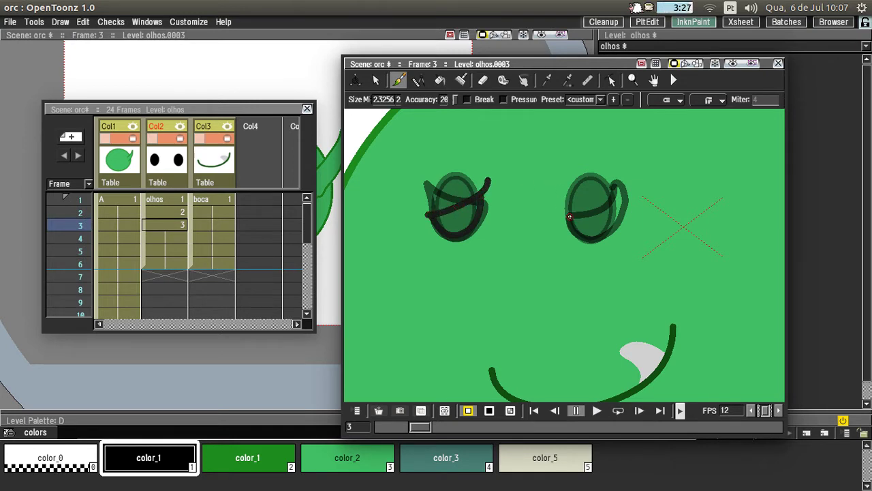
pyautogui.moveTo(569, 217)
pyautogui.mouseDown()
pyautogui.moveTo(581, 237)
pyautogui.moveTo(601, 238)
pyautogui.moveTo(617, 206)
pyautogui.mouseUp()
pyautogui.hotkey('ctrl', 'z')
pyautogui.moveTo(563, 218)
pyautogui.mouseDown()
pyautogui.moveTo(608, 204)
pyautogui.moveTo(622, 186)
pyautogui.mouseUp()
pyautogui.hotkey('ctrl', 'z')
pyautogui.moveTo(557, 197)
pyautogui.mouseDown()
pyautogui.moveTo(597, 216)
pyautogui.moveTo(634, 214)
pyautogui.mouseUp()
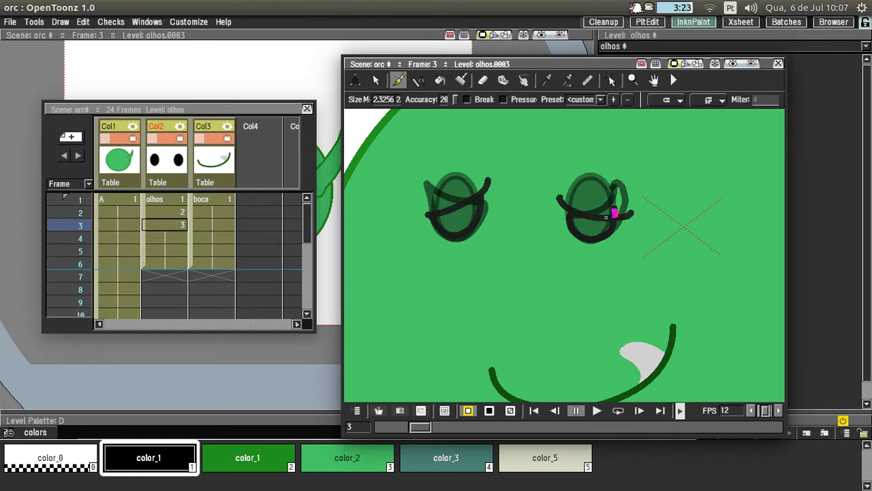
# Step: Draw half-closed eyes in olhos frame 4, each with a flat horizontal eyelid line and a U-shaped curve below it
pyautogui.moveTo(535, 243); pyautogui.dragTo(528, 237)
pyautogui.press('.')
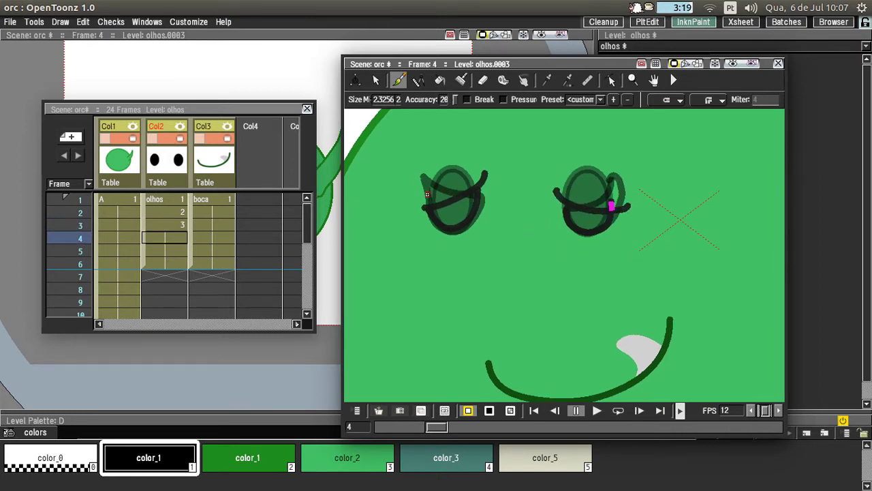
pyautogui.moveTo(418, 191); pyautogui.dragTo(495, 201)
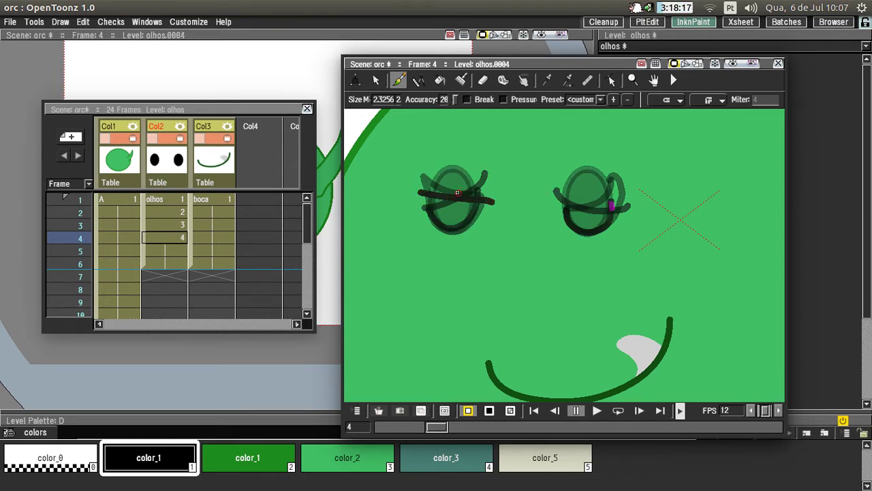
pyautogui.hotkey('ctrl', 'z')
pyautogui.moveTo(413, 194); pyautogui.dragTo(495, 192)
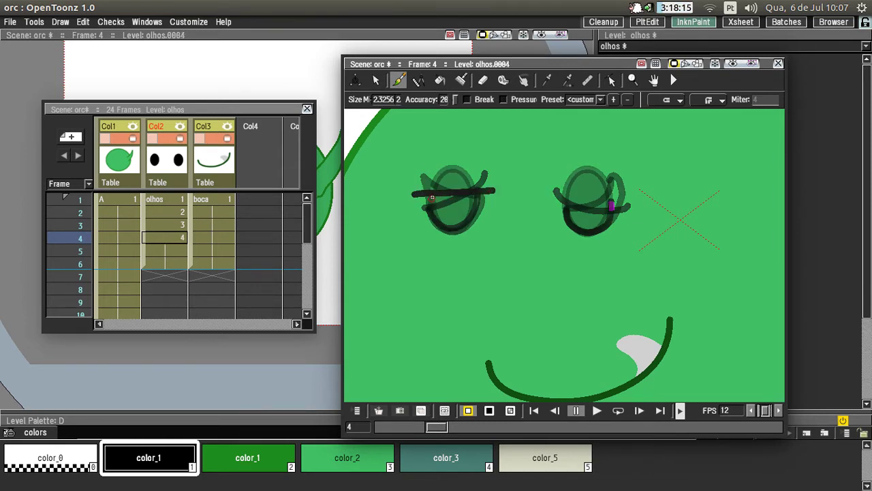
pyautogui.moveTo(432, 197)
pyautogui.mouseDown()
pyautogui.moveTo(439, 217)
pyautogui.moveTo(463, 223)
pyautogui.moveTo(485, 191)
pyautogui.mouseUp()
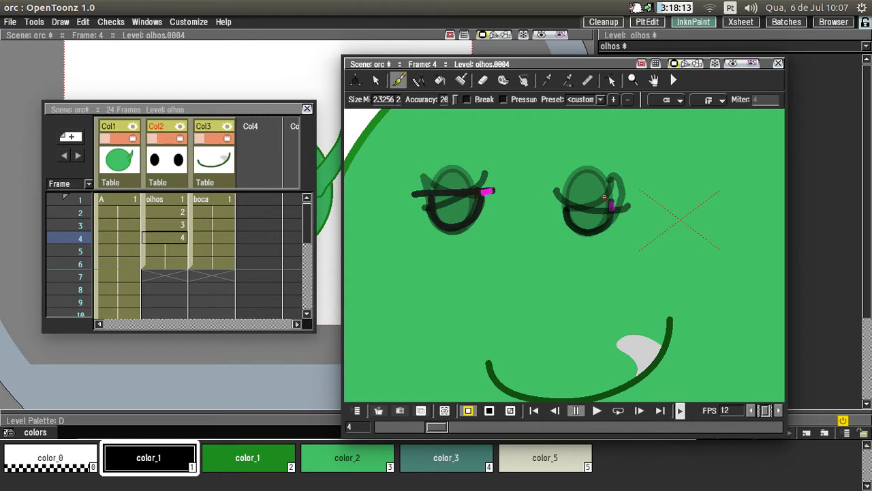
pyautogui.moveTo(555, 195); pyautogui.dragTo(632, 193)
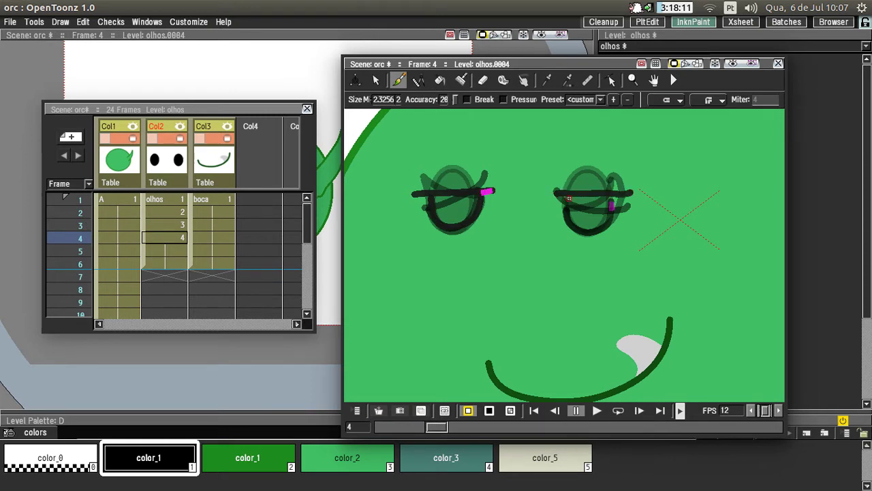
pyautogui.moveTo(563, 203)
pyautogui.mouseDown()
pyautogui.moveTo(581, 223)
pyautogui.moveTo(605, 219)
pyautogui.moveTo(612, 194)
pyautogui.moveTo(563, 194)
pyautogui.moveTo(564, 214)
pyautogui.moveTo(584, 229)
pyautogui.moveTo(602, 223)
pyautogui.moveTo(613, 191)
pyautogui.mouseUp()
pyautogui.hotkey('ctrl', 'z')
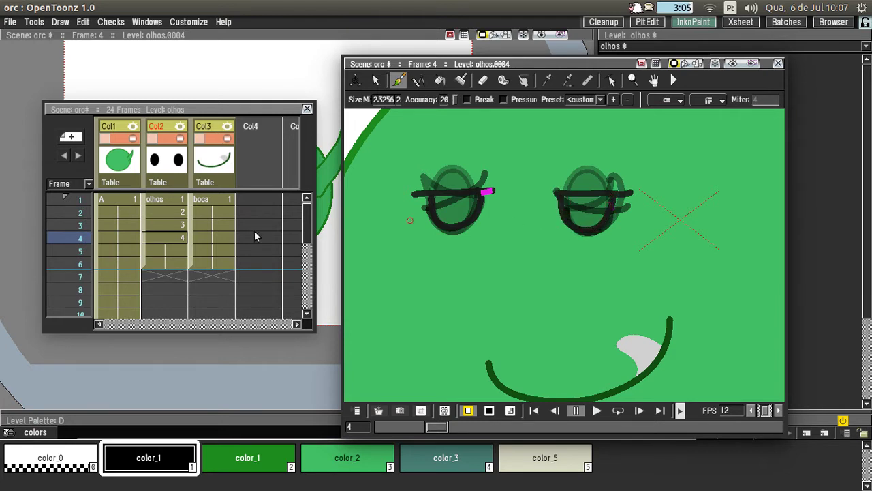
# Step: Deactivate the onion skin and draw the left eye in olhos frame 5 as a rounded outline between two horizontal eyelid lines
pyautogui.rightClick(295, 77)
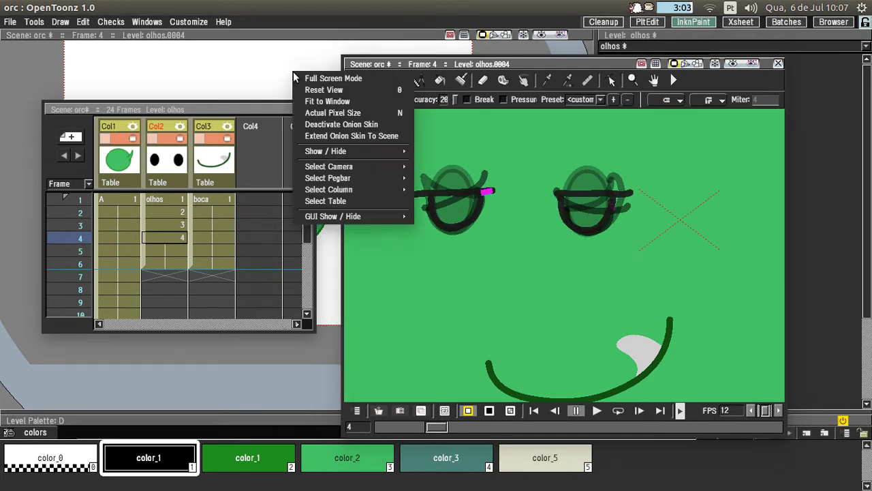
pyautogui.click(325, 124)
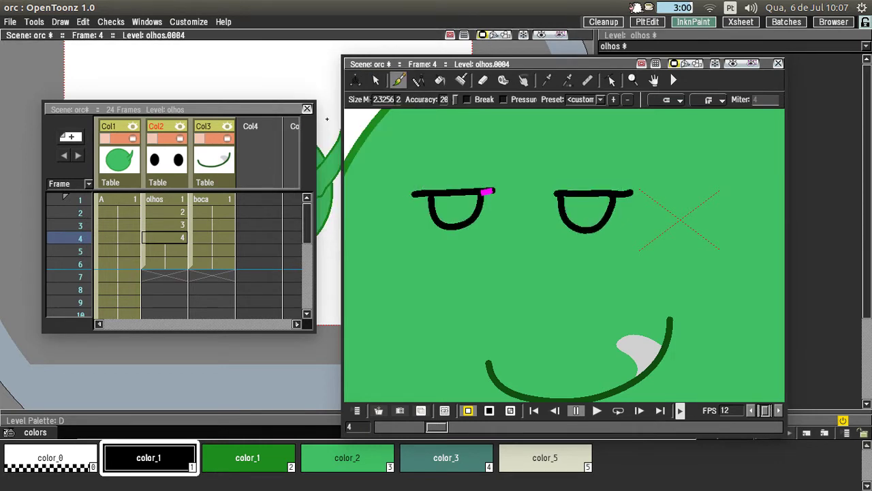
pyautogui.click(174, 251)
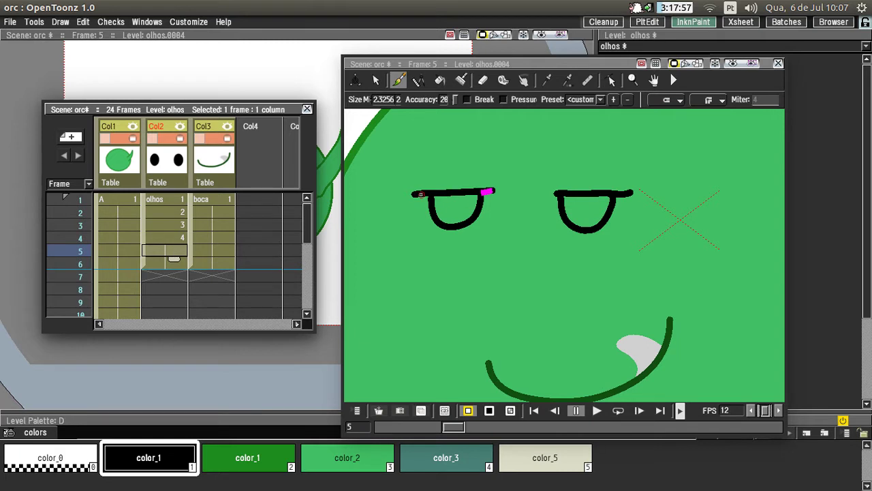
pyautogui.moveTo(414, 195); pyautogui.dragTo(492, 198)
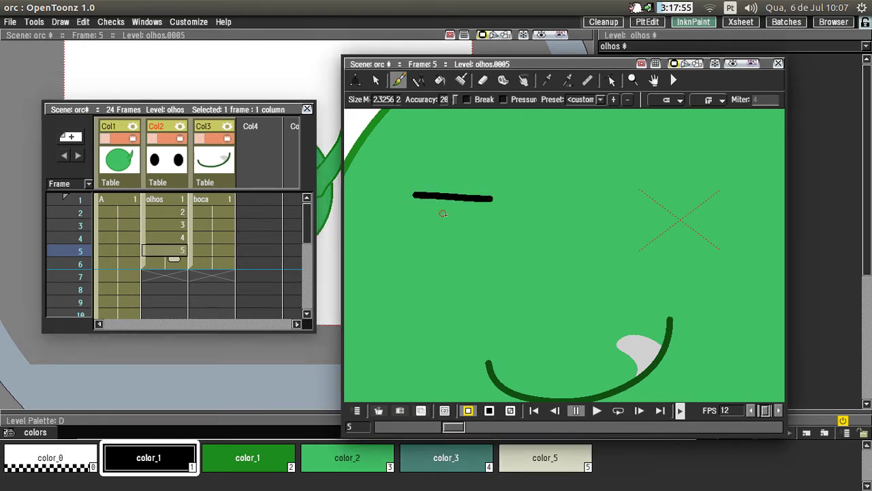
pyautogui.moveTo(419, 224); pyautogui.dragTo(487, 223)
pyautogui.moveTo(434, 215)
pyautogui.mouseDown()
pyautogui.moveTo(467, 201)
pyautogui.moveTo(433, 207)
pyautogui.moveTo(436, 220)
pyautogui.moveTo(464, 222)
pyautogui.moveTo(477, 199)
pyautogui.mouseUp()
pyautogui.hotkey('ctrl', 'z')
pyautogui.hotkey('ctrl', 'z')
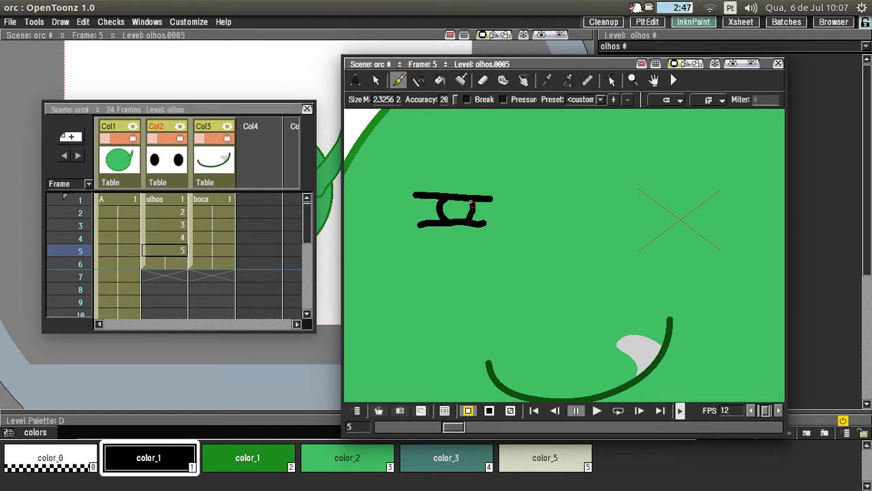
# Step: Draw the matching right eye in olhos frame 5 with two horizontal lines and a rounded outline between them, turning Gap Check off
pyautogui.moveTo(553, 197); pyautogui.dragTo(616, 197)
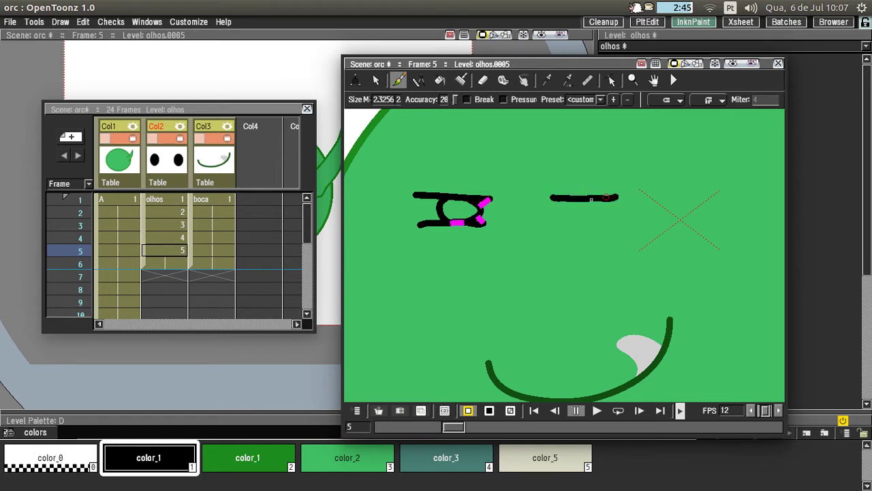
pyautogui.moveTo(549, 228); pyautogui.dragTo(623, 227)
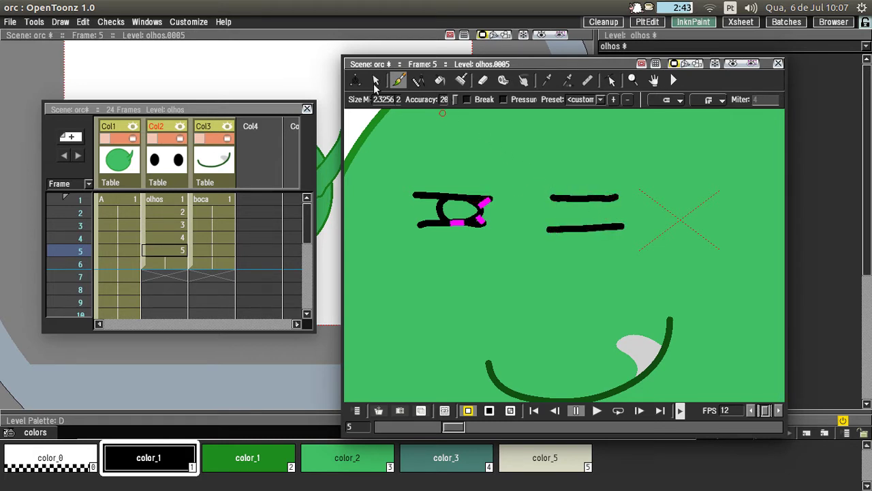
pyautogui.click(110, 21)
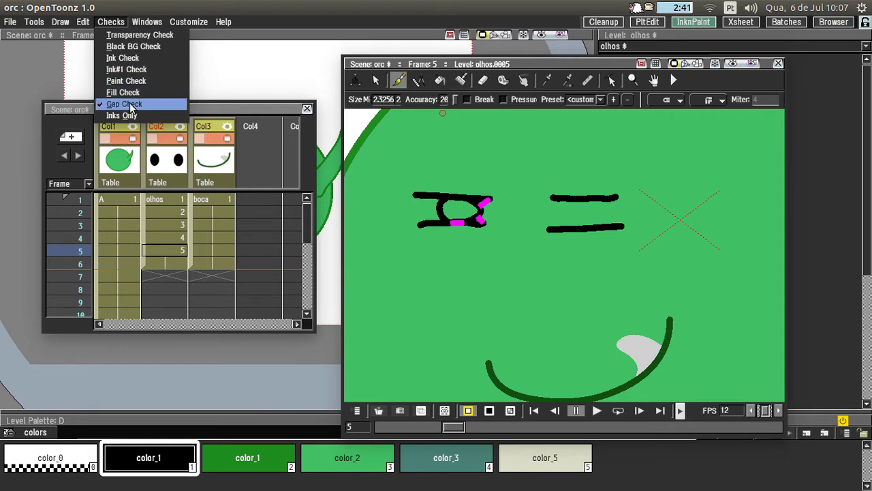
pyautogui.click(130, 104)
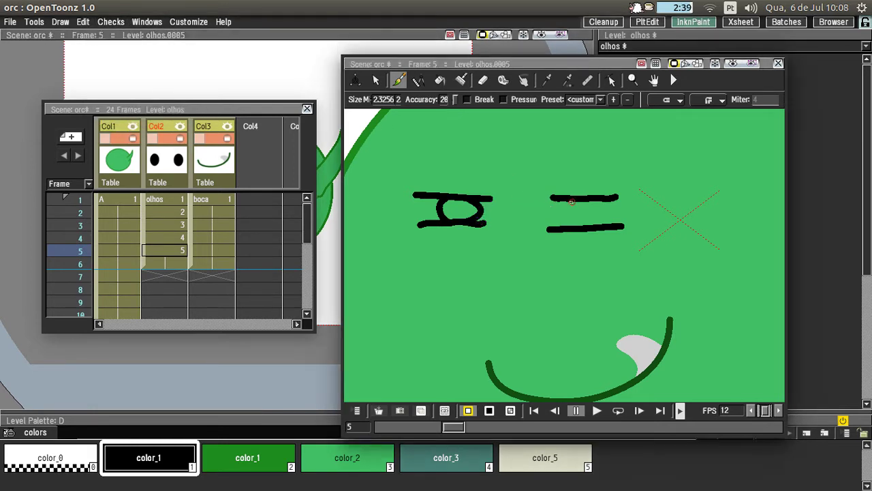
pyautogui.moveTo(575, 199)
pyautogui.mouseDown()
pyautogui.moveTo(578, 229)
pyautogui.moveTo(602, 221)
pyautogui.moveTo(584, 227)
pyautogui.moveTo(592, 198)
pyautogui.moveTo(613, 196)
pyautogui.mouseUp()
pyautogui.hotkey('ctrl', 'z')
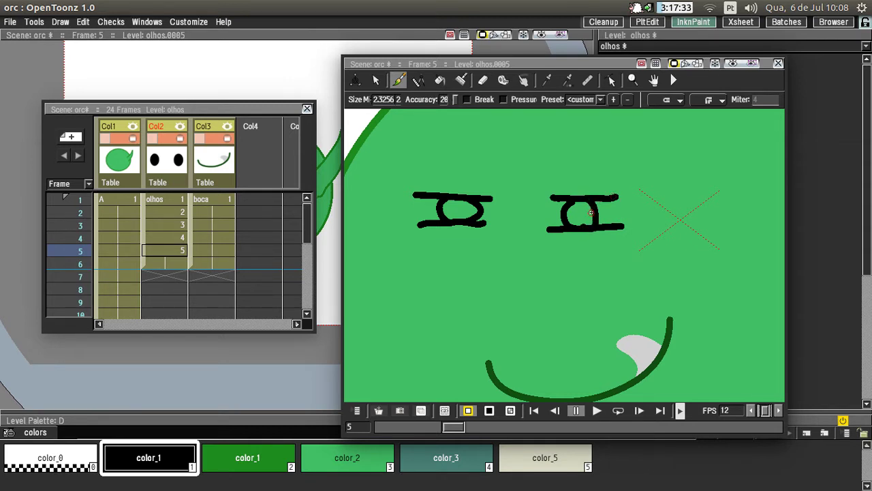
pyautogui.hotkey('ctrl', 'z')
pyautogui.moveTo(592, 209); pyautogui.dragTo(588, 230)
# Step: Draw two tall, wide-open oval eye outlines in olhos frame 6
pyautogui.press('.')
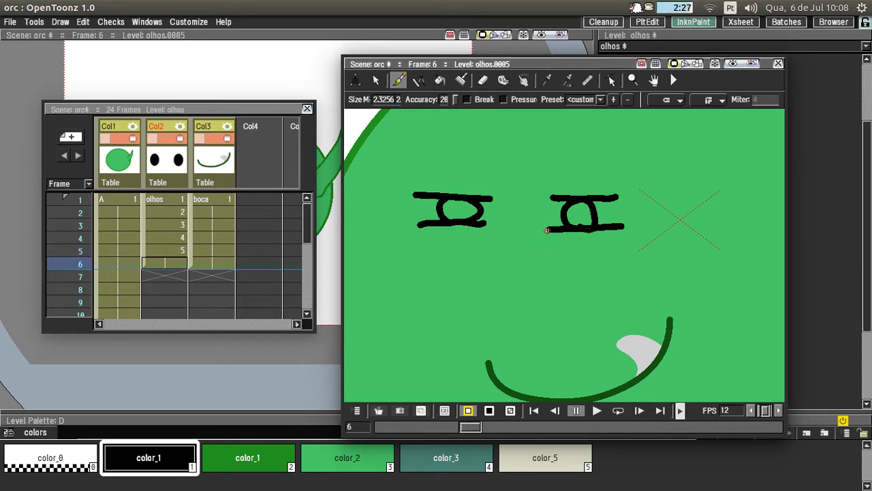
pyautogui.moveTo(448, 163)
pyautogui.mouseDown()
pyautogui.moveTo(436, 204)
pyautogui.moveTo(456, 231)
pyautogui.moveTo(474, 208)
pyautogui.moveTo(472, 169)
pyautogui.moveTo(442, 159)
pyautogui.mouseUp()
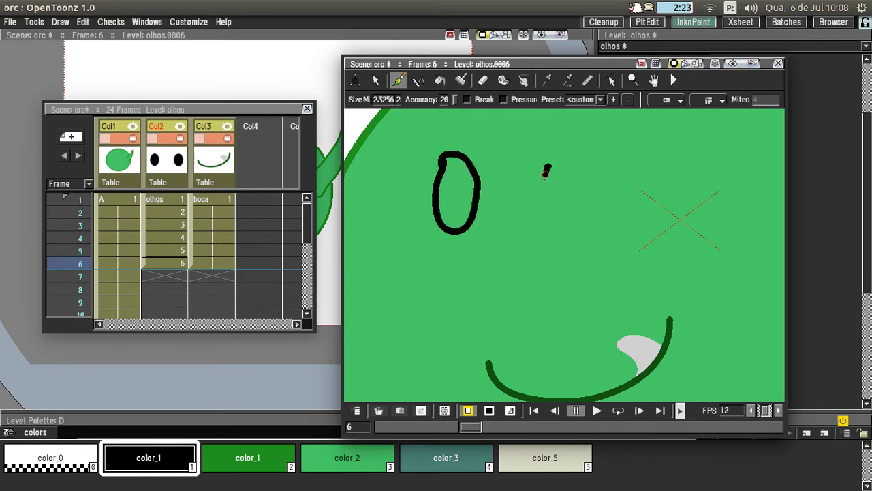
pyautogui.moveTo(545, 176)
pyautogui.mouseDown()
pyautogui.moveTo(583, 227)
pyautogui.moveTo(593, 183)
pyautogui.moveTo(575, 148)
pyautogui.moveTo(546, 170)
pyautogui.mouseUp()
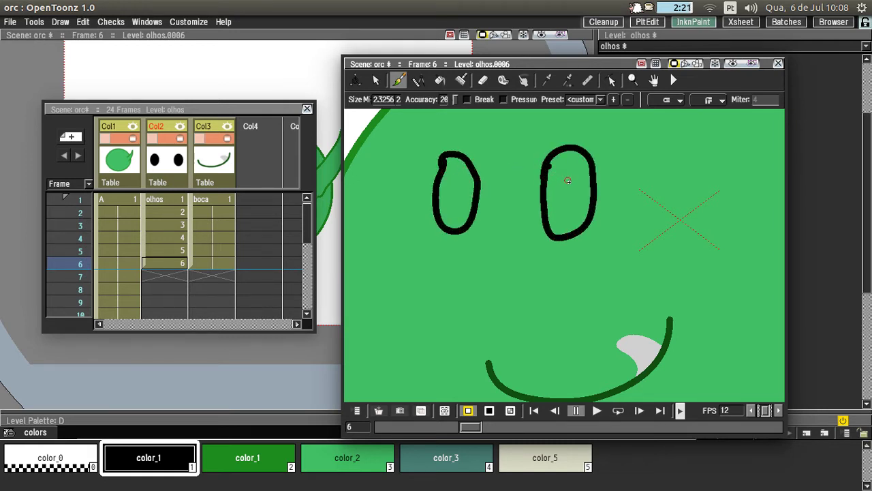
# Step: Smooth the right eye's outline in olhos frame 6 with the Iron tool
pyautogui.click(610, 79)
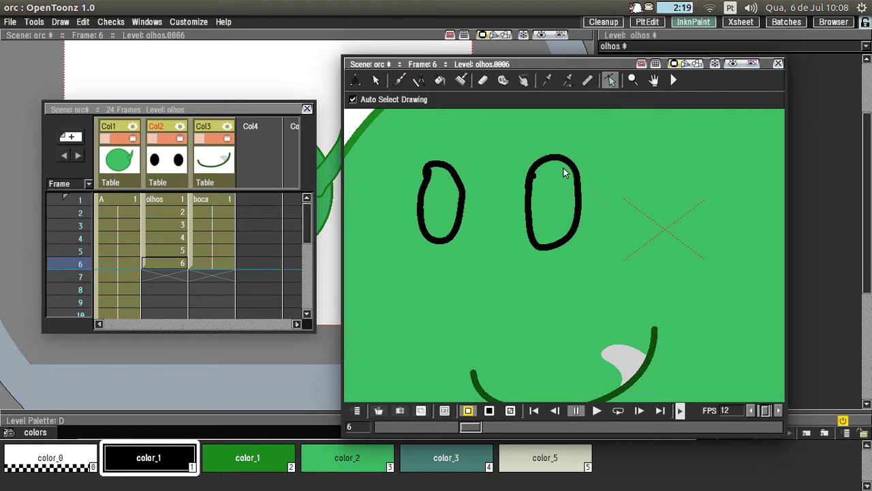
pyautogui.click(570, 166)
pyautogui.click(672, 81)
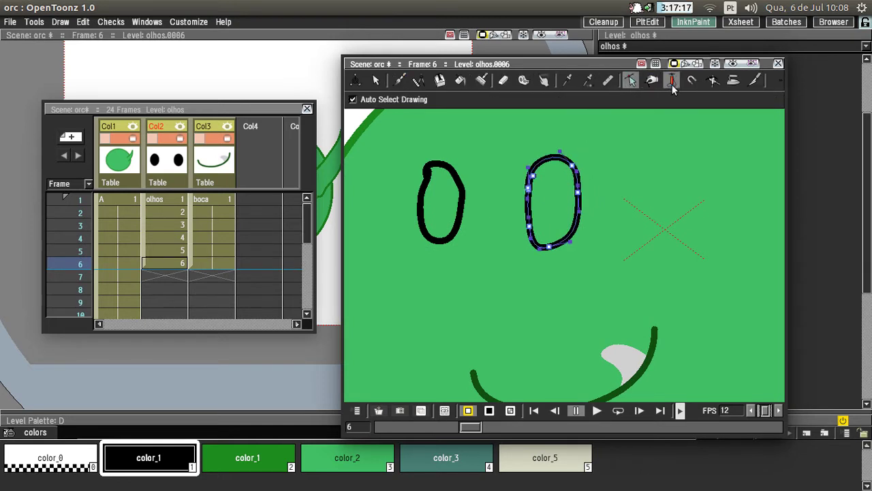
pyautogui.click(733, 81)
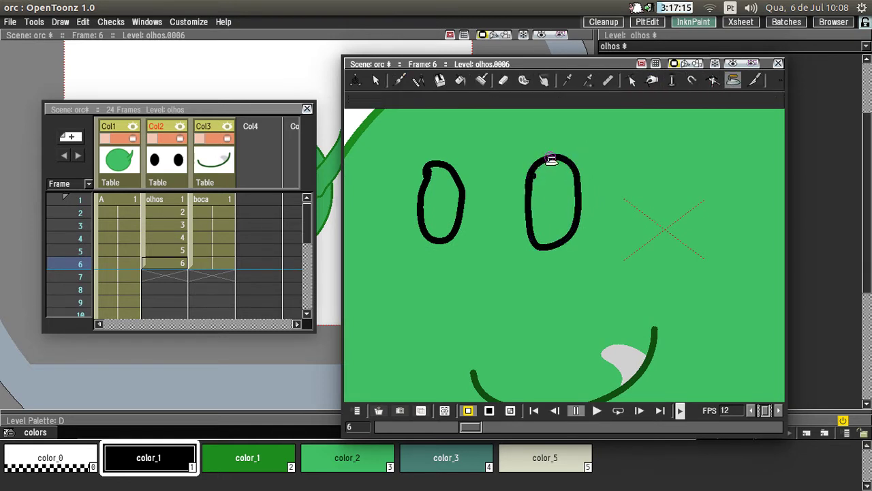
pyautogui.moveTo(538, 220)
pyautogui.mouseDown()
pyautogui.moveTo(548, 246)
pyautogui.moveTo(575, 223)
pyautogui.moveTo(579, 175)
pyautogui.mouseUp()
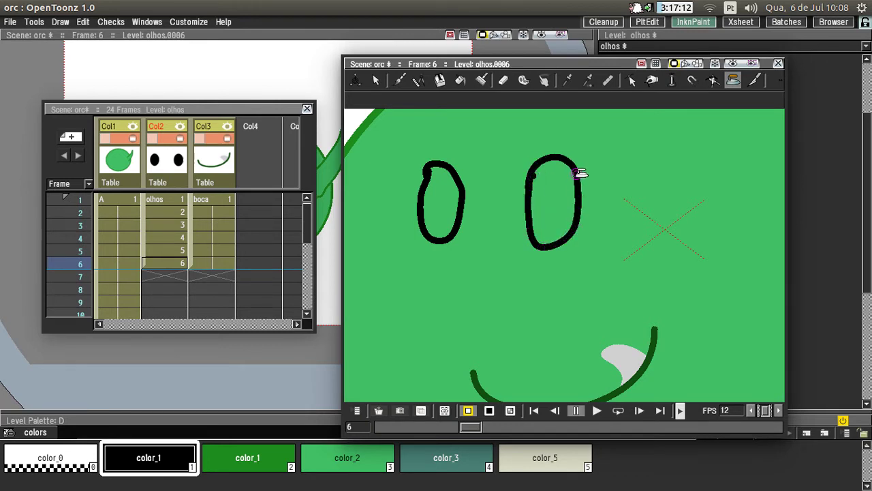
pyautogui.click(633, 81)
pyautogui.click(402, 81)
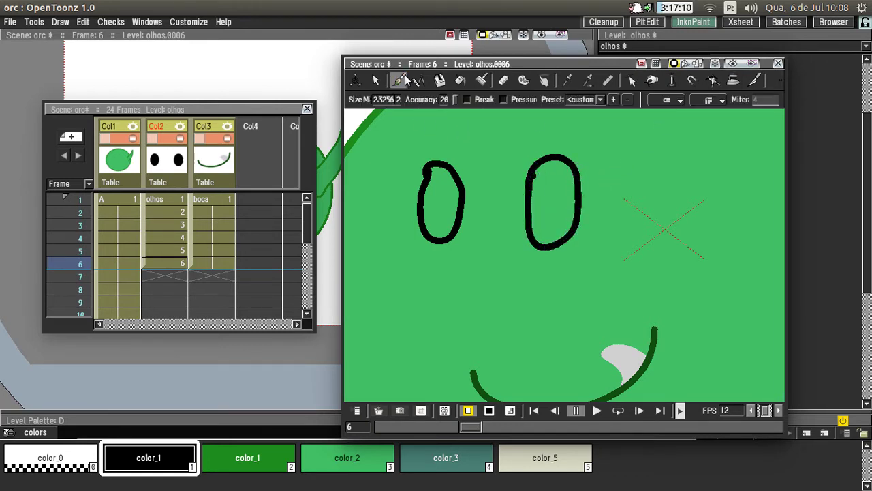
# Step: Fill both eyes in olhos frames 6 and 5 with the black color_1
pyautogui.click(460, 80)
pyautogui.click(452, 183)
pyautogui.click(567, 188)
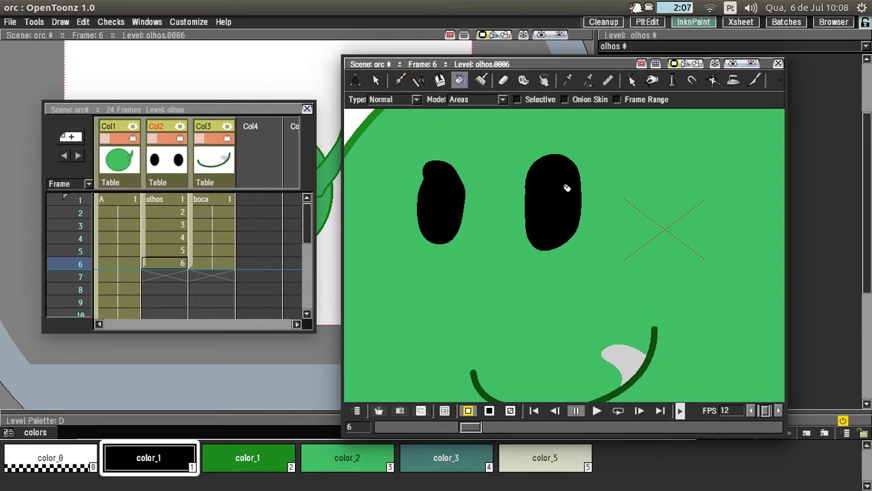
pyautogui.press(',')
pyautogui.click(566, 217)
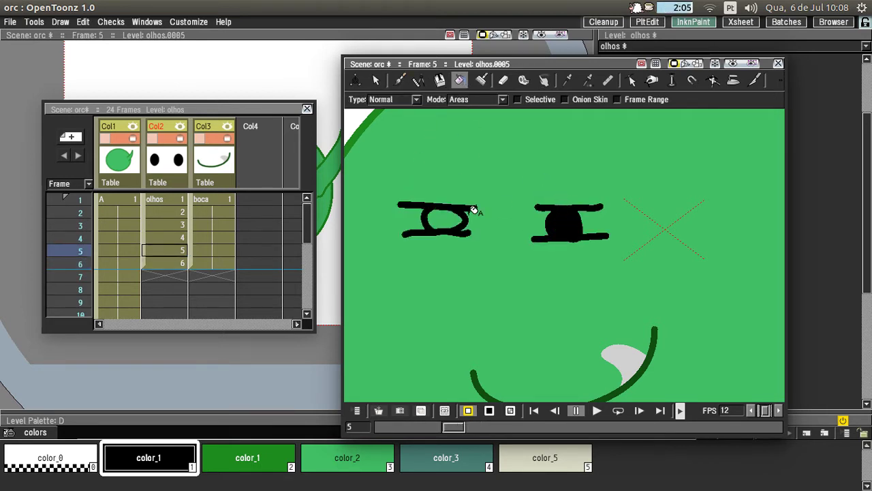
pyautogui.click(447, 215)
# Step: Fill both eyes in olhos frames 4, 3 and 2 with the black color_1, ending on frame 1
pyautogui.press(',')
pyautogui.click(446, 213)
pyautogui.click(580, 214)
pyautogui.press(',')
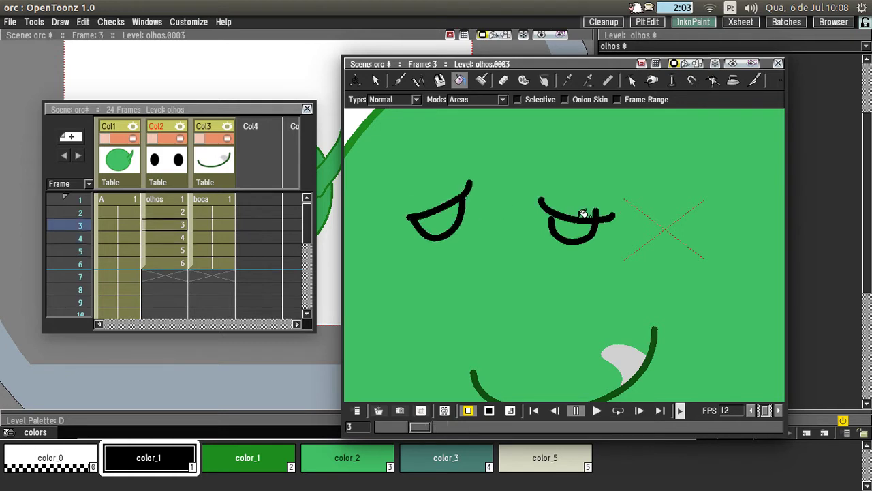
pyautogui.click(580, 212)
pyautogui.click(447, 217)
pyautogui.press(',')
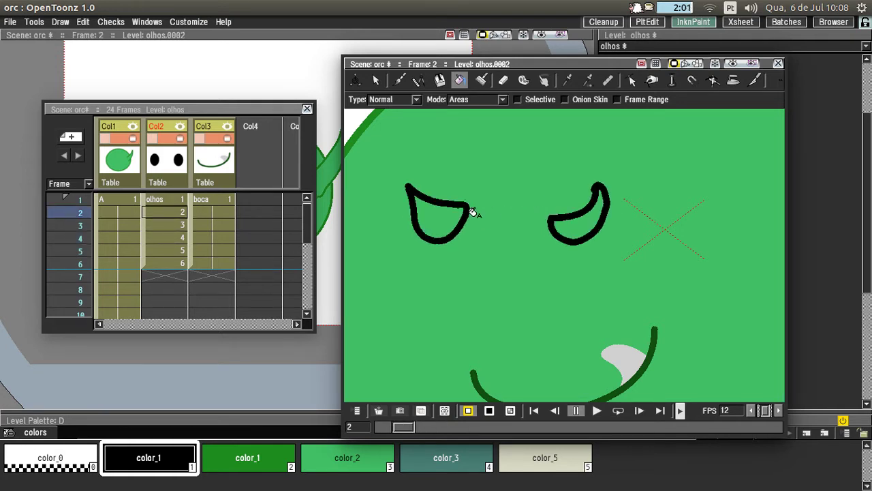
pyautogui.click(446, 217)
pyautogui.click(587, 219)
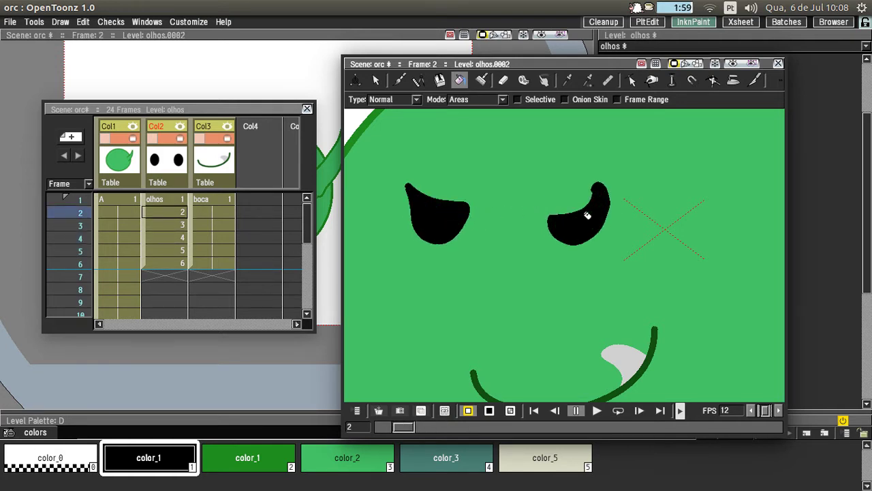
pyautogui.press(',')
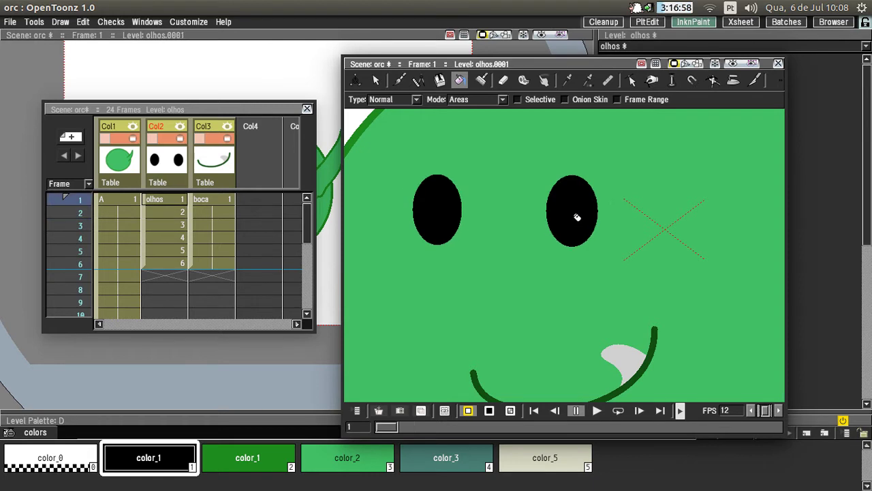
# Step: Delete frames 3 to 6 of the boca column, moving the viewer window aside
pyautogui.click(201, 197)
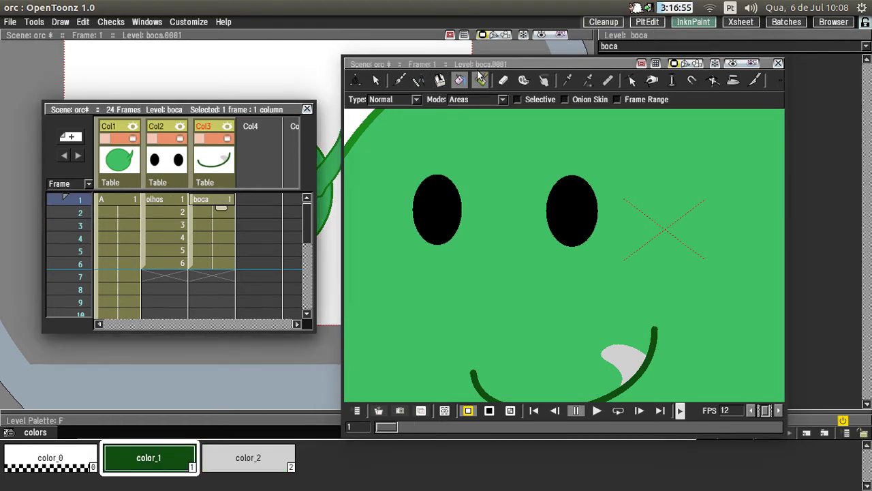
pyautogui.moveTo(478, 67); pyautogui.dragTo(510, 64)
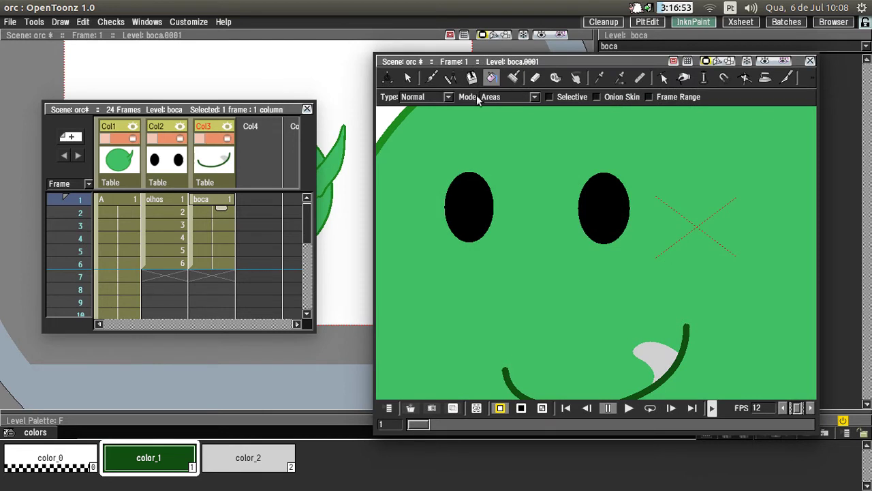
pyautogui.click(227, 225)
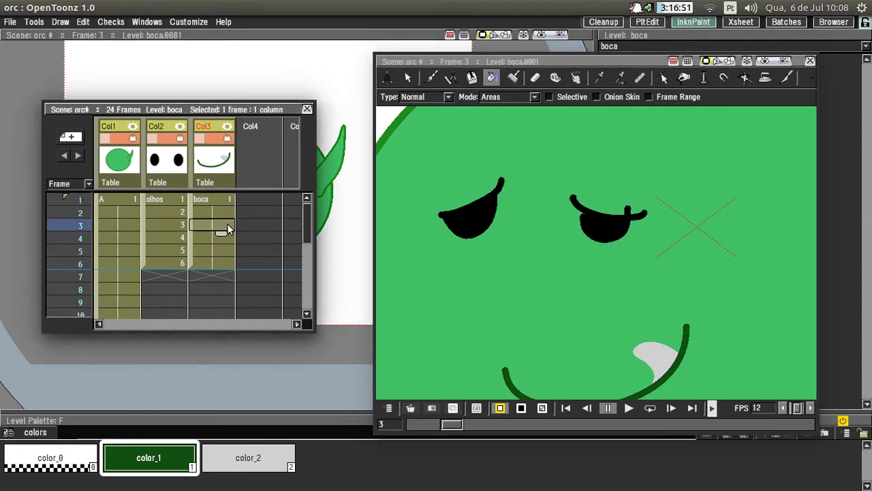
pyautogui.keyDown('shift'); pyautogui.click(224, 261); pyautogui.keyUp('shift')
pyautogui.press('Delete')
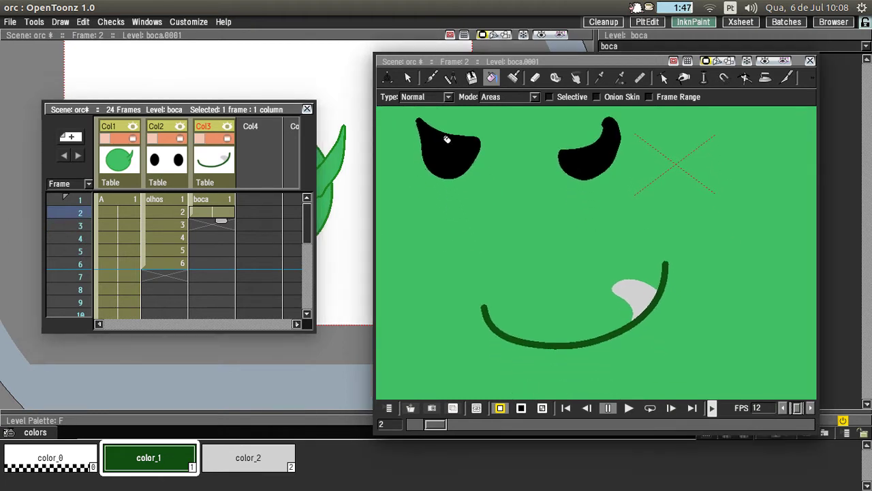
# Step: Brush a downturned mouth line in boca frame 2 with the dark green color_1
pyautogui.click(428, 78)
pyautogui.moveTo(475, 216); pyautogui.dragTo(439, 172)
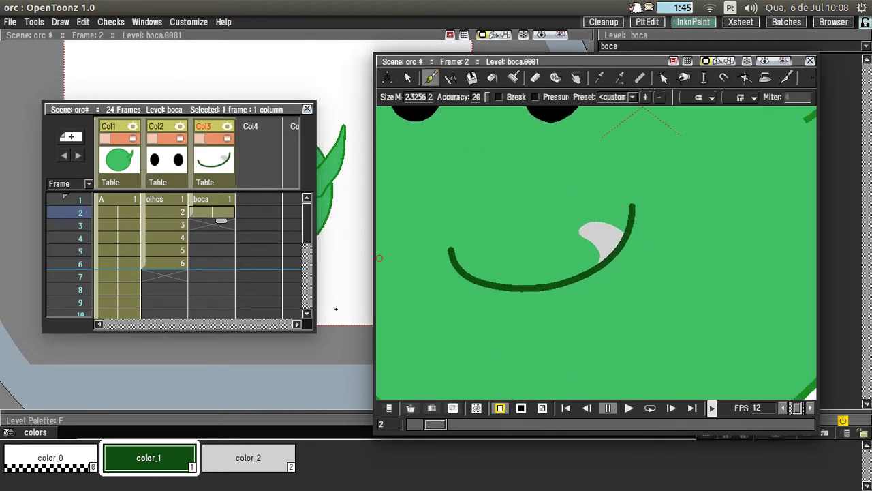
pyautogui.moveTo(474, 268); pyautogui.dragTo(459, 268)
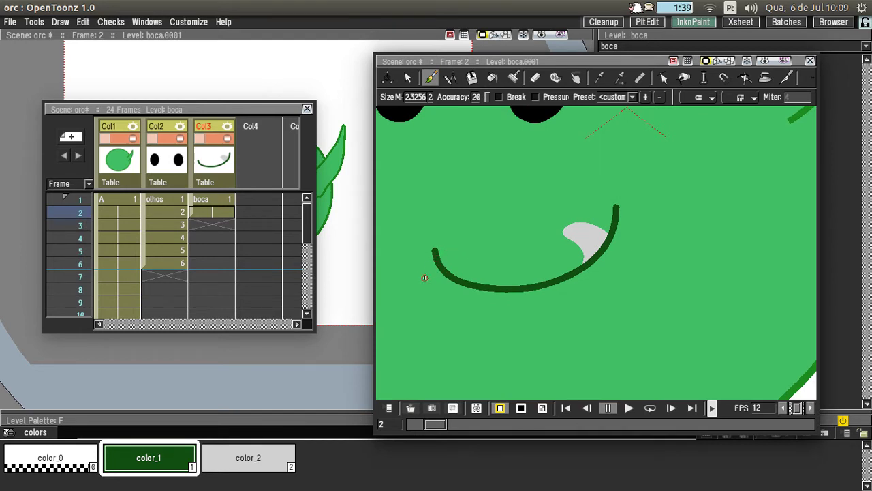
pyautogui.moveTo(430, 286)
pyautogui.mouseDown()
pyautogui.moveTo(460, 255)
pyautogui.moveTo(535, 228)
pyautogui.moveTo(593, 238)
pyautogui.moveTo(611, 251)
pyautogui.mouseUp()
pyautogui.moveTo(600, 217); pyautogui.dragTo(580, 272)
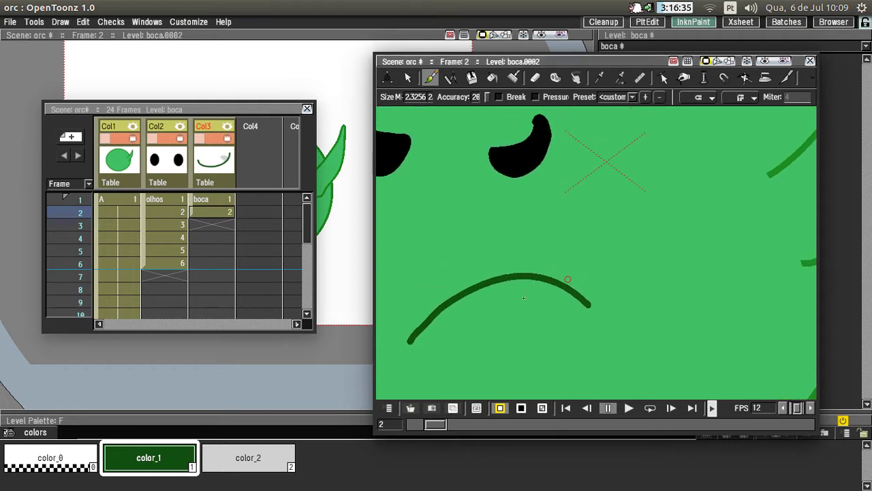
# Step: Brush a pointed tooth outline on the right part of the frame 2 mouth in color_2 and send it behind the mouth line
pyautogui.click(269, 456)
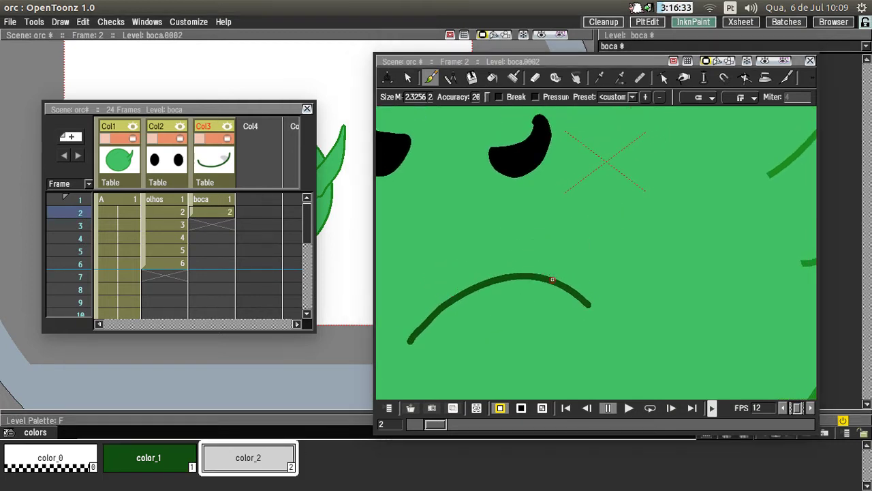
pyautogui.moveTo(552, 279)
pyautogui.mouseDown()
pyautogui.moveTo(565, 242)
pyautogui.moveTo(577, 296)
pyautogui.mouseUp()
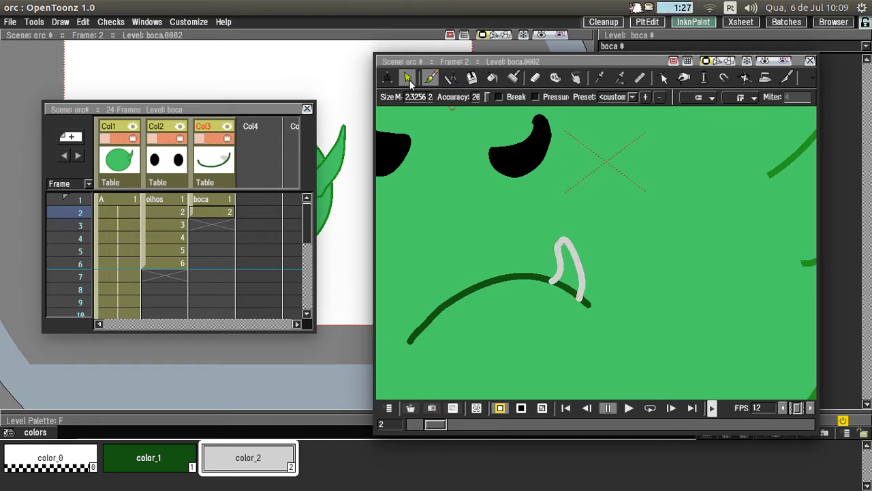
pyautogui.click(407, 77)
pyautogui.click(573, 255)
pyautogui.rightClick(576, 257)
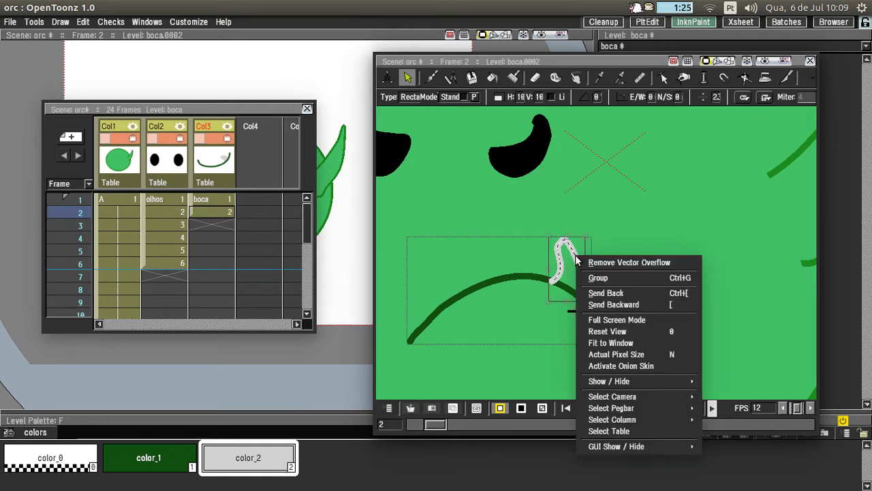
pyautogui.click(599, 293)
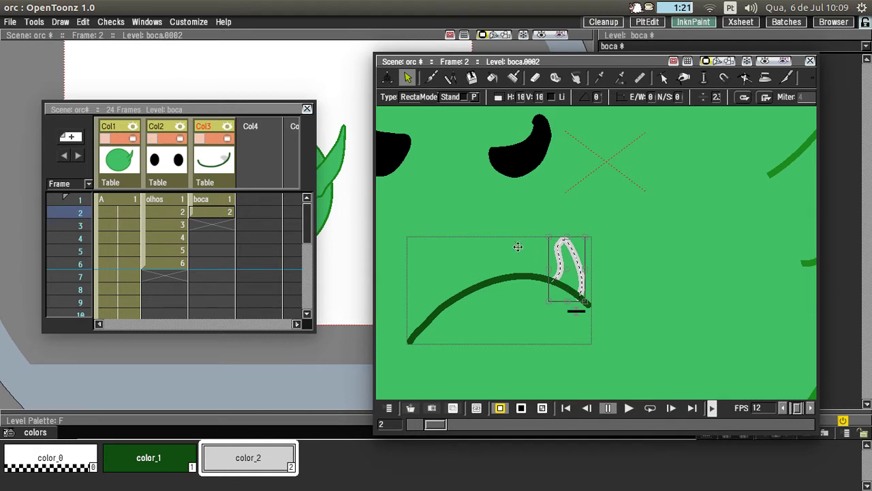
# Step: Close the floating viewer and save all levels and the scene
pyautogui.click(492, 77)
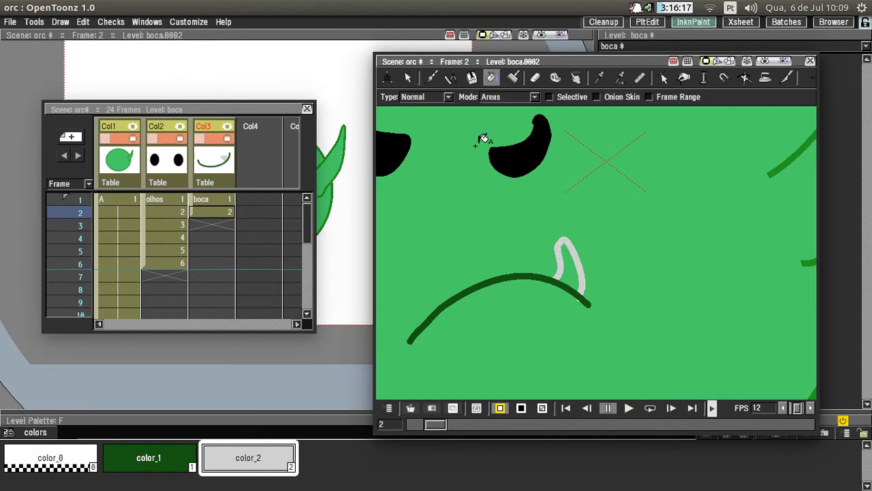
pyautogui.click(408, 78)
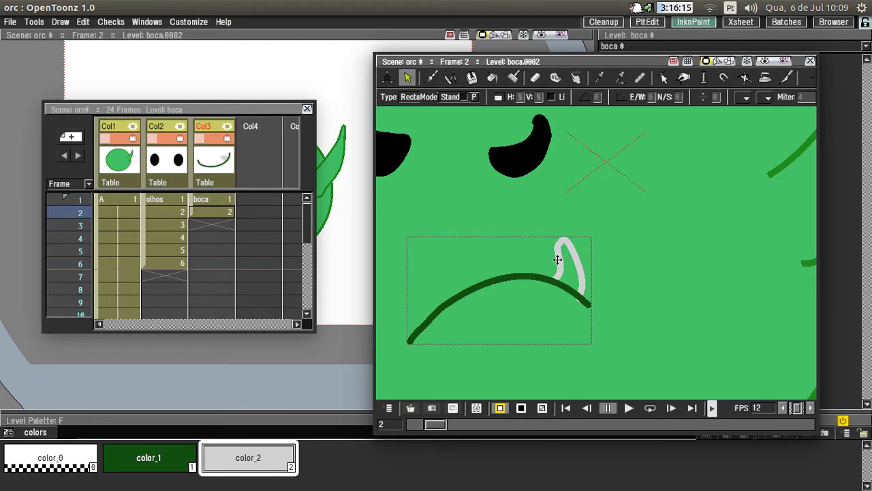
pyautogui.click(810, 60)
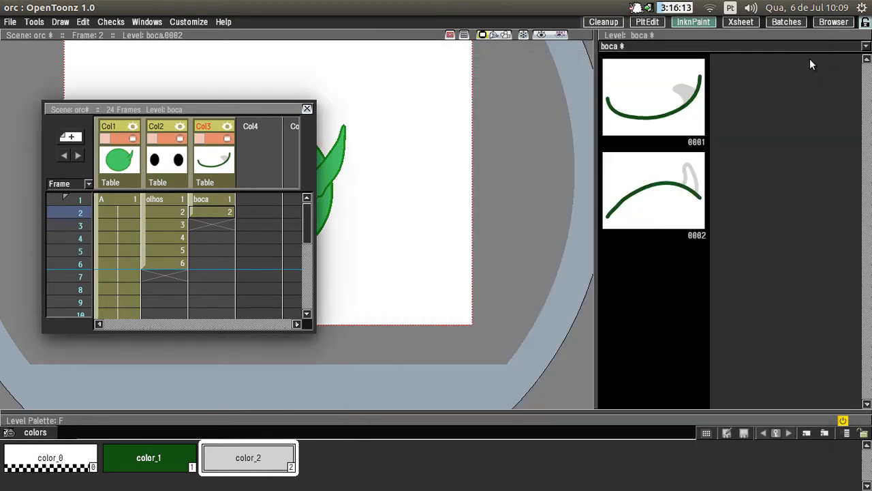
pyautogui.click(10, 22)
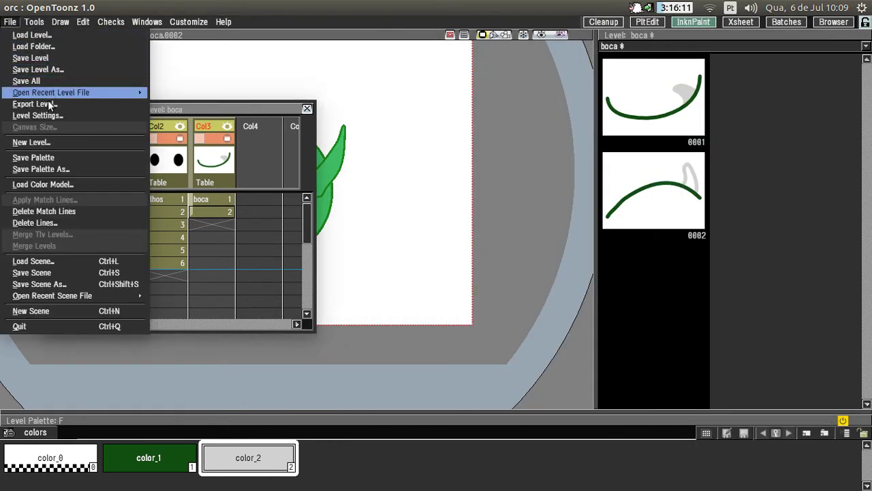
pyautogui.click(27, 80)
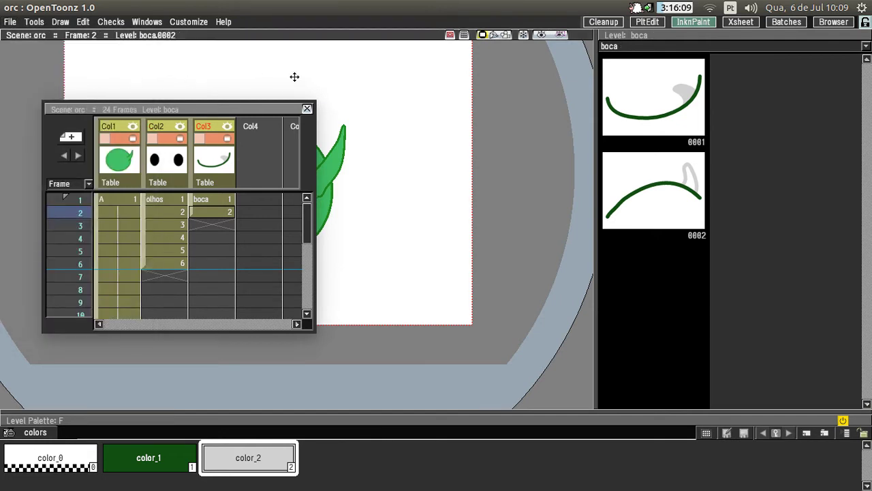
# Step: Switch to the Cleanup room and open a new floating ComboViewer
pyautogui.click(648, 22)
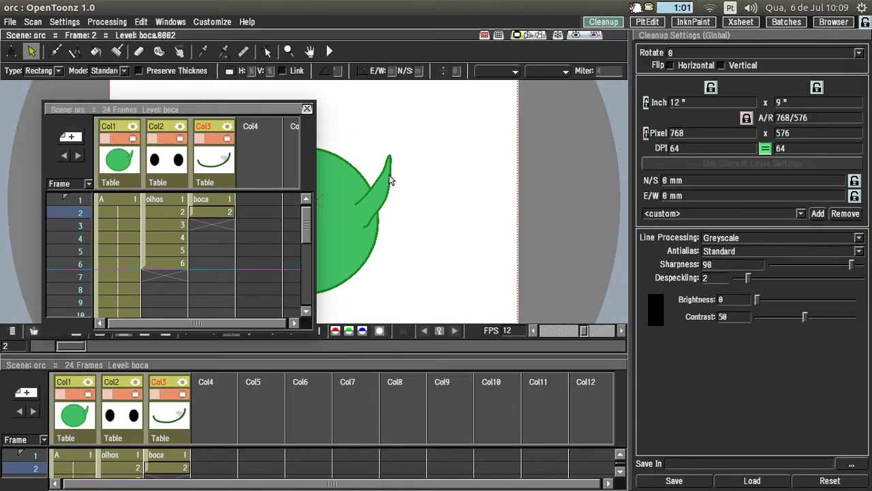
pyautogui.click(170, 22)
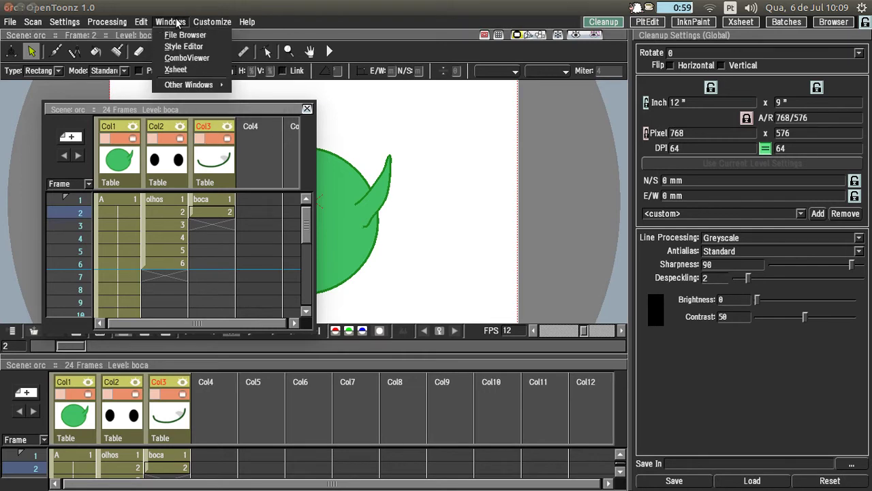
pyautogui.click(186, 57)
pyautogui.click(170, 22)
pyautogui.click(190, 57)
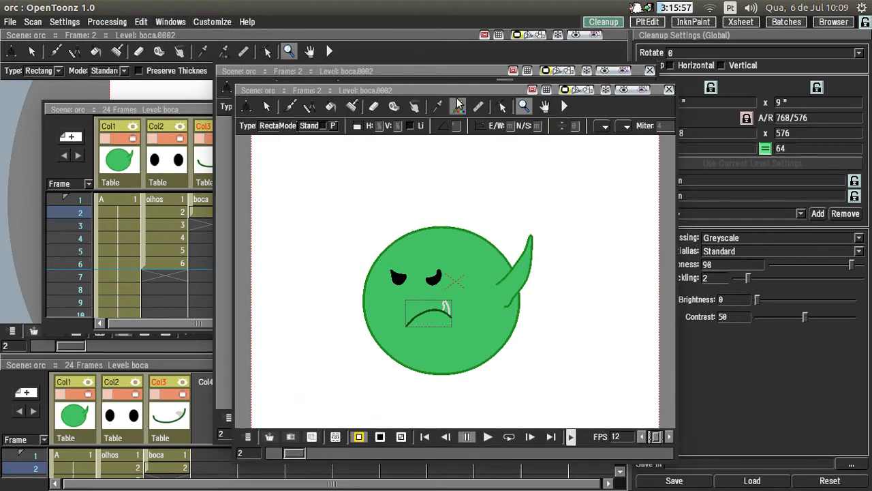
# Step: Fill the tooth in boca frame 2 with the light grey color_2
pyautogui.moveTo(449, 324); pyautogui.dragTo(446, 310)
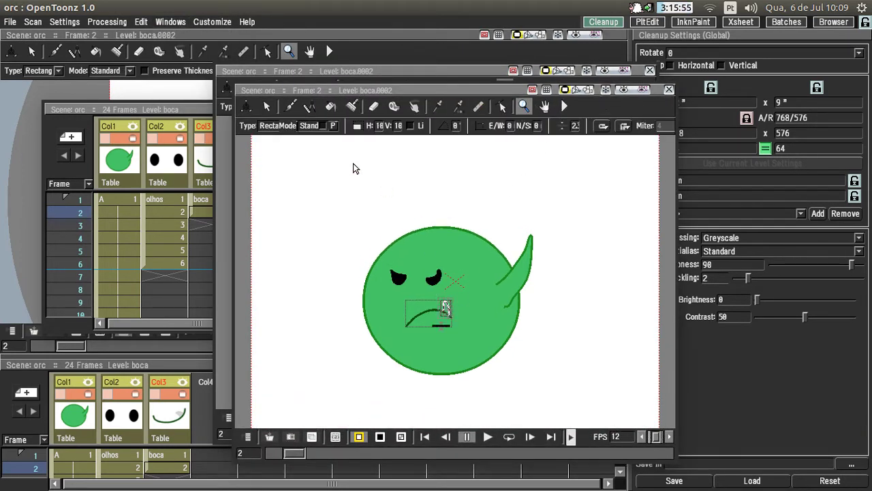
pyautogui.click(330, 106)
pyautogui.click(452, 303)
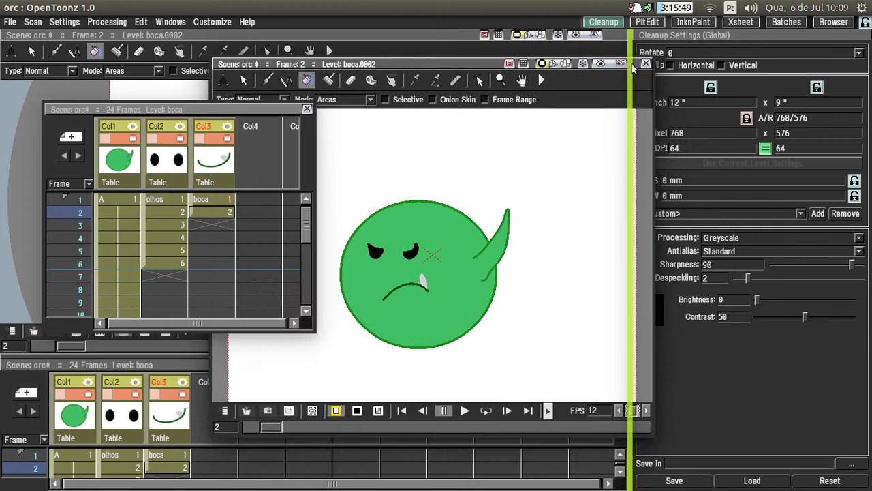
# Step: Close the floating viewer and Xsheet windows and enlarge the docked Xsheet
pyautogui.moveTo(632, 65); pyautogui.dragTo(691, 74)
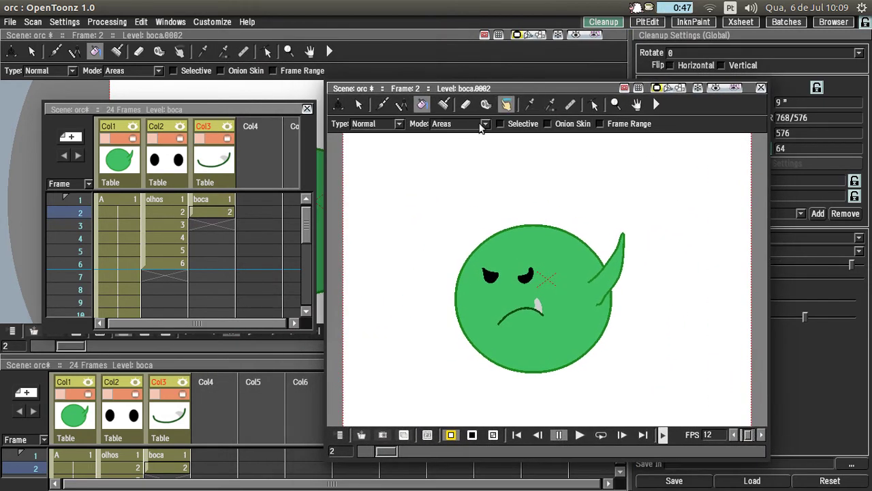
pyautogui.moveTo(237, 355); pyautogui.dragTo(237, 347)
pyautogui.click(307, 109)
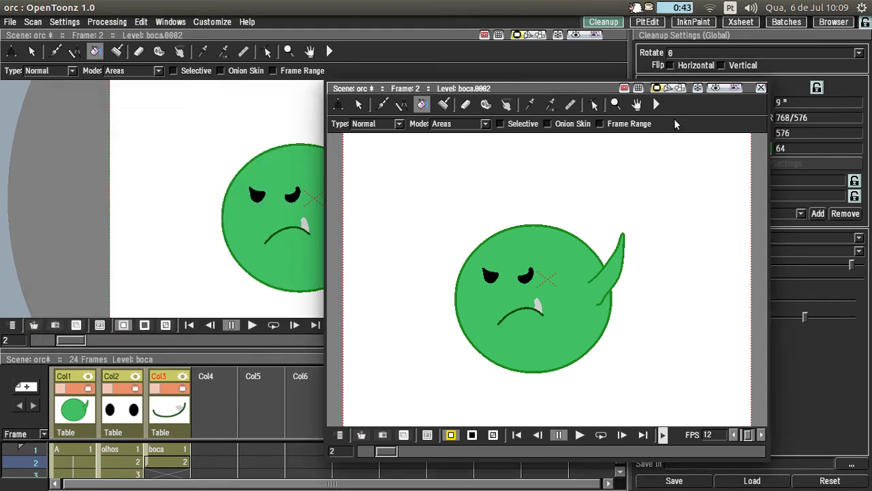
pyautogui.click(761, 92)
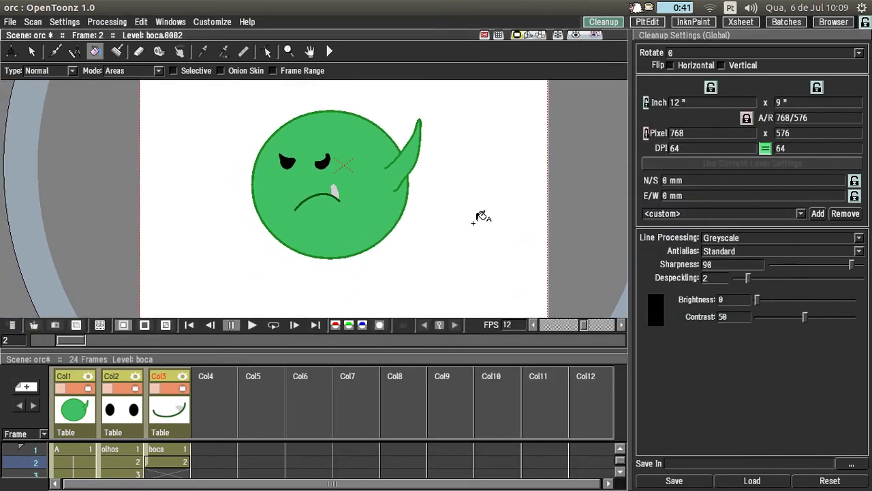
pyautogui.moveTo(402, 353); pyautogui.dragTo(418, 247)
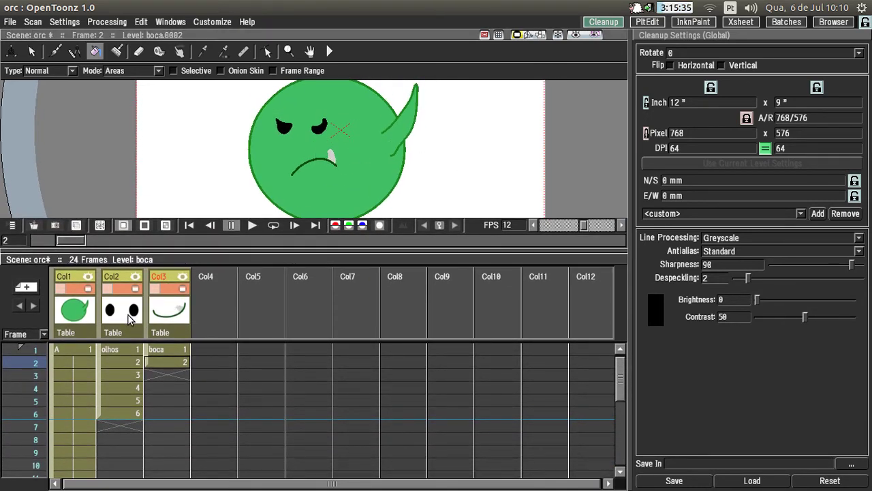
# Step: Hide the olhos and boca columns in the viewer
pyautogui.click(133, 290)
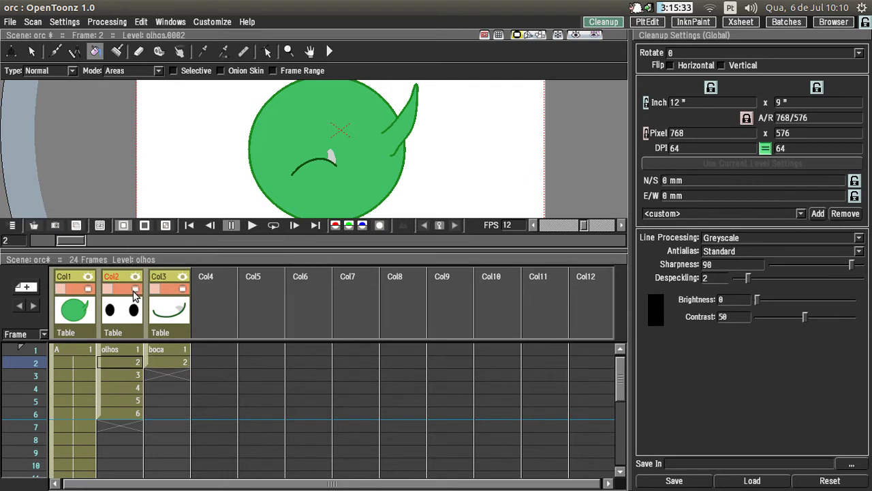
pyautogui.click(175, 288)
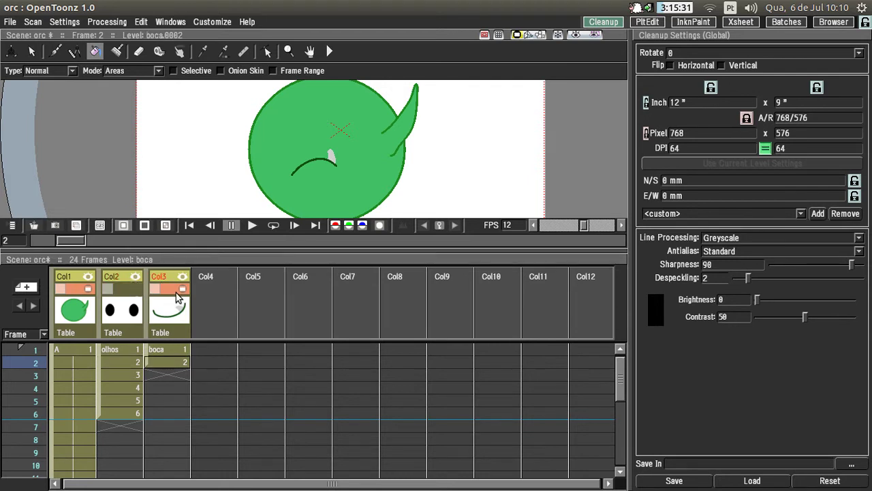
# Step: Delete the olhos and boca columns from the Xsheet
pyautogui.click(124, 311)
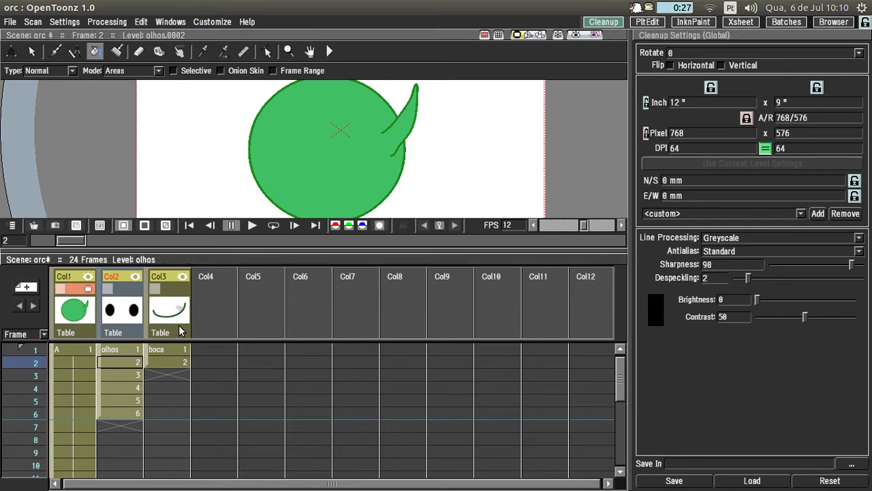
pyautogui.press('Delete')
pyautogui.press('Delete')
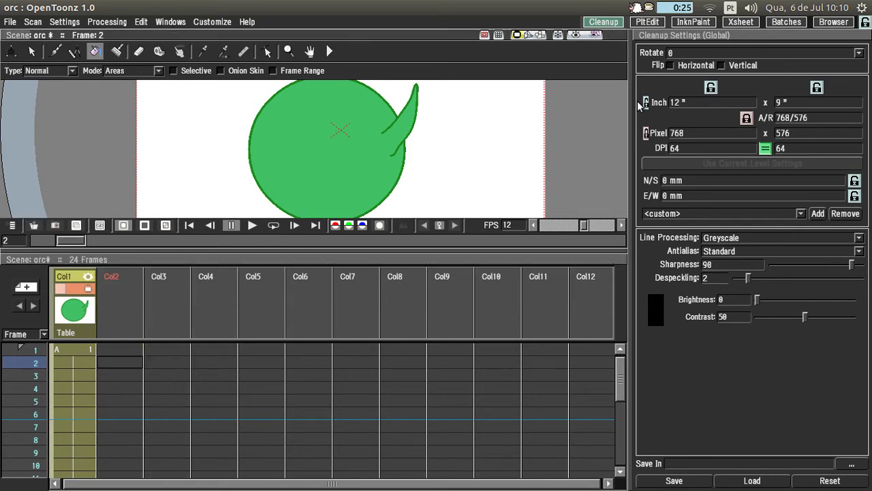
# Step: Check in the InknPaint room which levels the scene offers, ending on level A
pyautogui.click(735, 21)
pyautogui.click(692, 22)
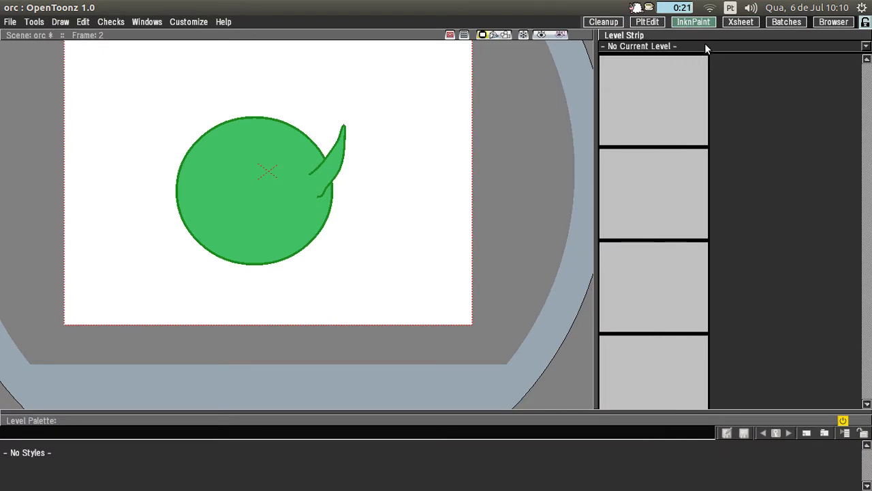
pyautogui.click(705, 48)
pyautogui.click(705, 52)
pyautogui.click(711, 46)
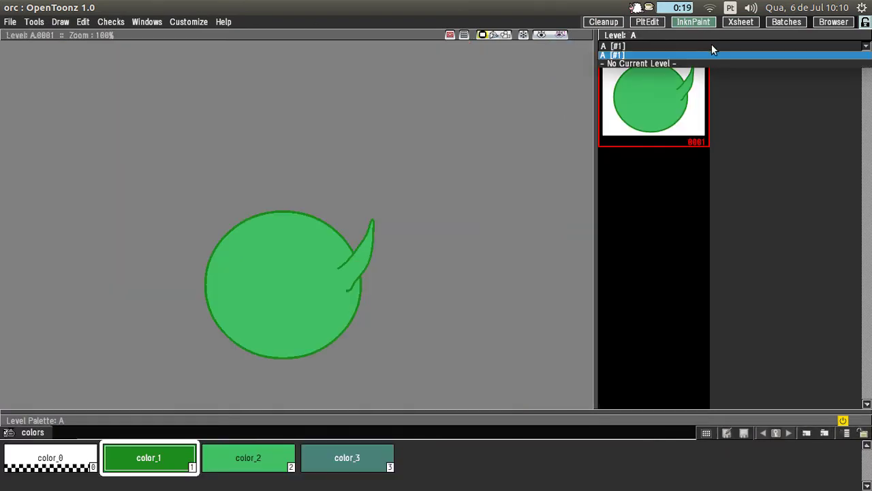
pyautogui.click(710, 62)
pyautogui.click(711, 45)
pyautogui.click(711, 54)
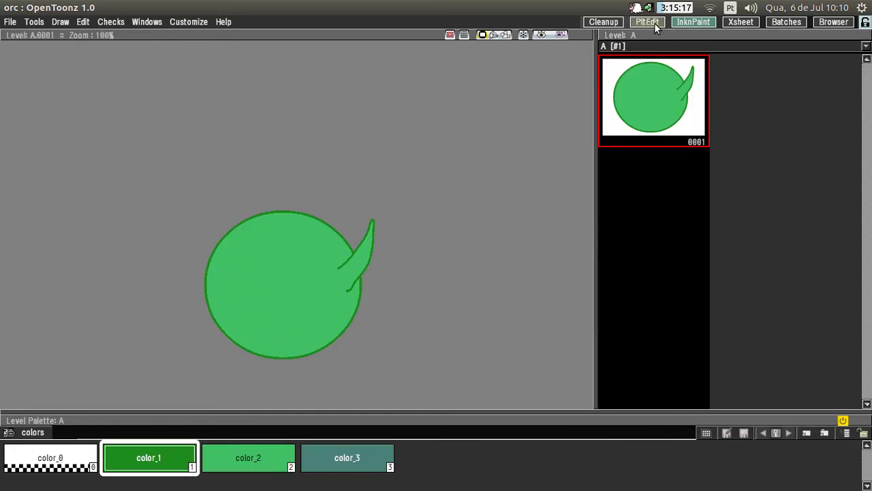
# Step: Undo the deletion of the olhos and boca columns in the PltEdit room and select olhos frame 2
pyautogui.click(647, 22)
pyautogui.click(327, 371)
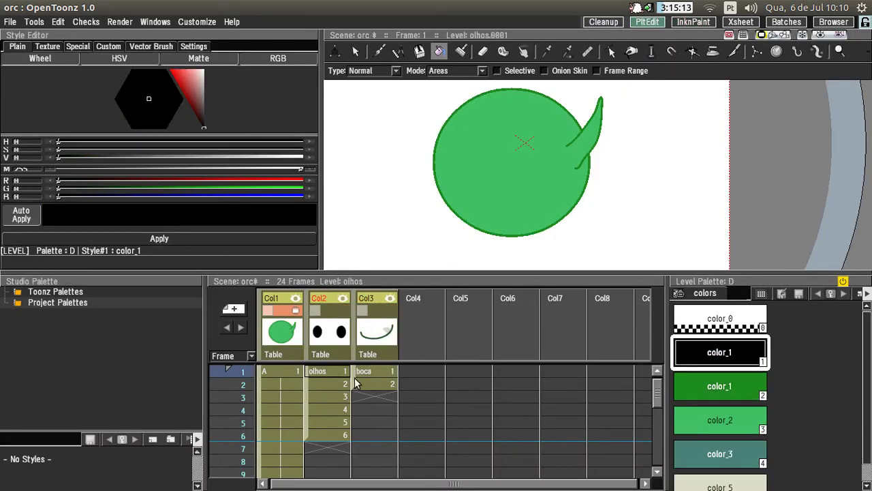
pyautogui.click(342, 389)
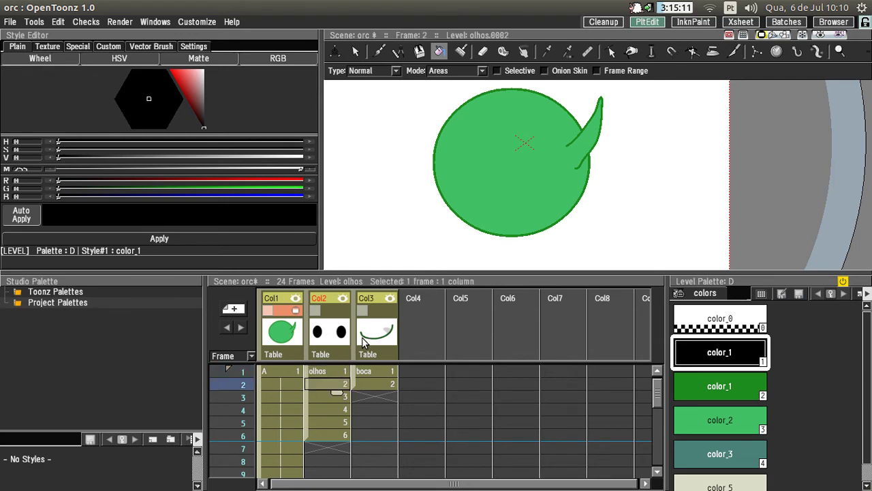
# Step: Look through the scene's level list in the InknPaint room, keeping olhos as the current level
pyautogui.click(693, 22)
pyautogui.click(687, 46)
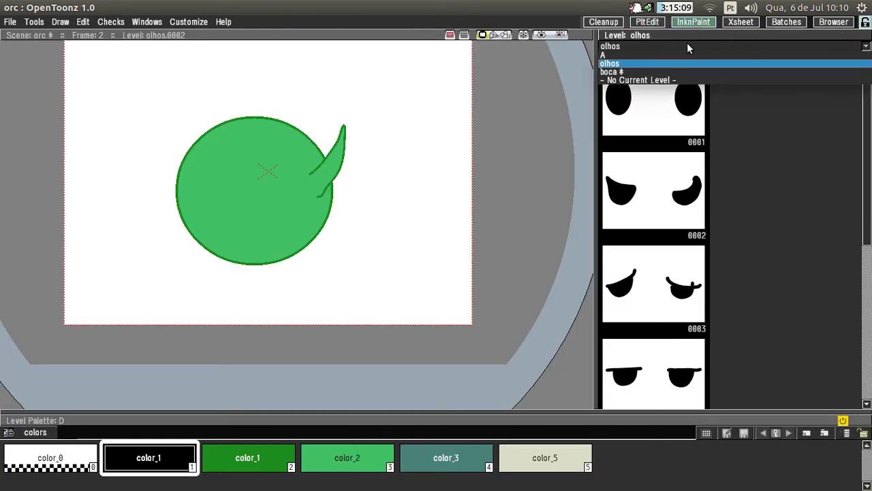
pyautogui.click(687, 48)
# Step: Select the empty Col4 cell at frame 1 in the PltEdit room and return to the InknPaint room
pyautogui.click(647, 22)
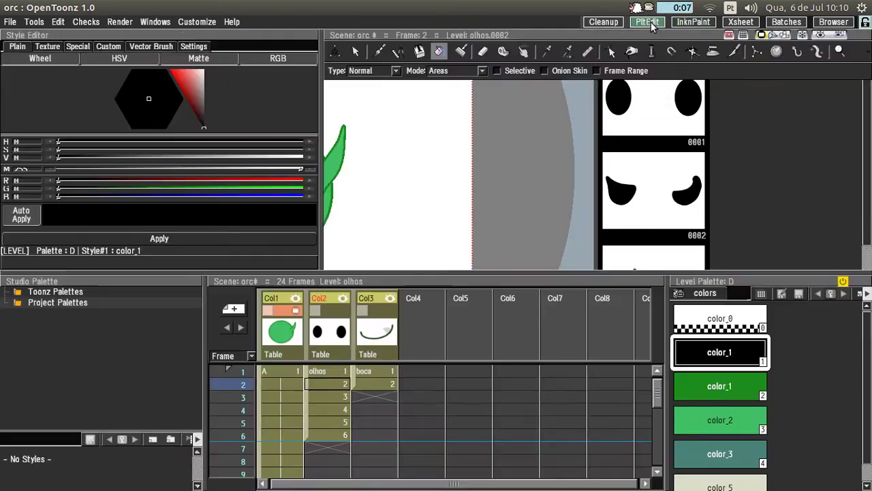
pyautogui.click(308, 331)
pyautogui.click(426, 340)
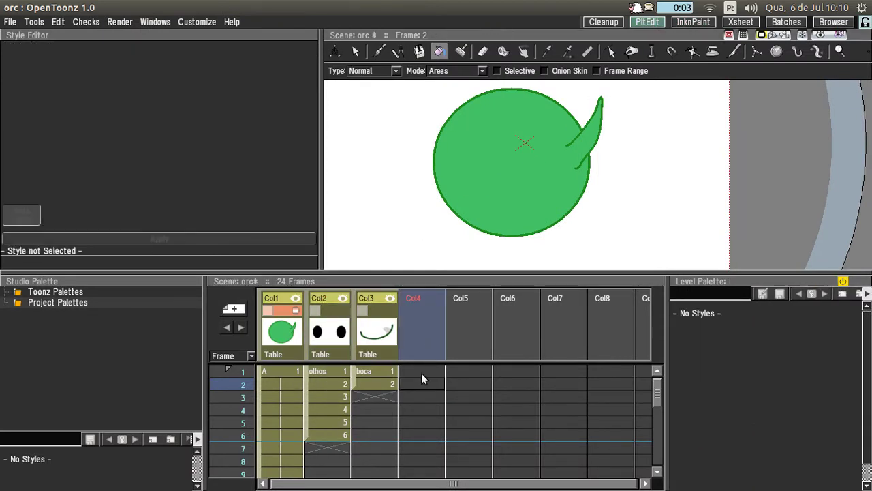
pyautogui.click(422, 372)
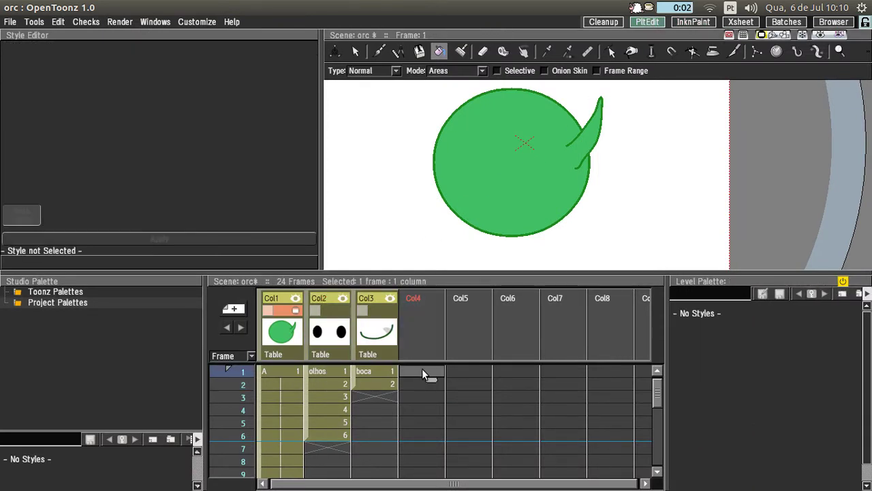
pyautogui.click(692, 21)
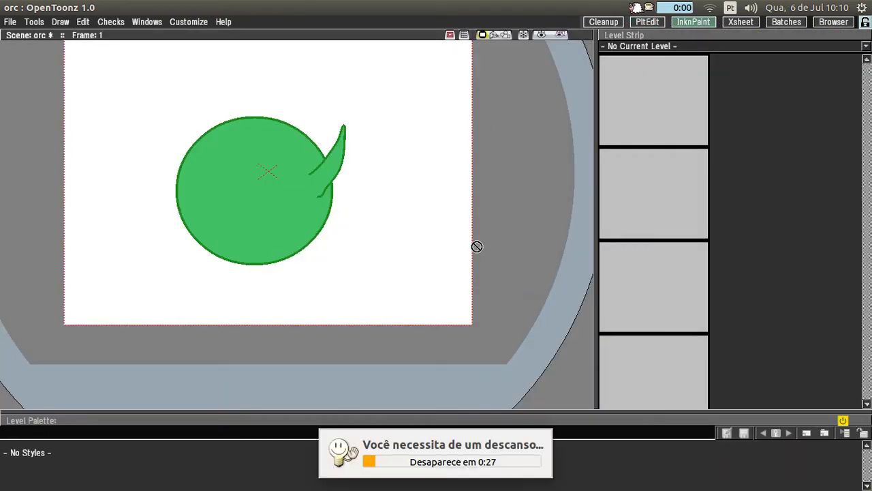
# Step: Quit the break reminder running in the system tray and open a floating Xsheet over the InknPaint room
pyautogui.click(672, 12)
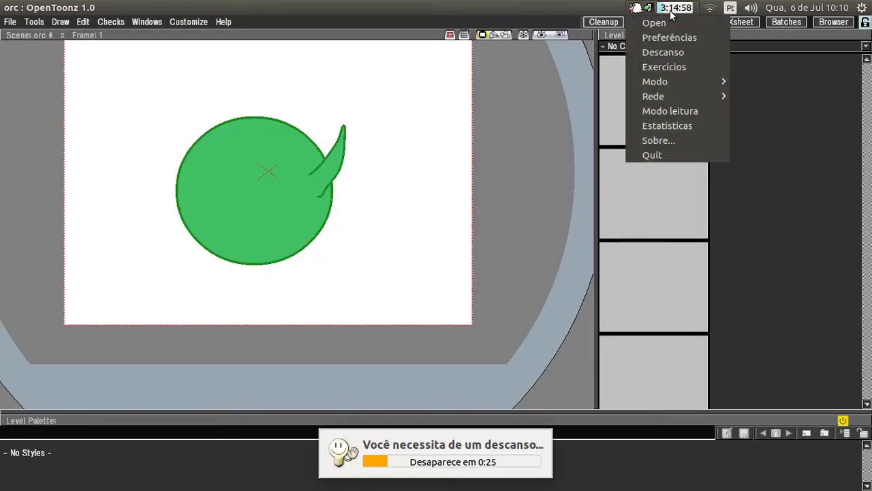
pyautogui.click(652, 157)
pyautogui.click(176, 23)
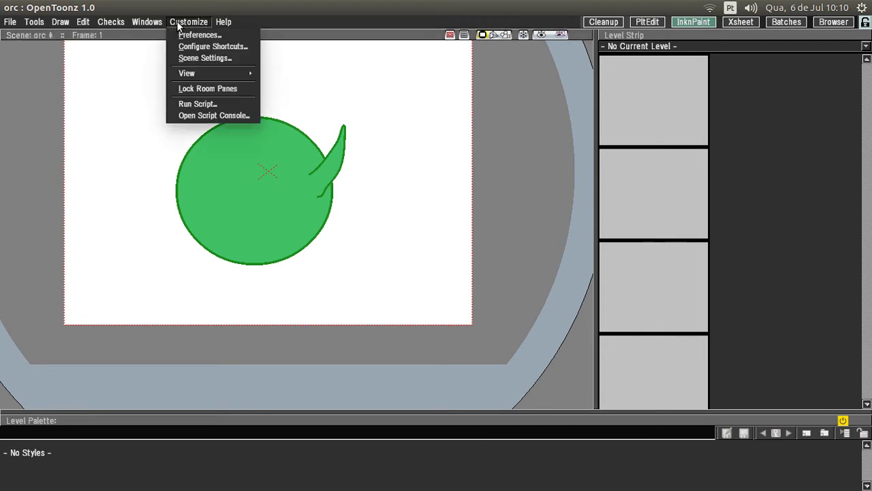
pyautogui.moveTo(147, 21)
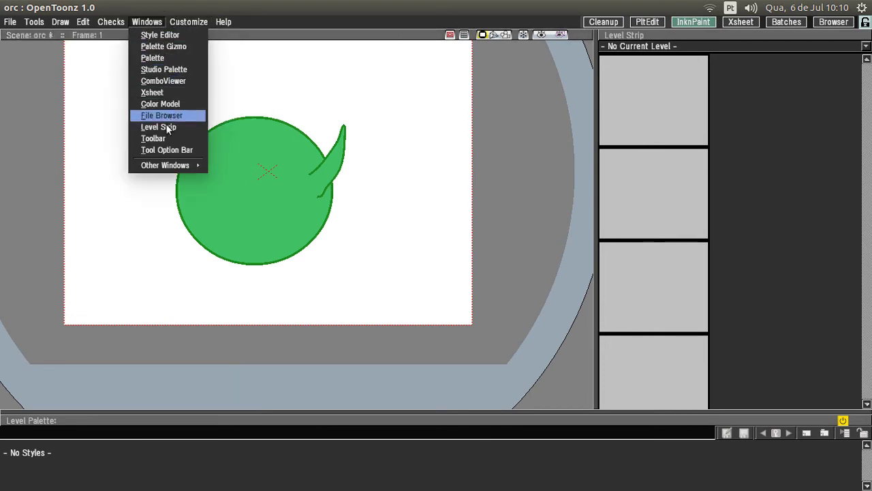
pyautogui.click(185, 93)
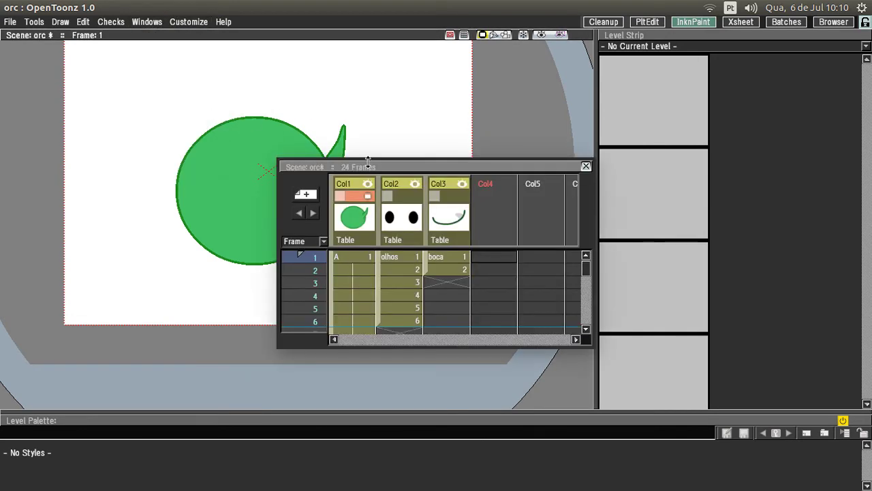
pyautogui.moveTo(434, 170); pyautogui.dragTo(337, 200)
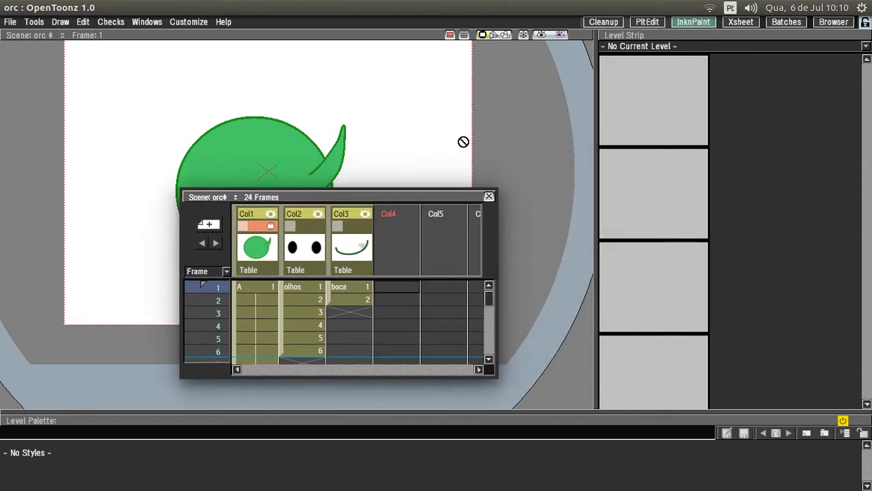
pyautogui.click(345, 247)
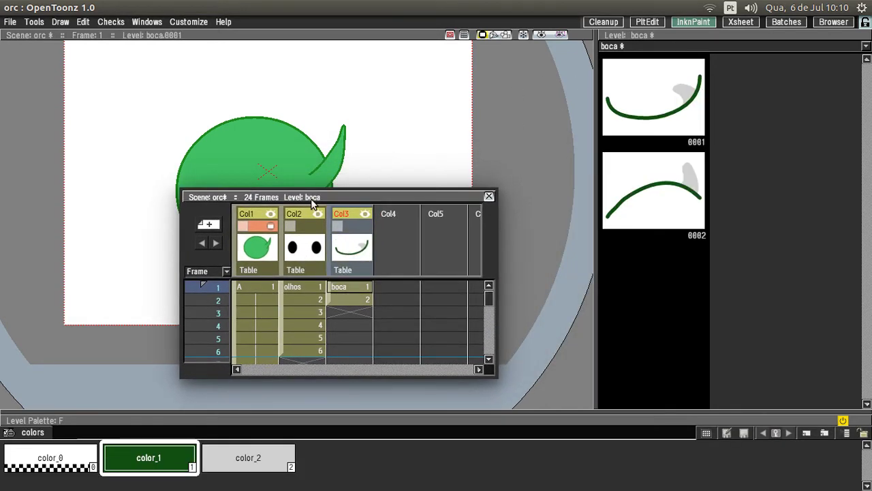
pyautogui.moveTo(311, 198); pyautogui.dragTo(375, 224)
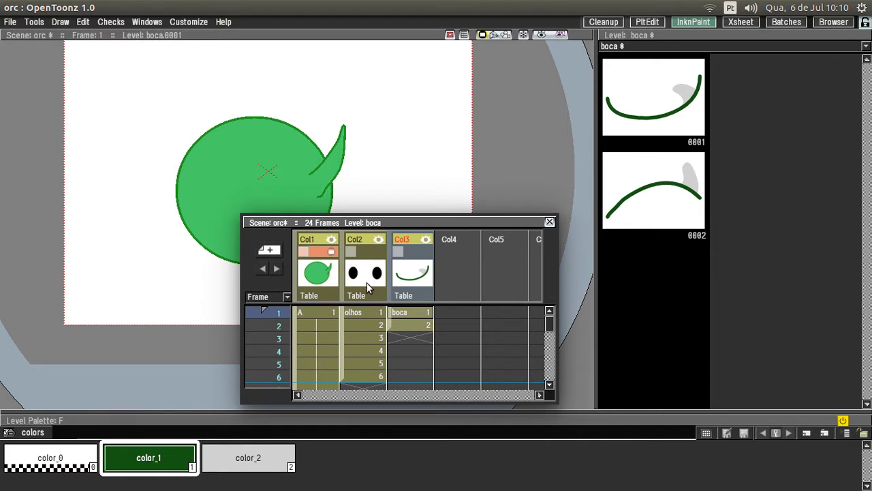
# Step: Place drawing 1 of the olhos level in the empty Col4 and hold it over frames 1 to 9
pyautogui.click(367, 282)
pyautogui.moveTo(648, 95); pyautogui.dragTo(456, 313)
pyautogui.click(455, 315)
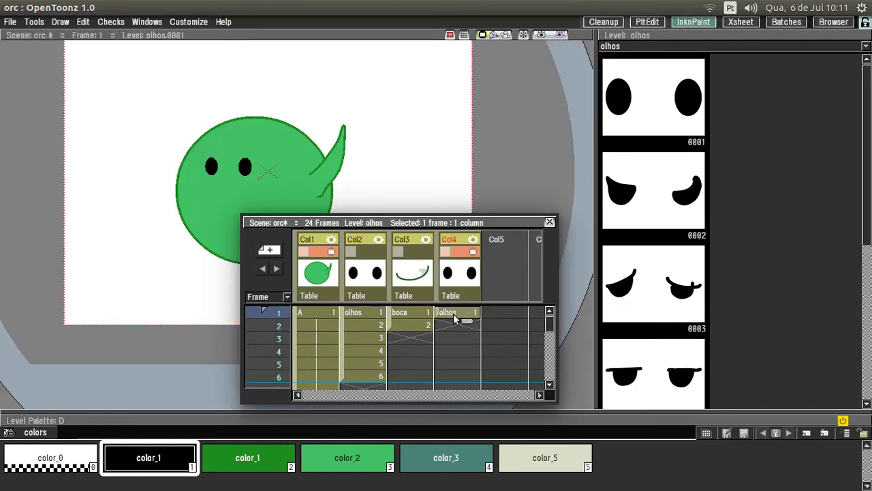
pyautogui.moveTo(467, 325); pyautogui.dragTo(472, 389)
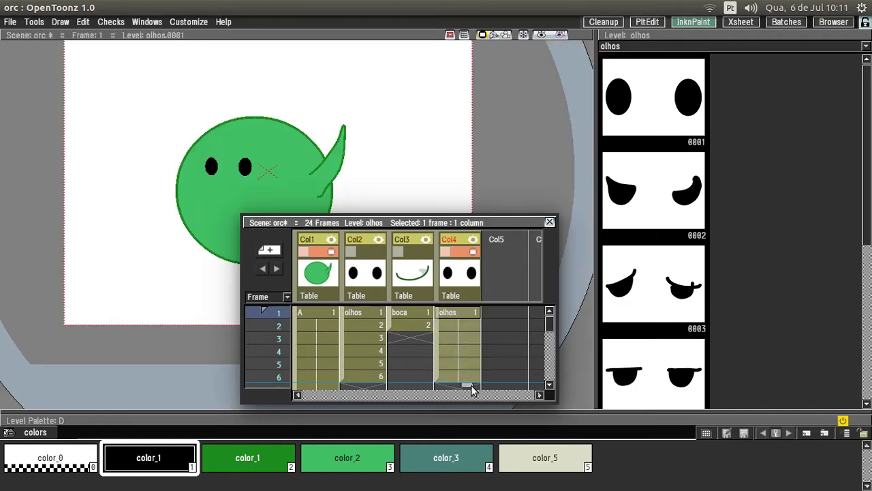
pyautogui.scroll(-3, 547, 331)
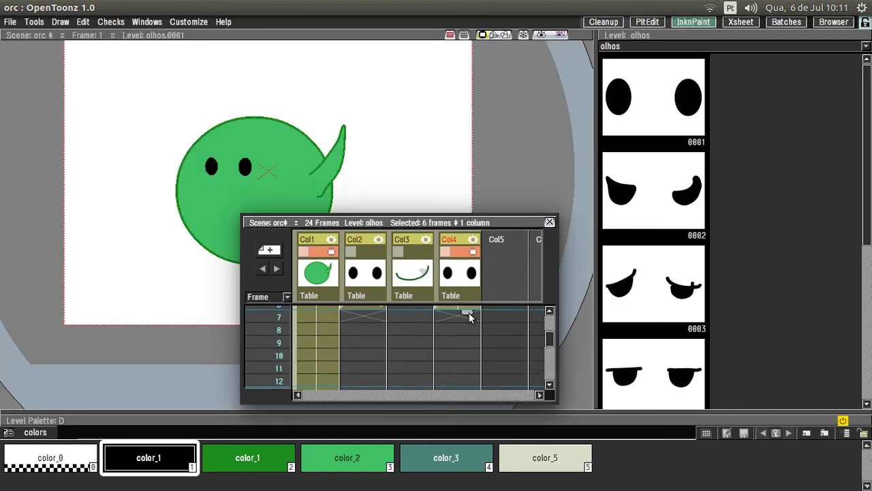
pyautogui.moveTo(469, 312); pyautogui.dragTo(468, 356)
pyautogui.moveTo(547, 335); pyautogui.dragTo(550, 348)
# Step: Enlarge the floating Xsheet and add olhos drawing 3 to Col4, held over frames 10 to 15
pyautogui.moveTo(651, 271)
pyautogui.mouseDown()
pyautogui.moveTo(638, 296)
pyautogui.moveTo(504, 322)
pyautogui.moveTo(516, 395)
pyautogui.moveTo(628, 302)
pyautogui.moveTo(590, 260)
pyautogui.moveTo(643, 280)
pyautogui.mouseUp()
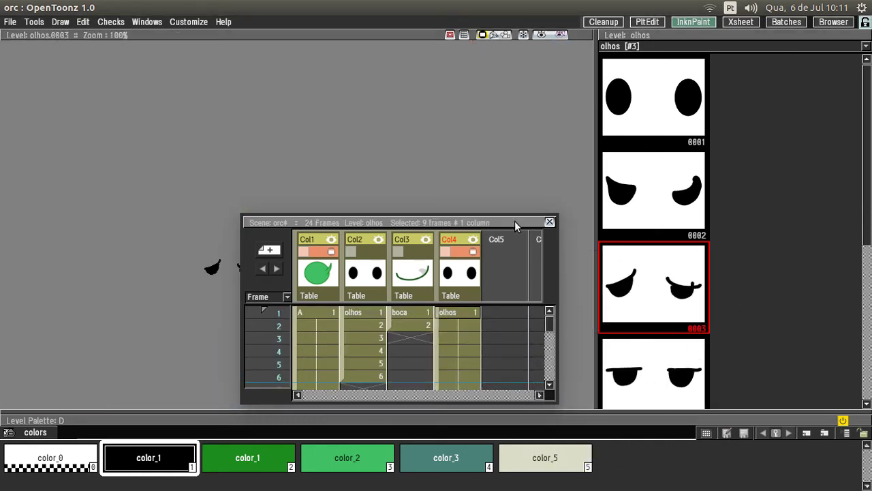
pyautogui.moveTo(515, 220); pyautogui.dragTo(442, 73)
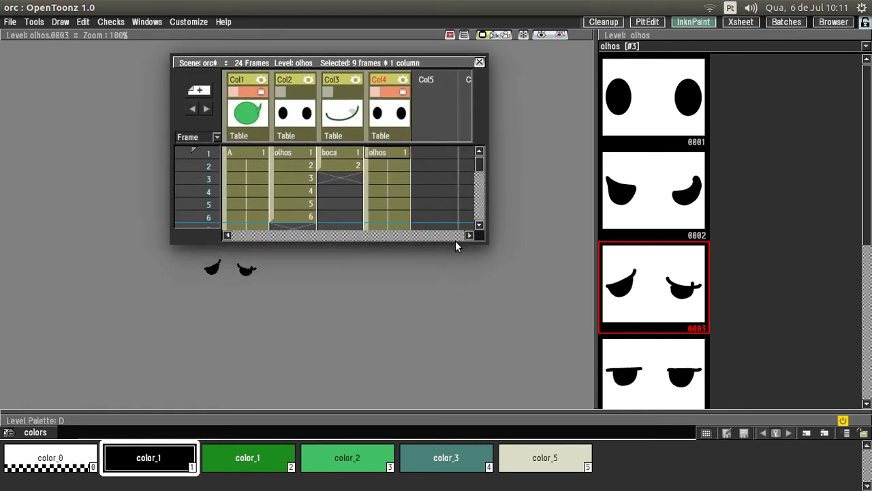
pyautogui.moveTo(457, 246); pyautogui.dragTo(464, 401)
pyautogui.moveTo(641, 298); pyautogui.dragTo(409, 343)
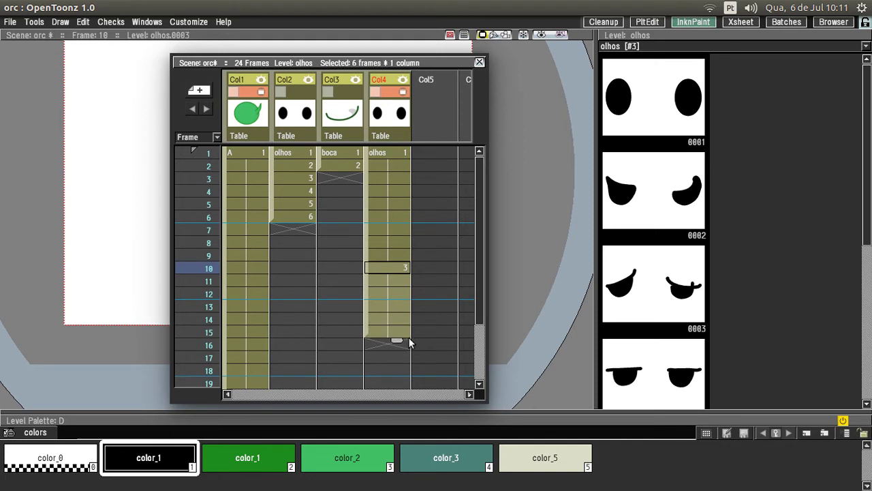
# Step: Continue Col4 with olhos drawing 4 held over frames 16 to 20 and drawing 2 over frames 21 to 24
pyautogui.moveTo(479, 309); pyautogui.dragTo(476, 375)
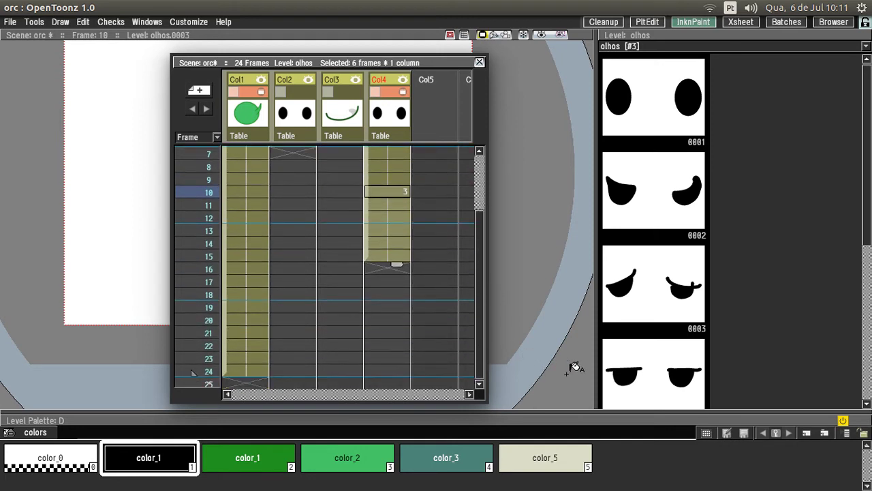
pyautogui.moveTo(630, 374); pyautogui.dragTo(402, 274)
pyautogui.click(402, 275)
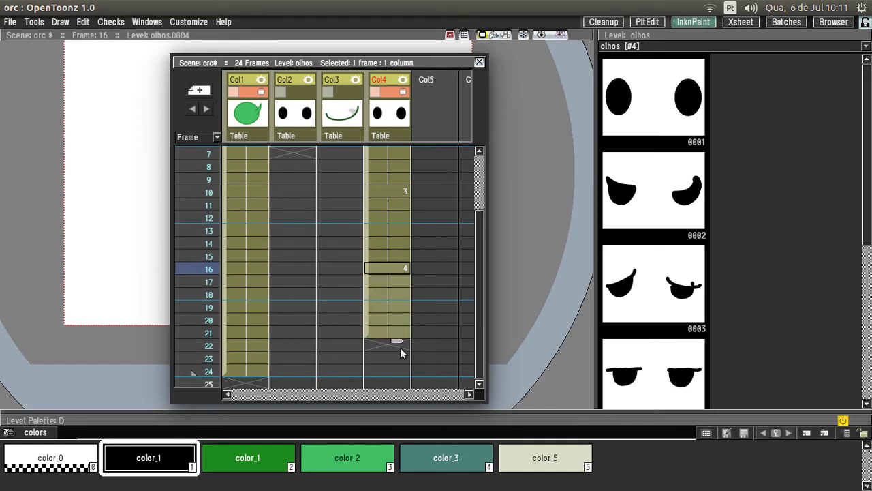
pyautogui.moveTo(404, 372); pyautogui.dragTo(400, 327)
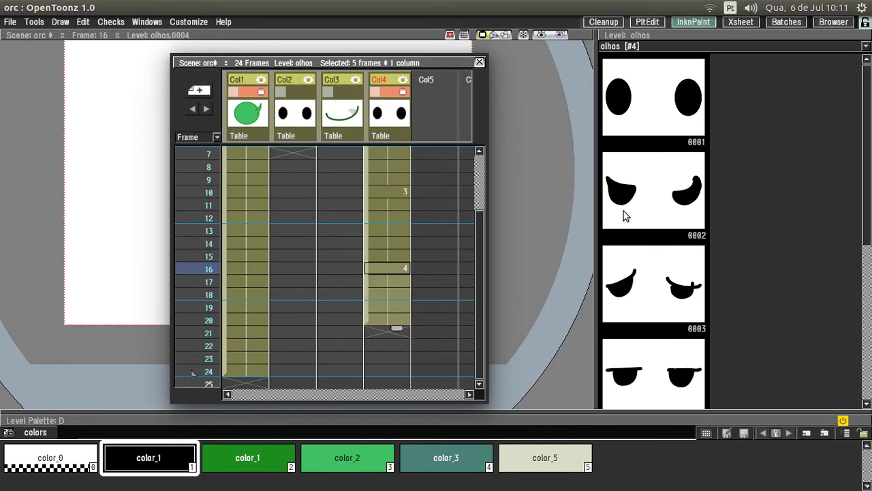
pyautogui.moveTo(623, 213); pyautogui.dragTo(402, 373)
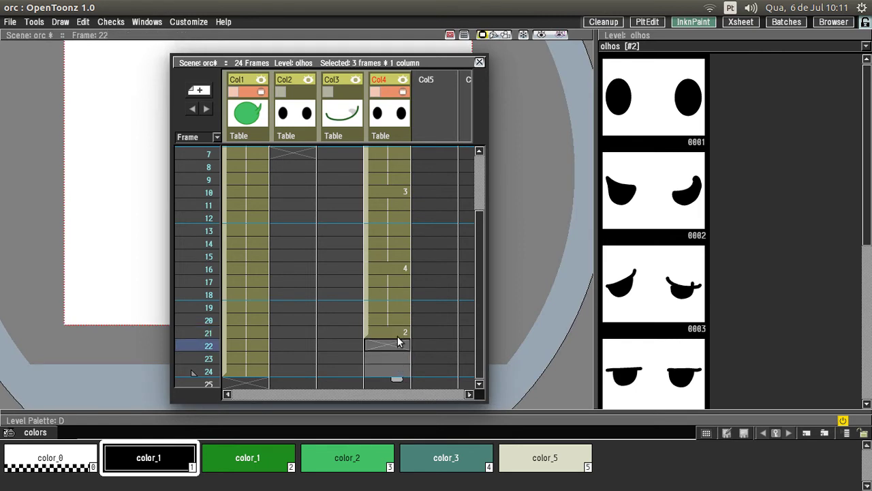
pyautogui.moveTo(397, 342); pyautogui.dragTo(399, 374)
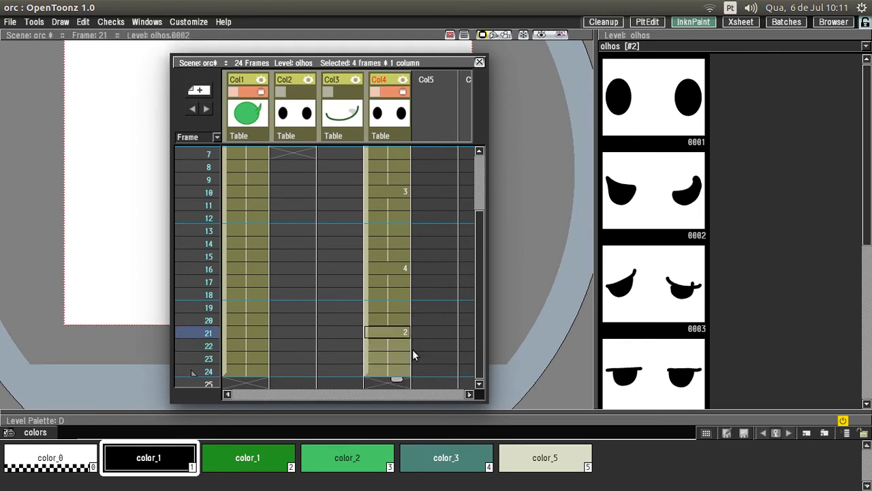
# Step: Make boca the current level and place its drawing 1 in Col5, held over frames 1 to 16
pyautogui.moveTo(480, 243); pyautogui.dragTo(477, 179)
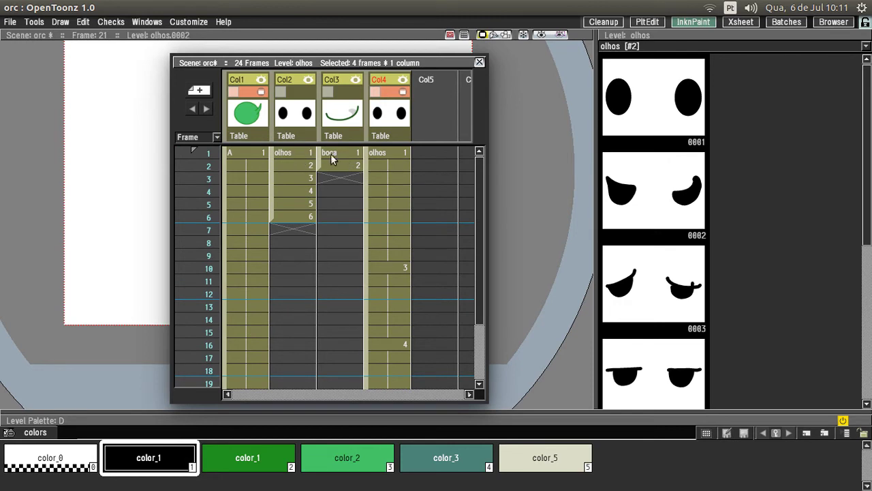
pyautogui.click(349, 153)
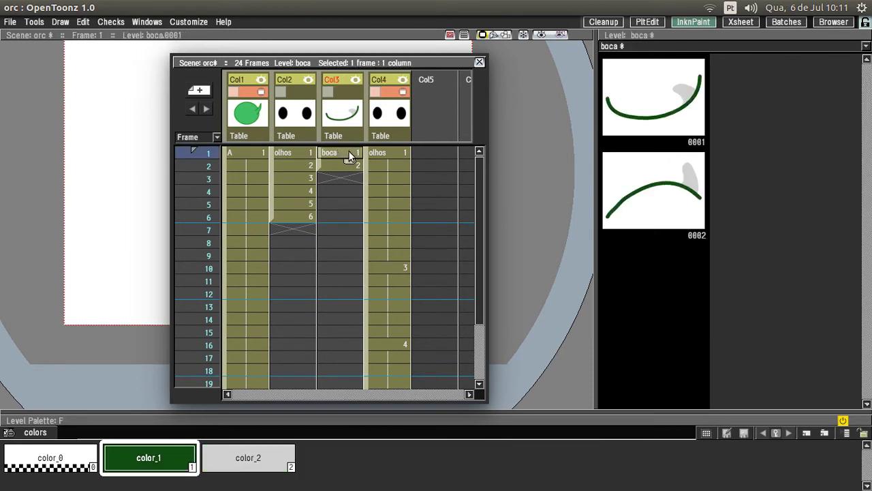
pyautogui.click(654, 46)
pyautogui.click(653, 59)
pyautogui.click(653, 47)
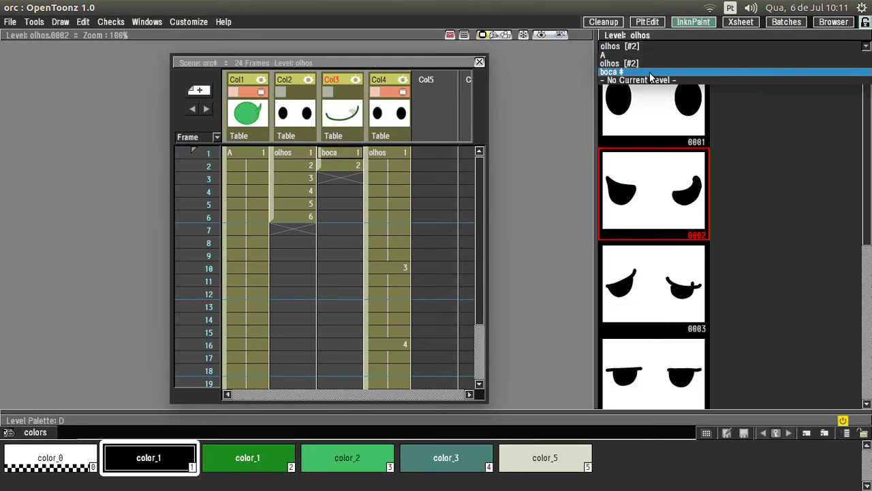
pyautogui.click(651, 72)
pyautogui.scroll(-1, 478, 225)
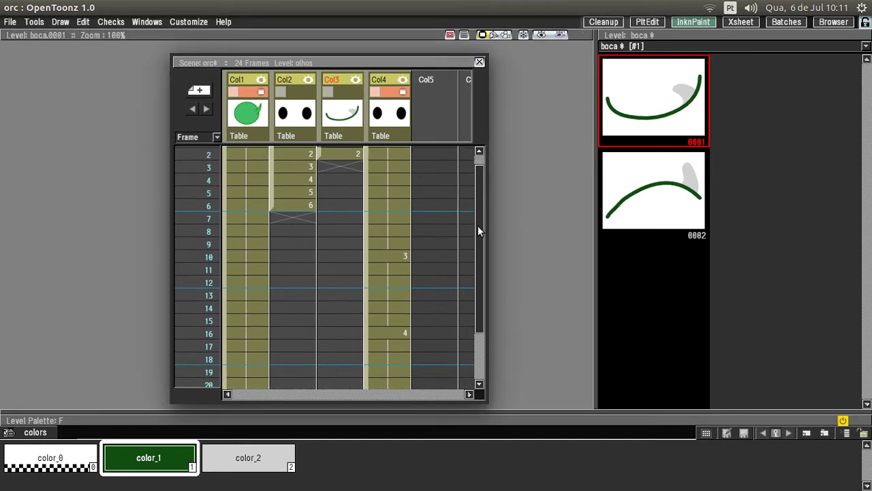
pyautogui.scroll(1, 478, 218)
pyautogui.moveTo(654, 138); pyautogui.dragTo(423, 321)
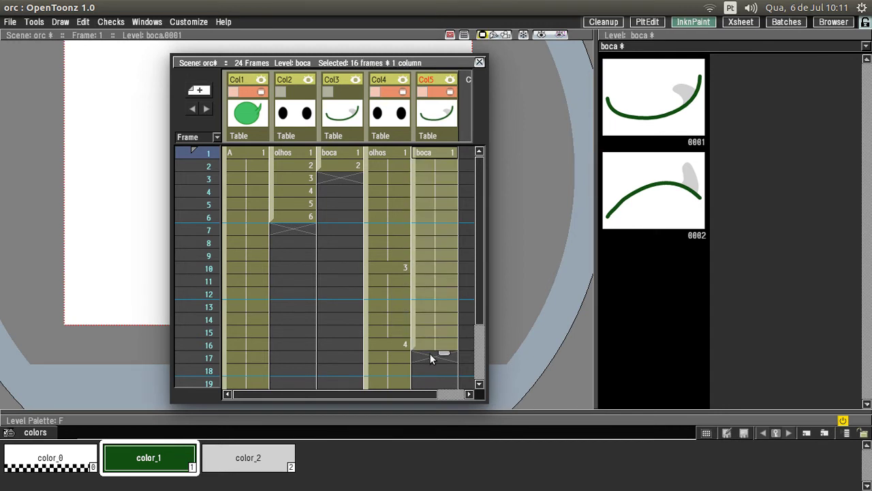
# Step: Add boca drawing 2 to Col5 at frame 17 and hold it through frame 24
pyautogui.scroll(-3, 477, 320)
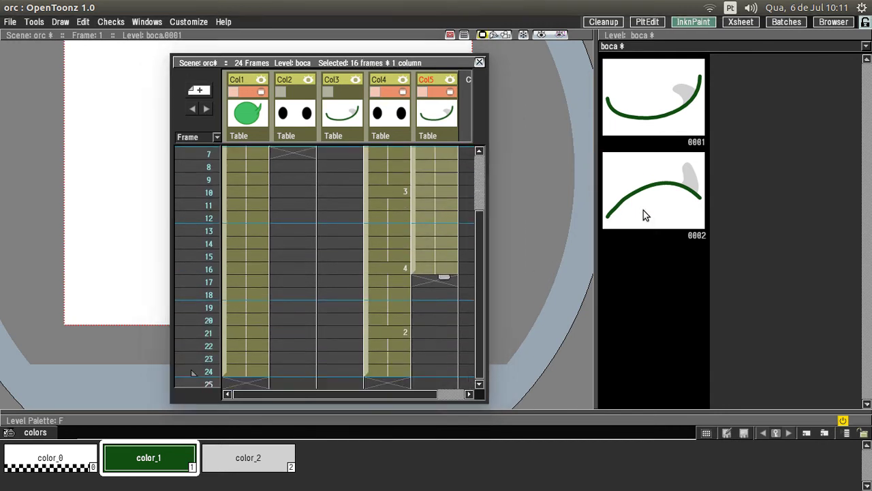
pyautogui.click(658, 212)
pyautogui.moveTo(658, 213); pyautogui.dragTo(444, 356)
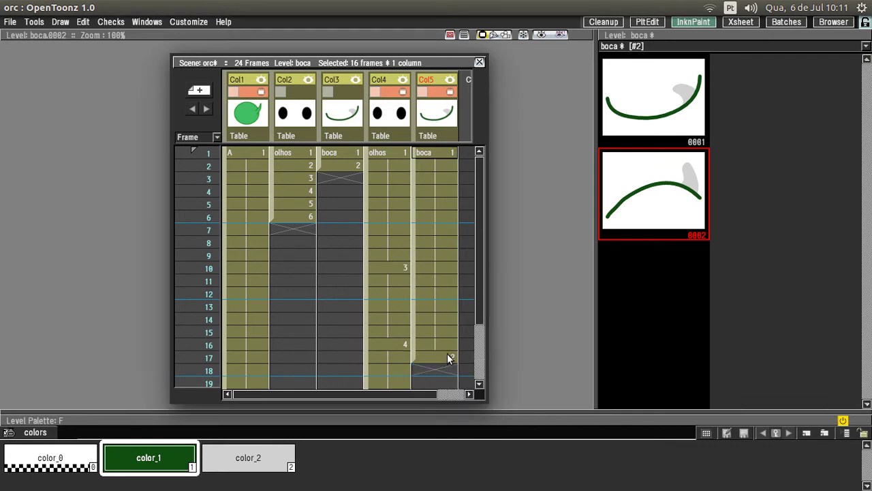
pyautogui.scroll(-3, 477, 310)
pyautogui.click(445, 284)
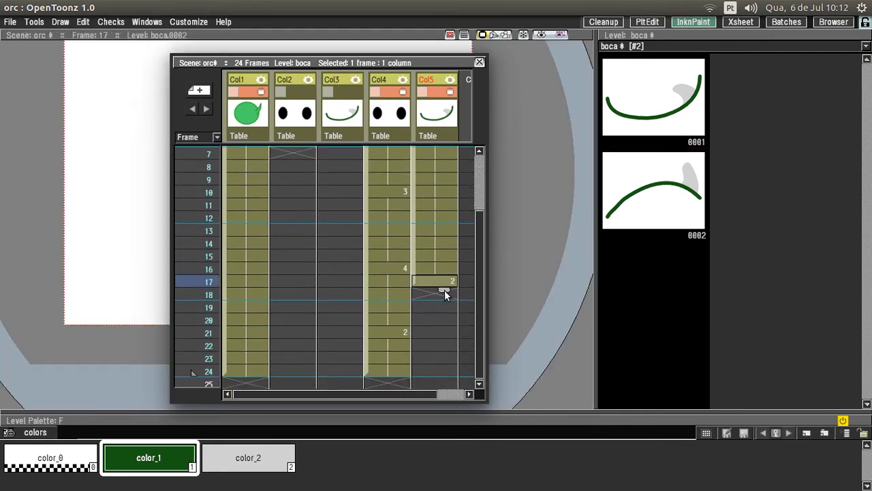
pyautogui.keyDown('shift'); pyautogui.click(444, 372); pyautogui.keyUp('shift')
pyautogui.scroll(3, 475, 273)
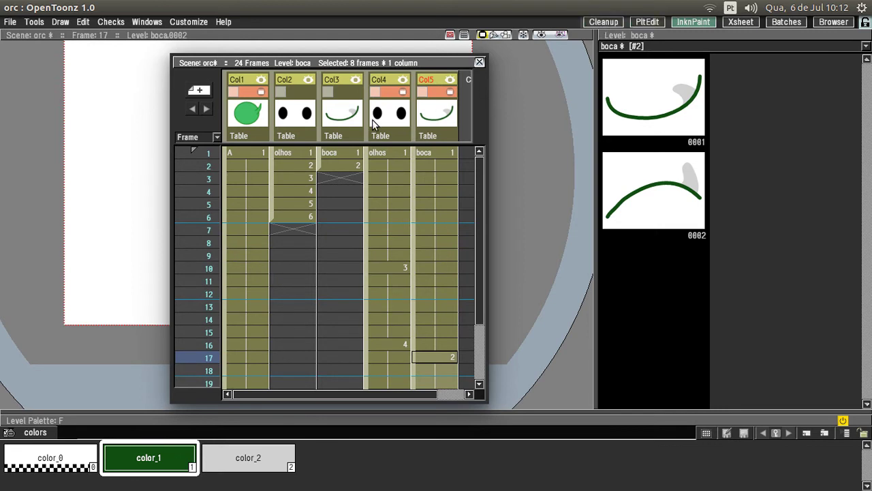
pyautogui.click(182, 22)
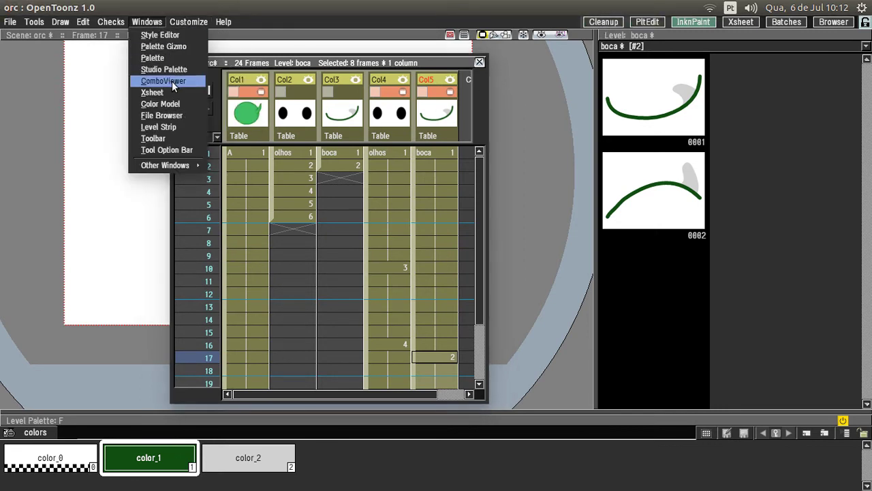
pyautogui.click(172, 82)
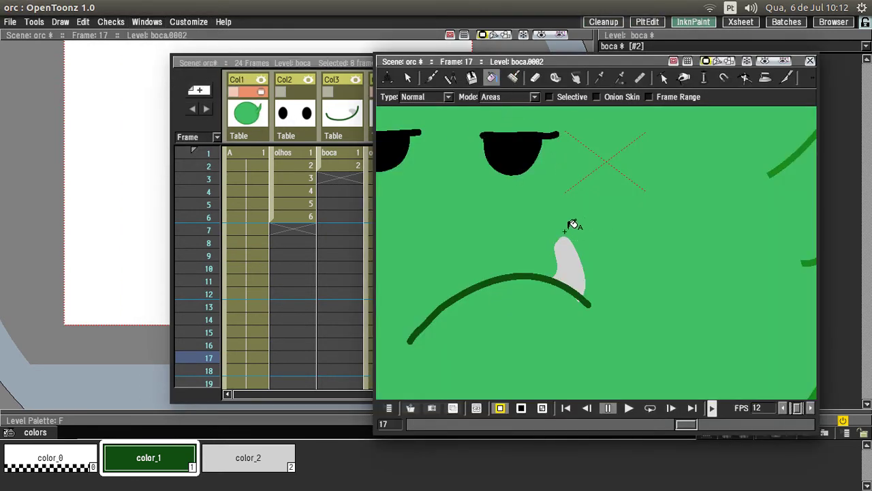
pyautogui.click(810, 61)
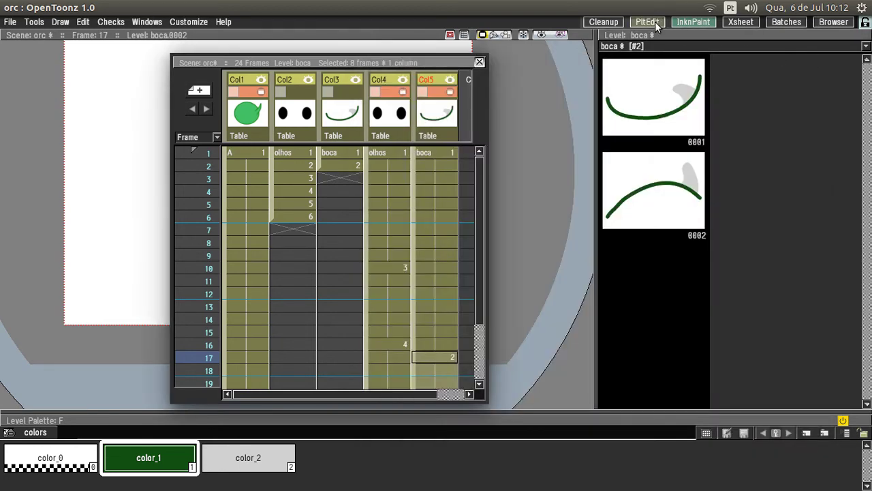
# Step: Move the Xsheet clear of the orc head and show the playback console in the viewer
pyautogui.moveTo(350, 63); pyautogui.dragTo(627, 82)
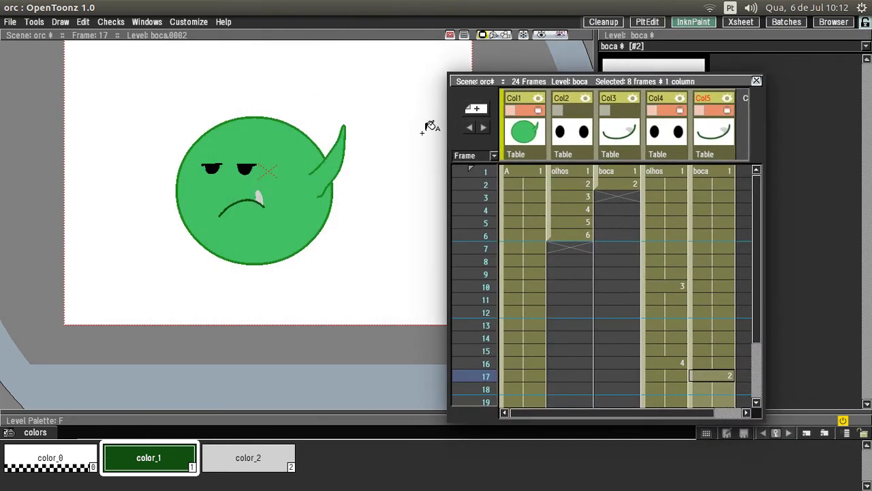
pyautogui.rightClick(358, 180)
pyautogui.moveTo(440, 311)
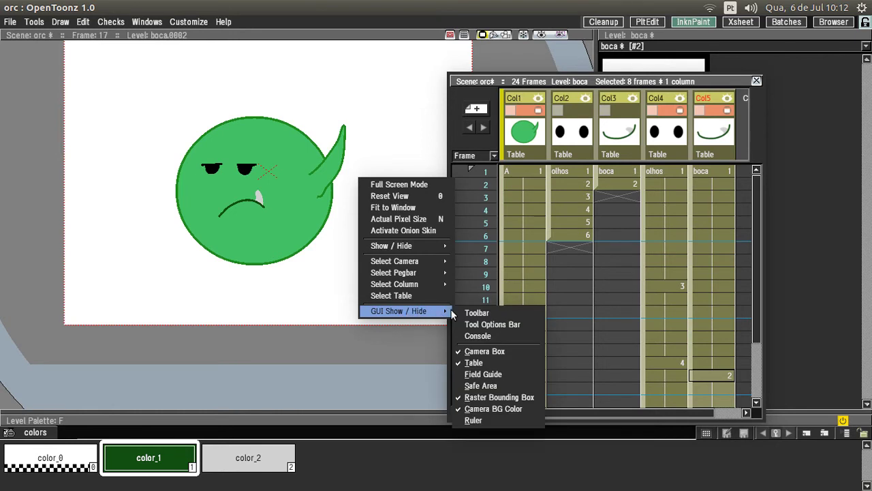
pyautogui.click(471, 337)
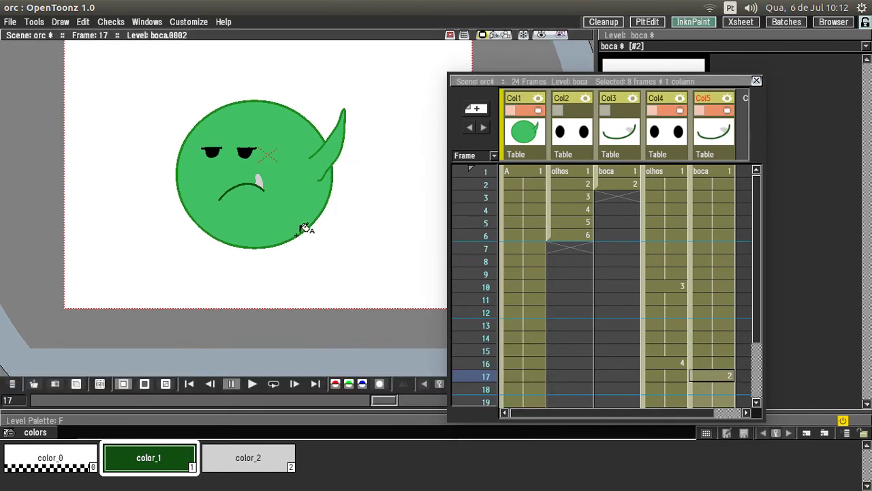
# Step: Play the animation in a loop to review the eye and mouth changes, and pause it
pyautogui.click(273, 384)
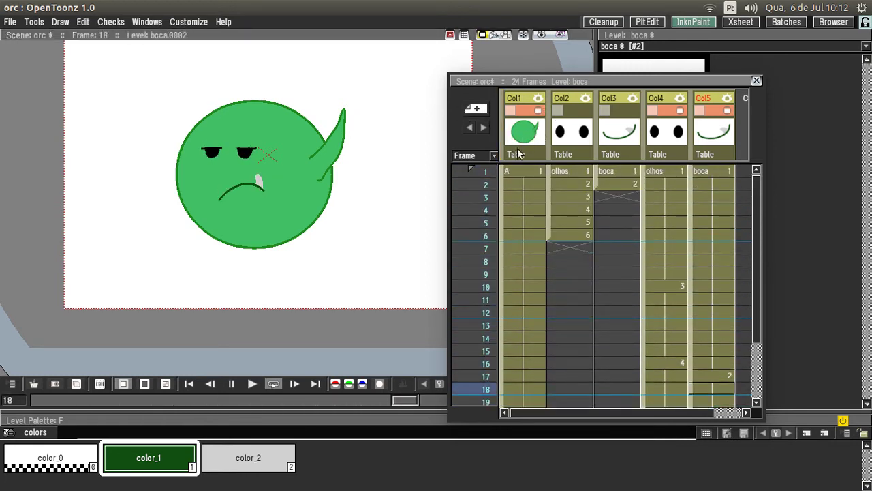
pyautogui.click(232, 383)
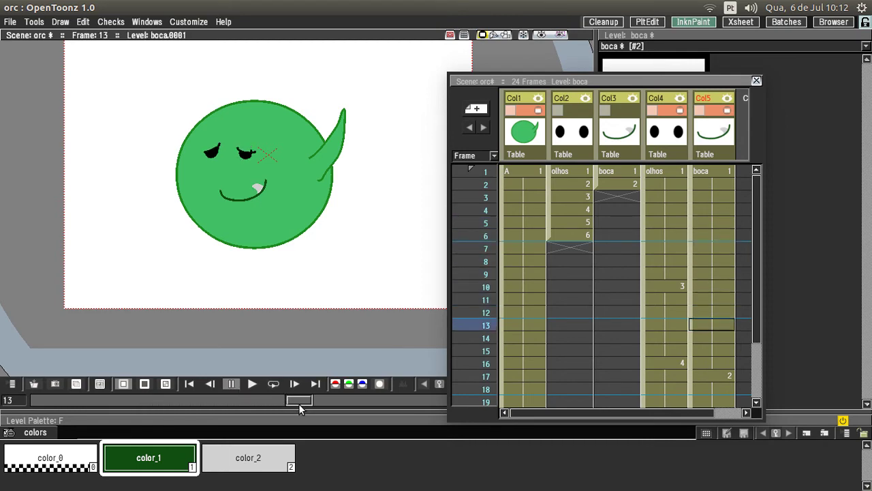
# Step: Return the animation to frame 1 and switch to the Xsheet room without the floating Xsheet window
pyautogui.moveTo(297, 401); pyautogui.dragTo(41, 404)
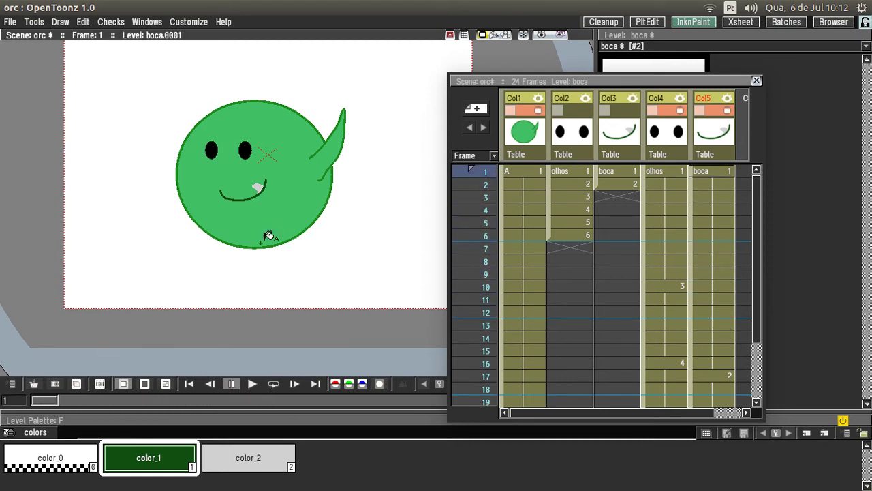
pyautogui.click(741, 22)
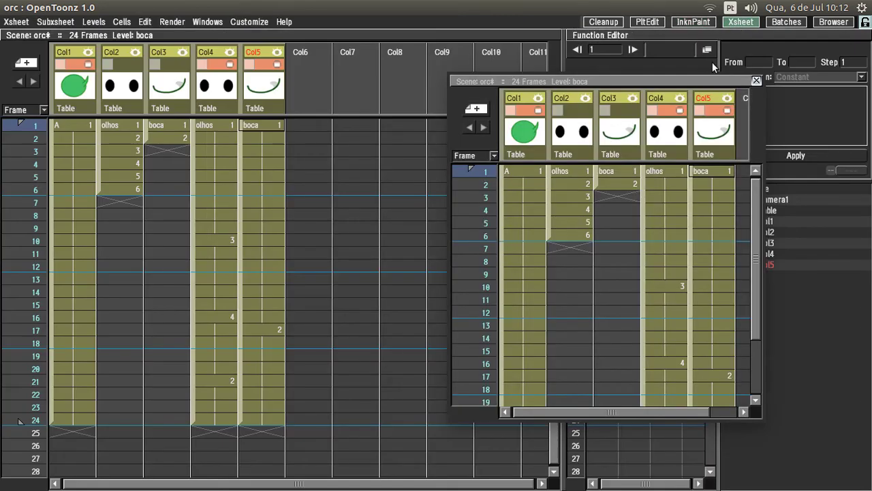
pyautogui.click(755, 81)
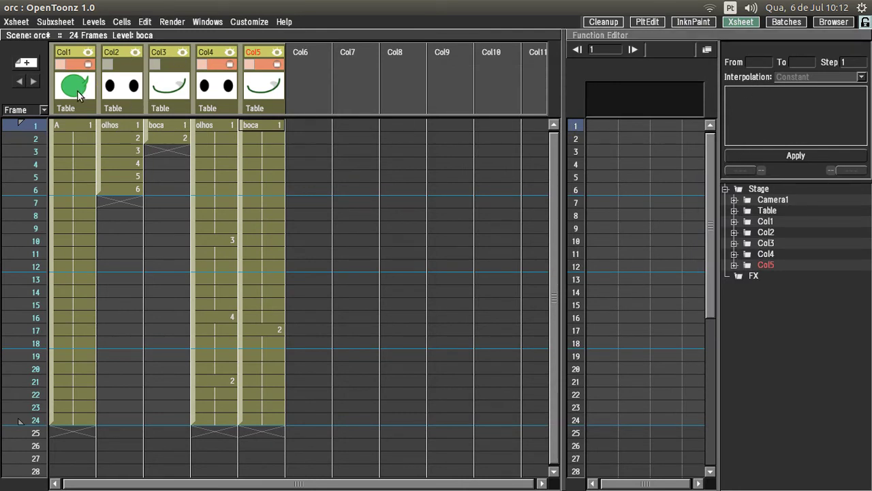
pyautogui.click(133, 94)
pyautogui.rightClick(122, 94)
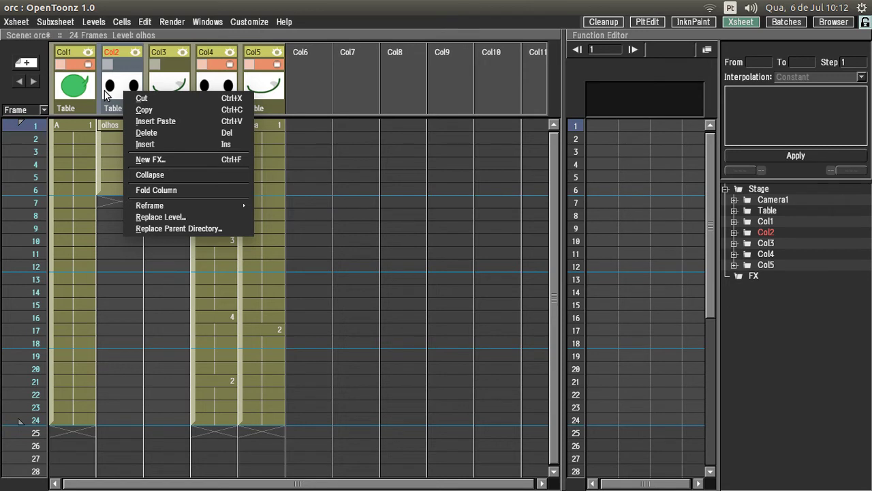
pyautogui.click(146, 175)
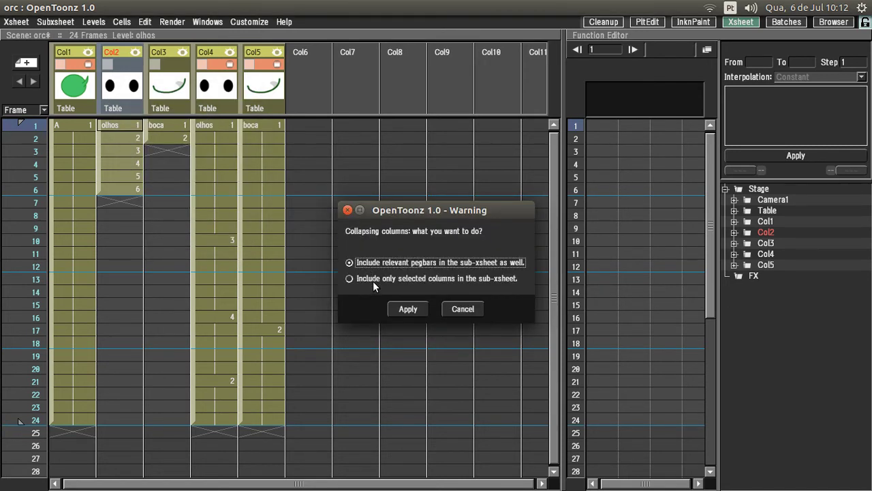
pyautogui.click(457, 310)
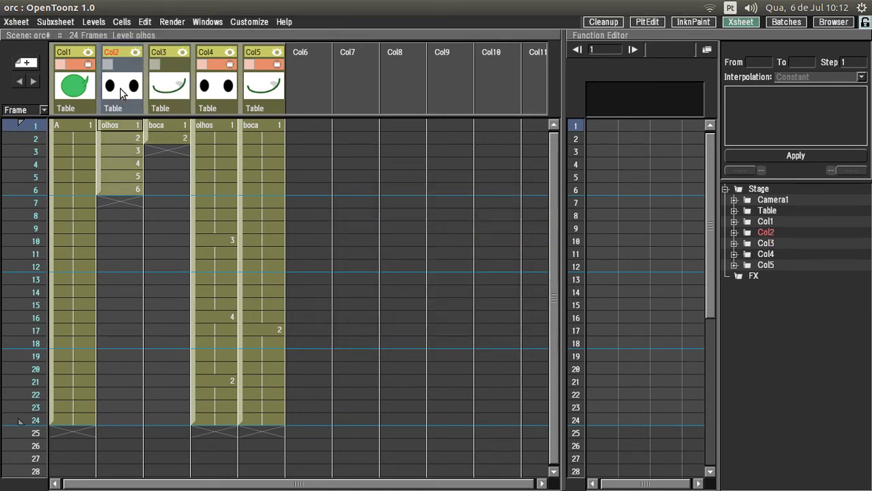
# Step: Collapse the olhos column Col2 alone into a sub-xsheet, including only selected columns
pyautogui.click(166, 95)
pyautogui.click(114, 93)
pyautogui.rightClick(120, 88)
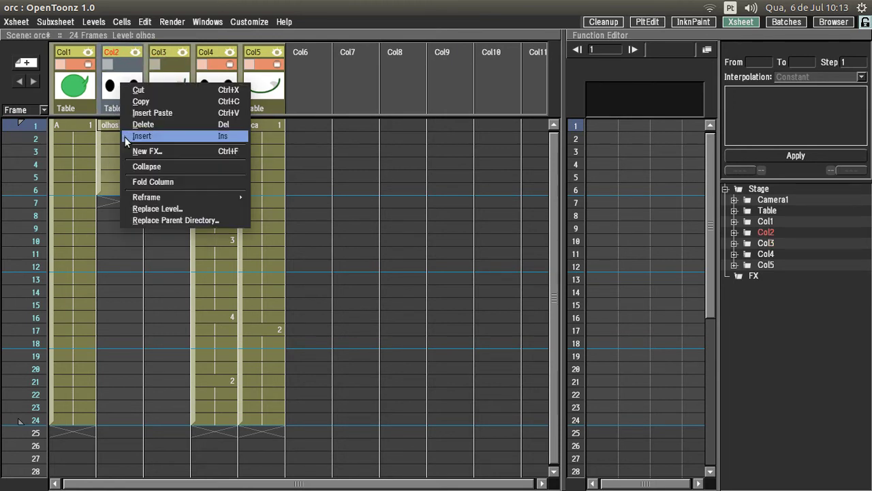
pyautogui.click(141, 166)
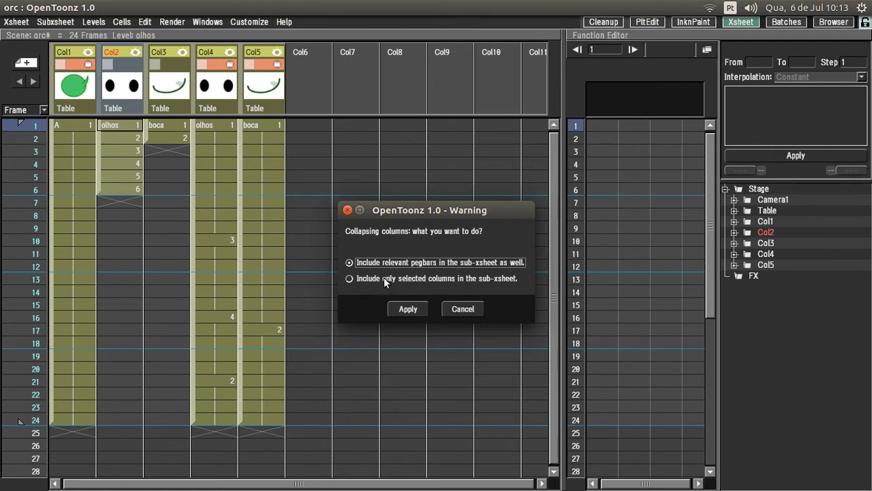
pyautogui.click(388, 278)
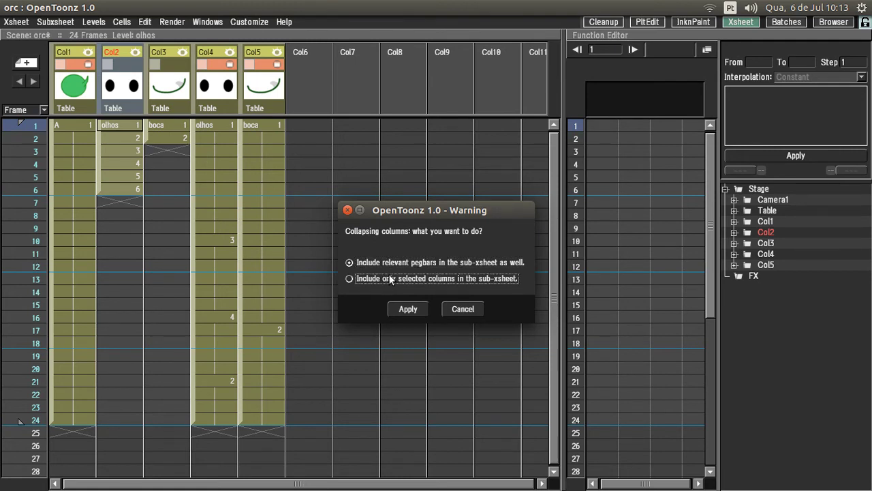
pyautogui.press('Escape')
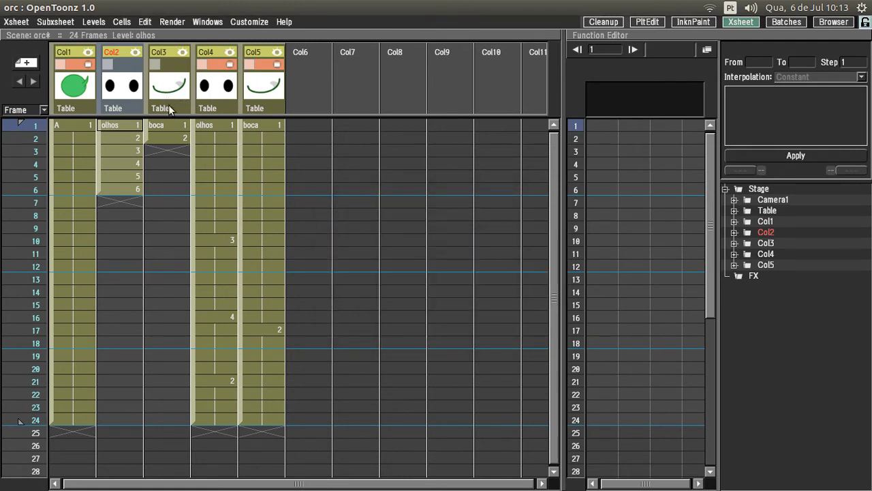
pyautogui.doubleClick(267, 4)
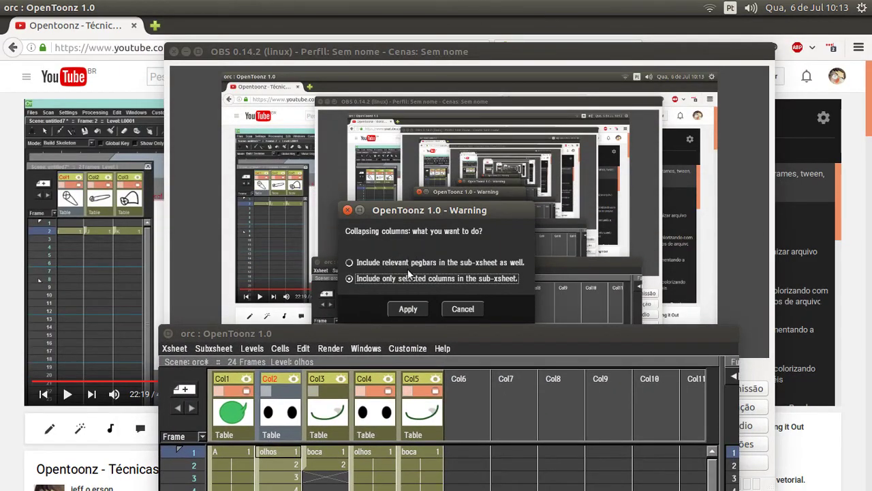
pyautogui.click(408, 308)
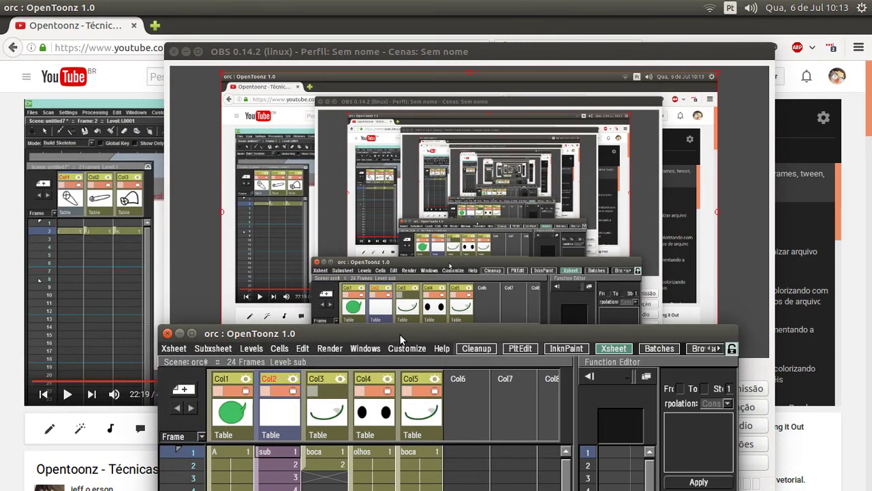
pyautogui.click(392, 318)
pyautogui.moveTo(7, 407)
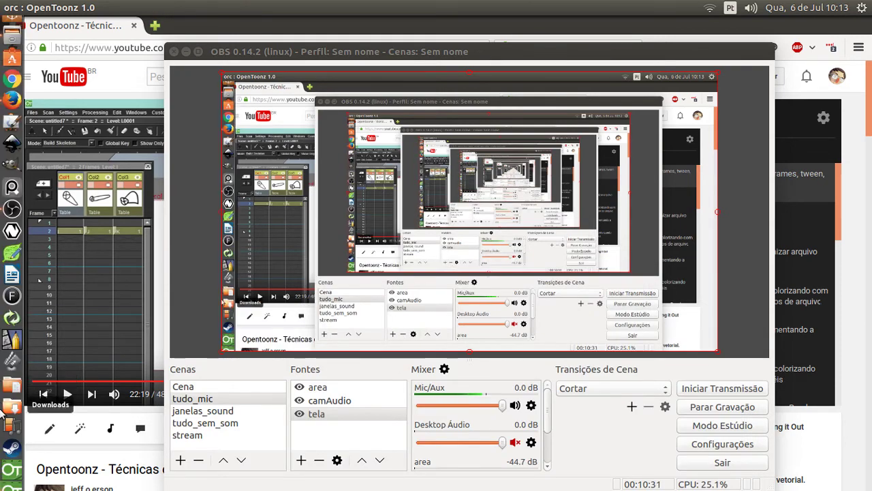
pyautogui.click(12, 469)
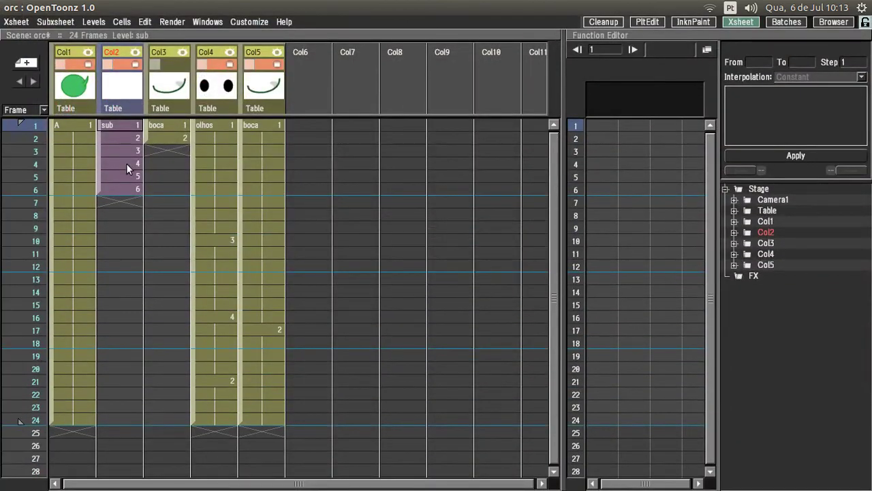
# Step: Open the sub-xsheet in Col2 to view its olhos cells, and return to the main Xsheet
pyautogui.rightClick(116, 95)
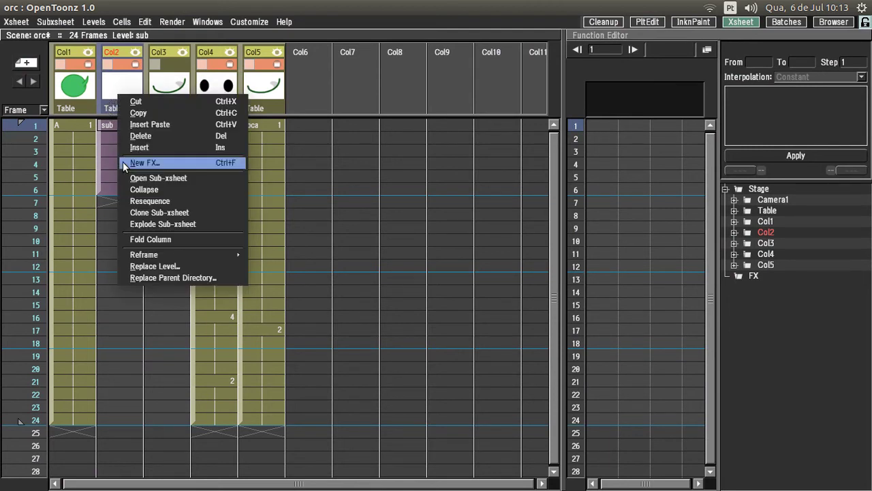
pyautogui.click(146, 178)
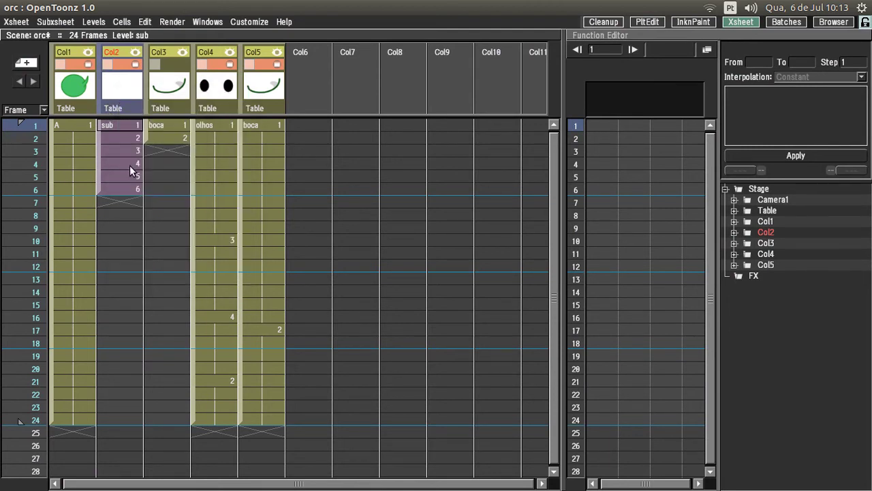
pyautogui.rightClick(123, 88)
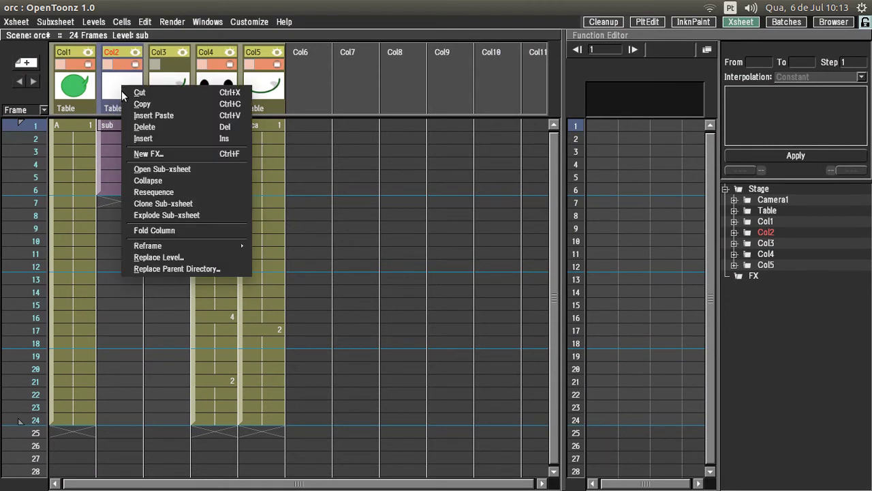
pyautogui.click(151, 170)
pyautogui.click(88, 126)
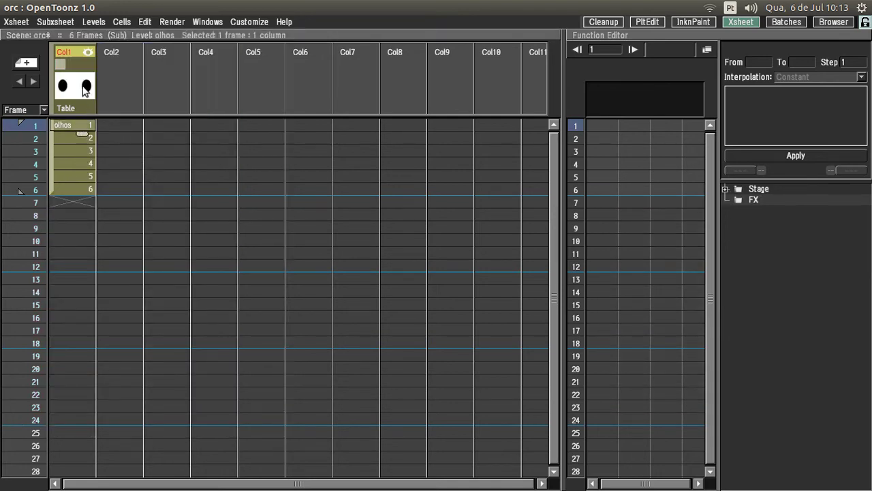
pyautogui.rightClick(83, 91)
pyautogui.click(113, 171)
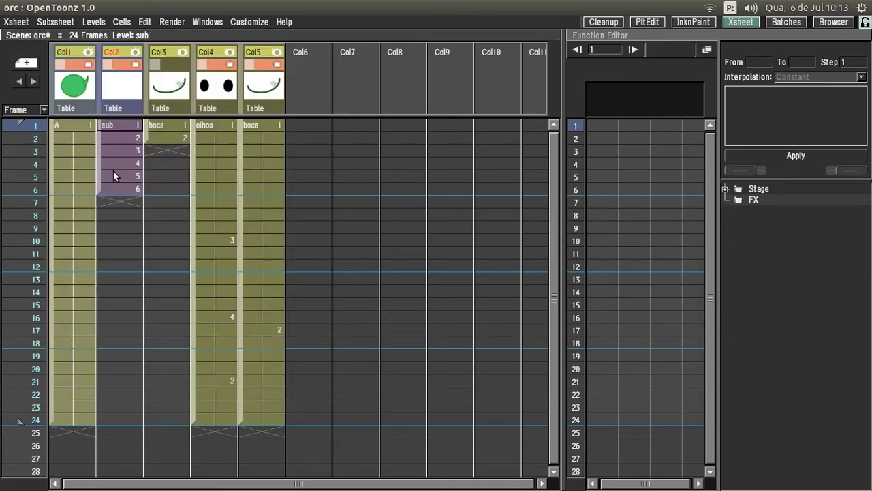
# Step: Undo the collapse of Col2 to restore the olhos column
pyautogui.click(168, 106)
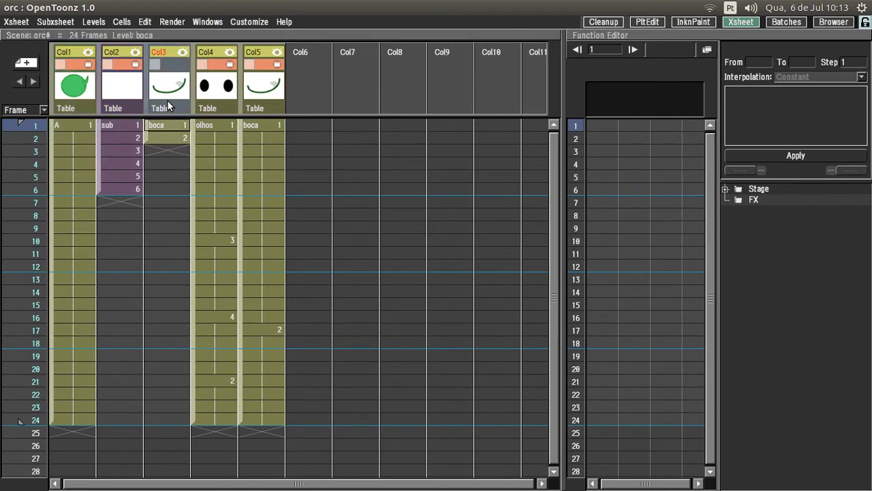
pyautogui.click(72, 87)
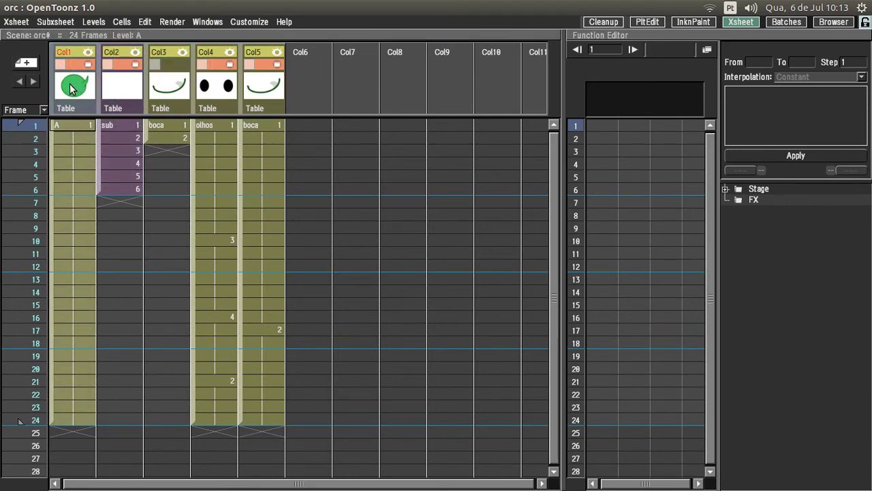
pyautogui.click(171, 97)
pyautogui.hotkey('ctrl', 'z')
pyautogui.hotkey('ctrl', 'z')
pyautogui.hotkey('ctrl', 'z')
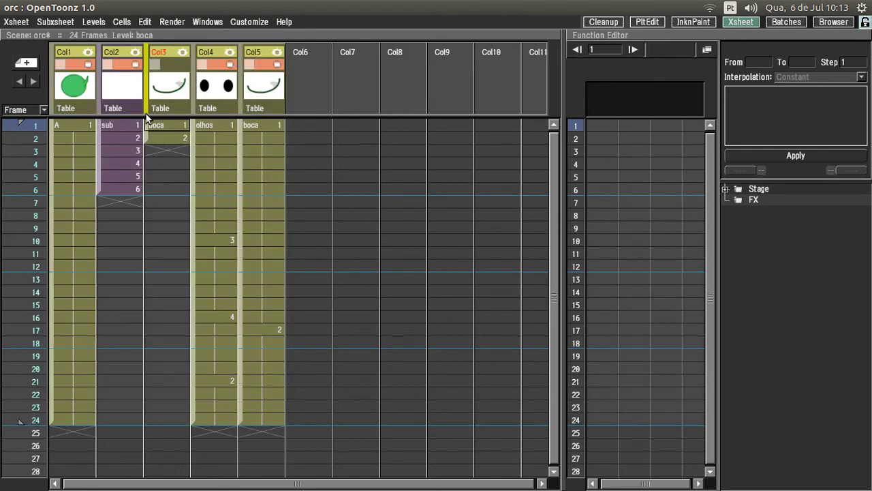
# Step: Turn on camera stand visibility for Col2 (olhos) and Col3 (boca)
pyautogui.click(119, 102)
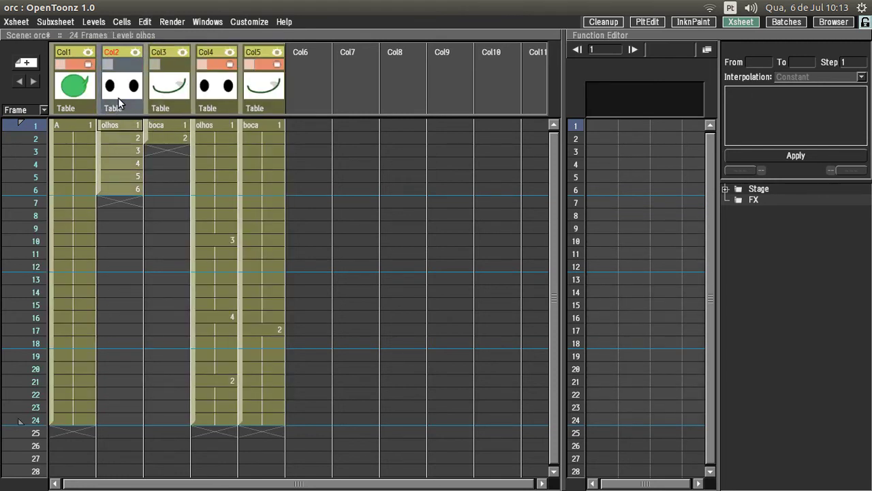
pyautogui.click(226, 100)
pyautogui.click(157, 102)
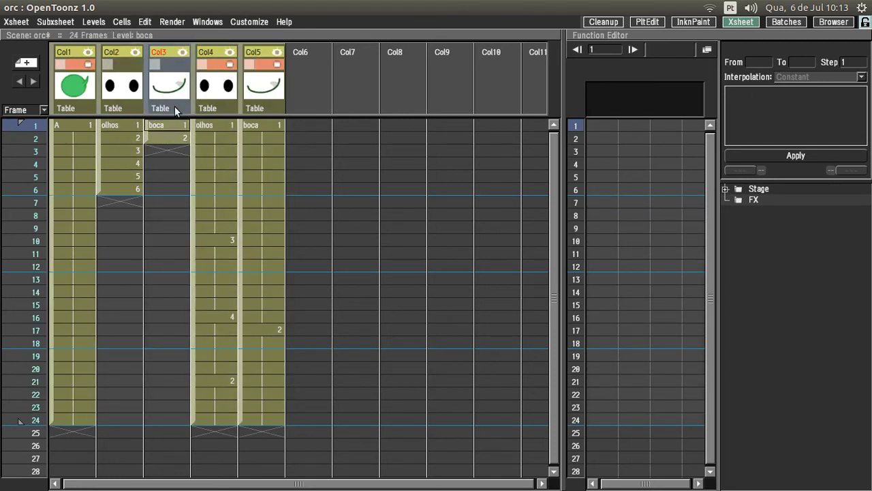
pyautogui.click(77, 92)
pyautogui.click(134, 75)
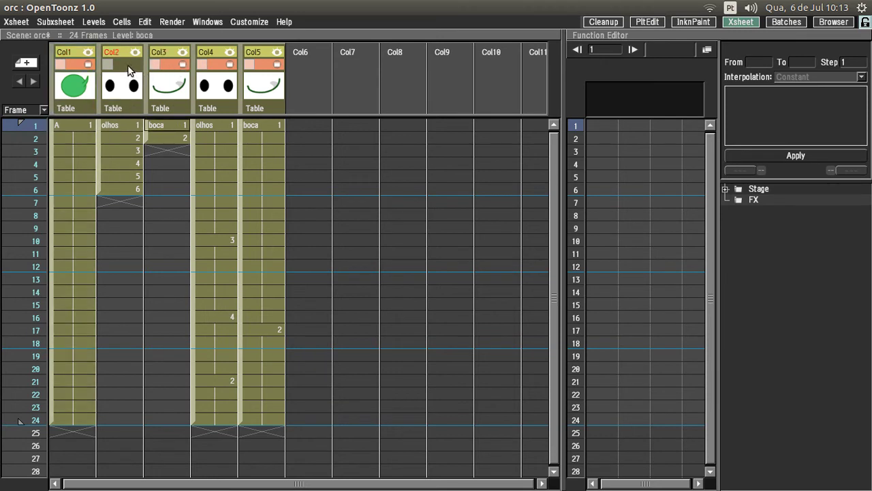
pyautogui.click(176, 100)
pyautogui.click(81, 109)
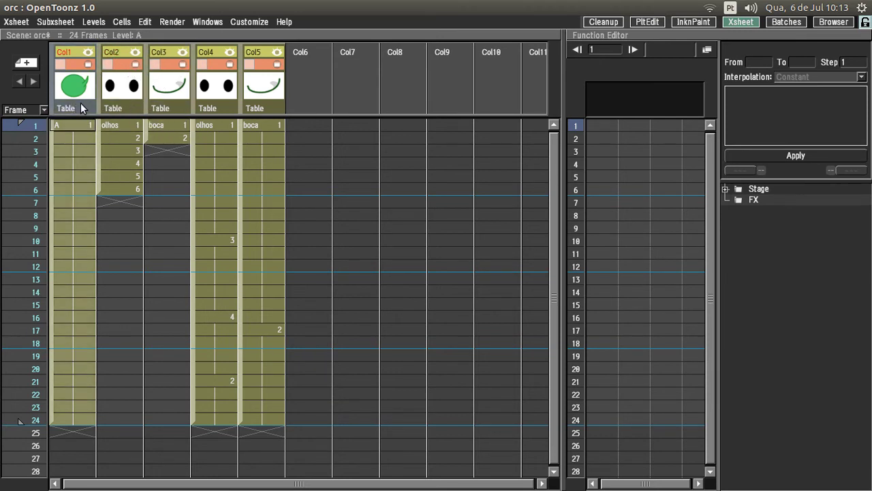
# Step: Collapse Col2 and Col3 together into one sub-xsheet, including only selected columns
pyautogui.click(163, 108)
pyautogui.click(126, 107)
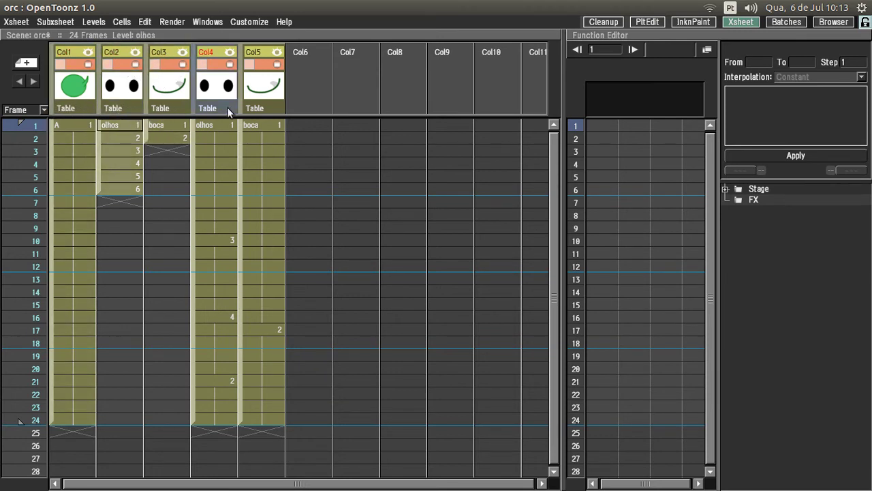
pyautogui.click(227, 107)
pyautogui.click(125, 108)
pyautogui.click(211, 108)
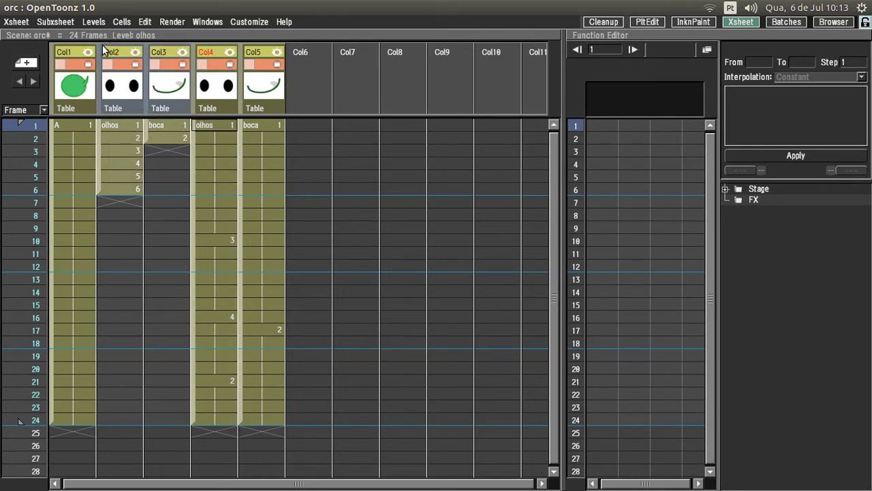
pyautogui.rightClick(128, 103)
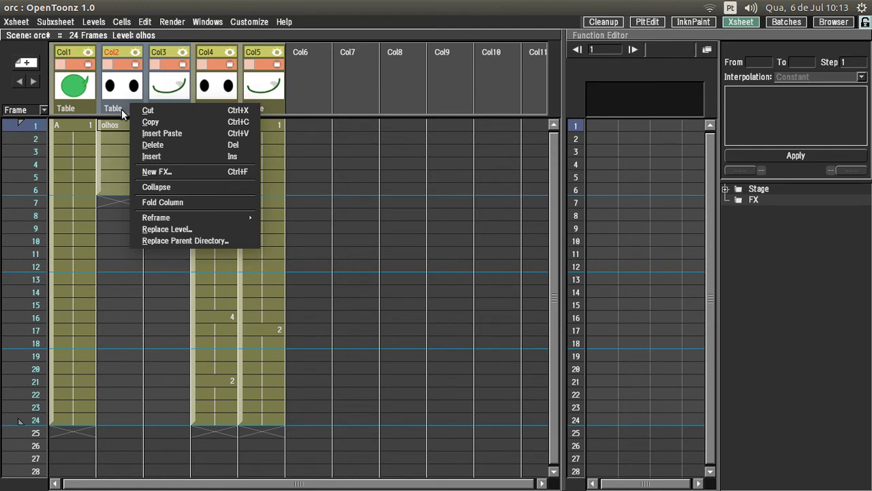
pyautogui.click(154, 188)
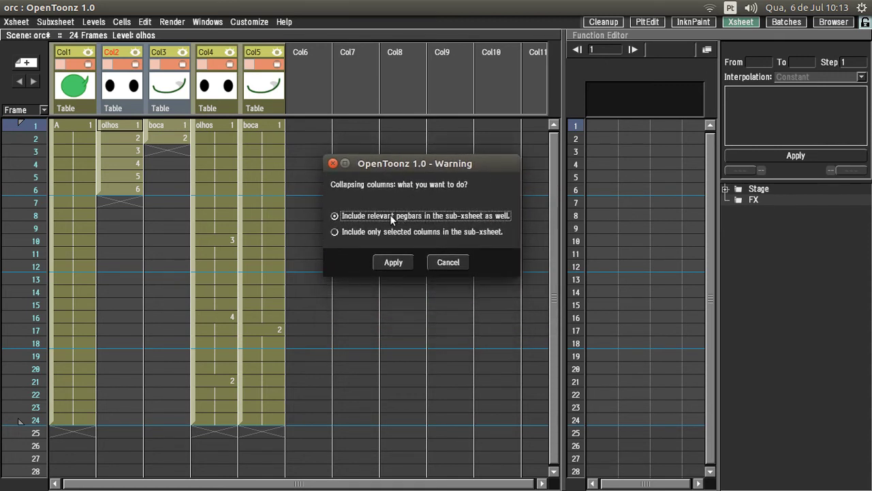
pyautogui.click(334, 232)
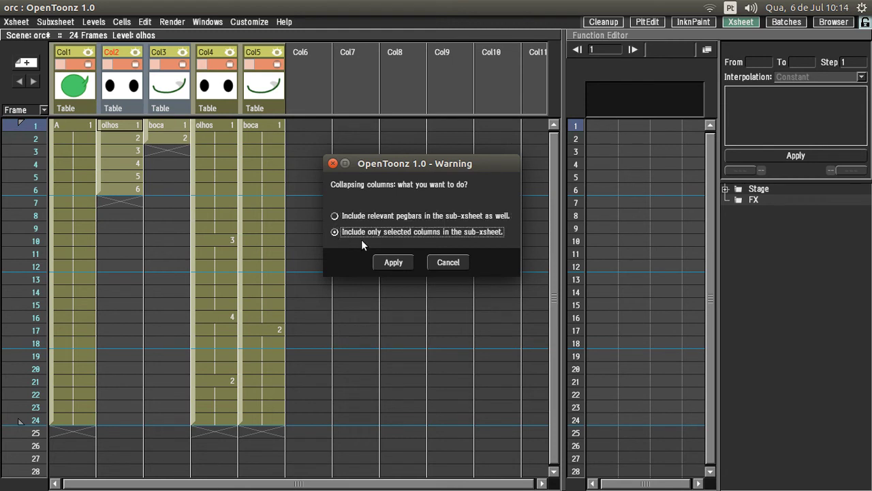
pyautogui.click(391, 263)
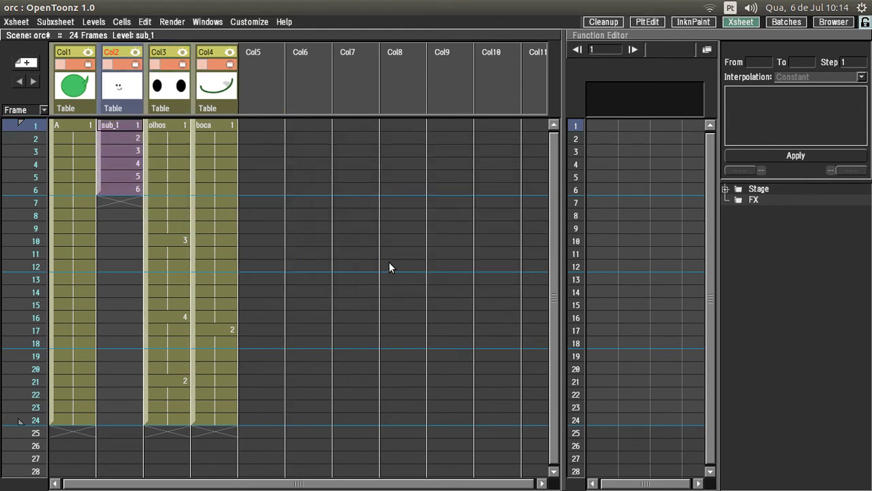
# Step: Hide the sub_1 column and move it to Col7, returning to the InknPaint room
pyautogui.click(135, 54)
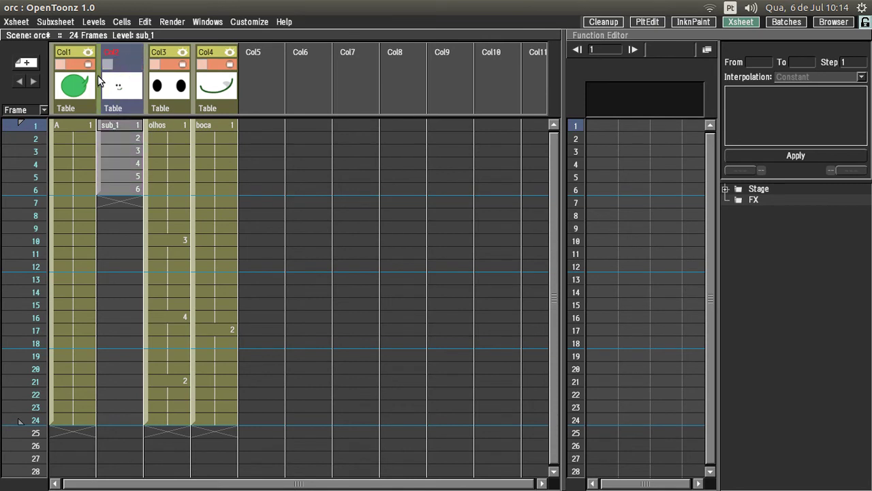
pyautogui.moveTo(99, 75); pyautogui.dragTo(368, 87)
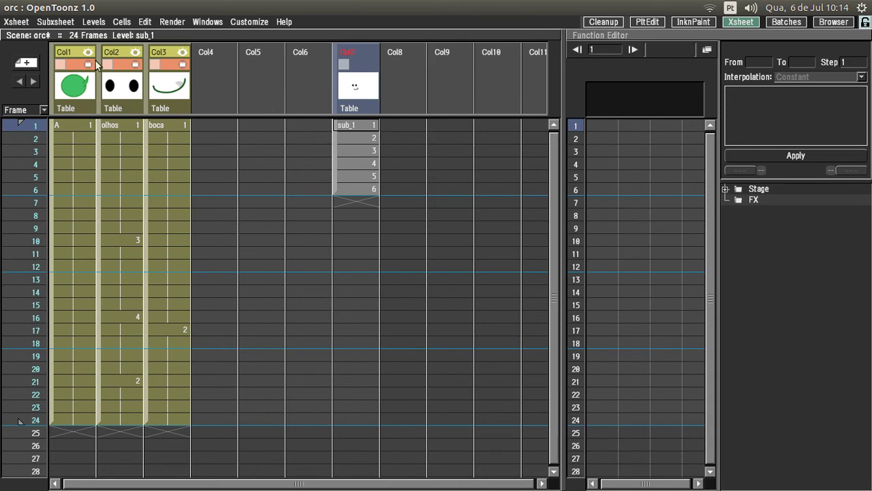
pyautogui.click(678, 22)
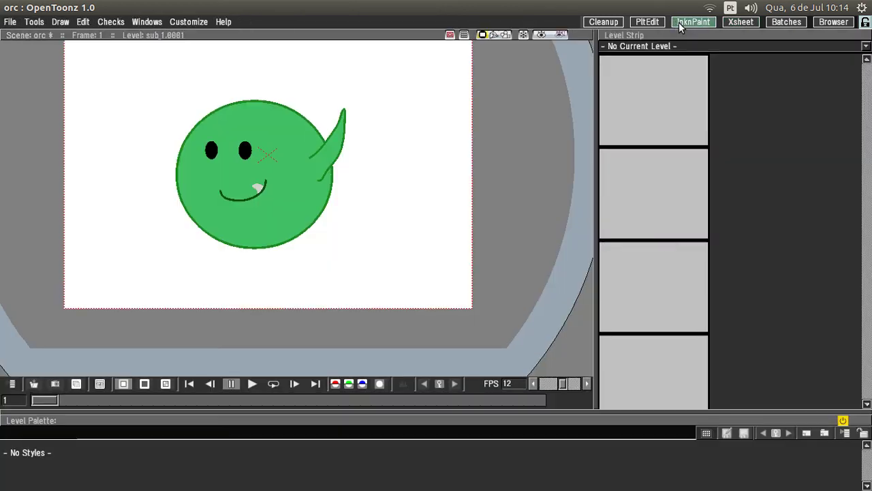
# Step: Save all levels and the orc scene with Save All
pyautogui.click(10, 22)
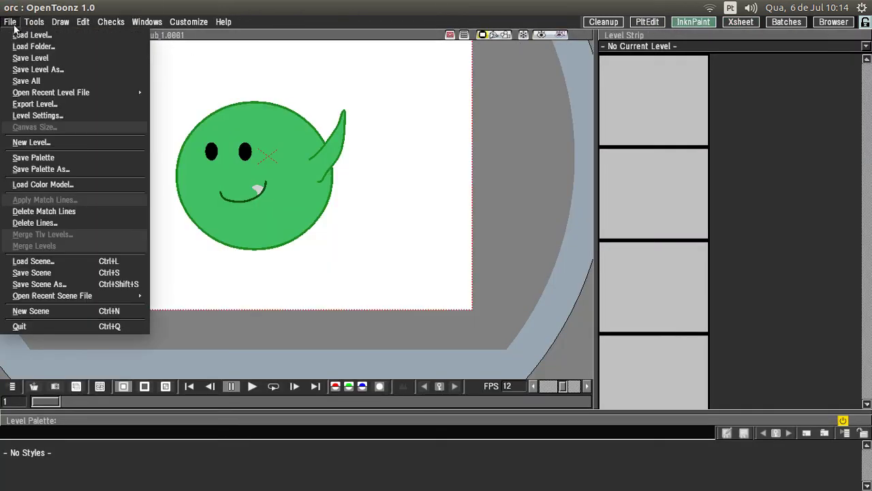
pyautogui.click(40, 58)
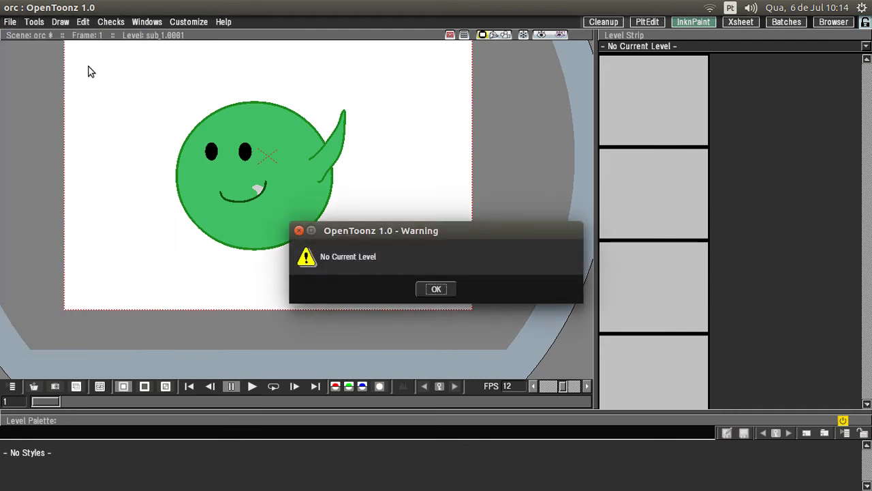
pyautogui.click(424, 290)
pyautogui.click(11, 22)
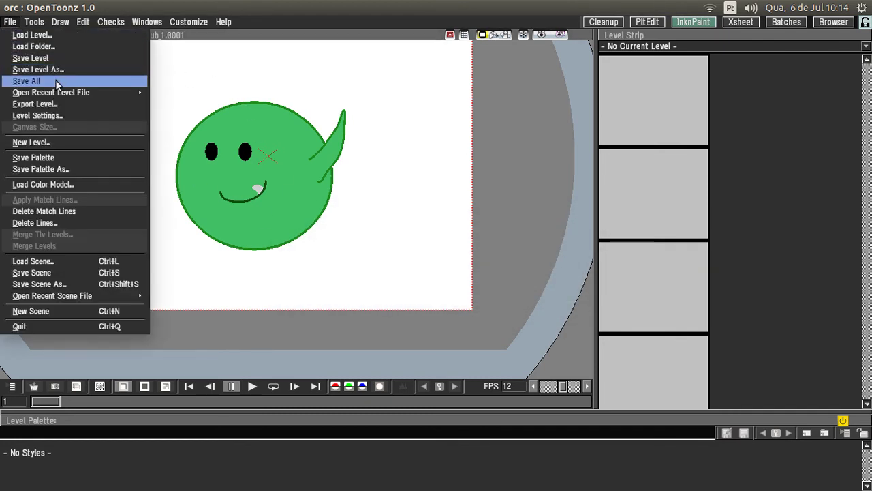
pyautogui.click(57, 82)
# Step: Show the drawings of the olhos level and then the boca level in the level strip
pyautogui.click(657, 46)
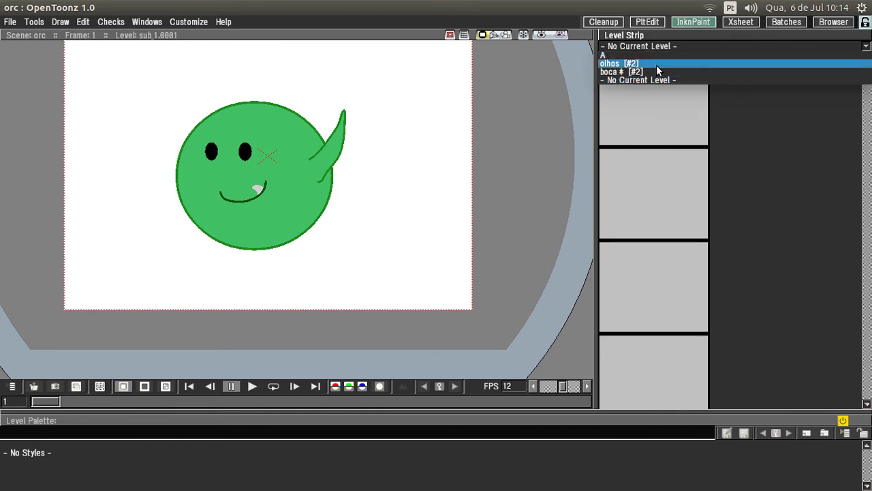
pyautogui.click(656, 64)
pyautogui.click(654, 44)
pyautogui.click(655, 71)
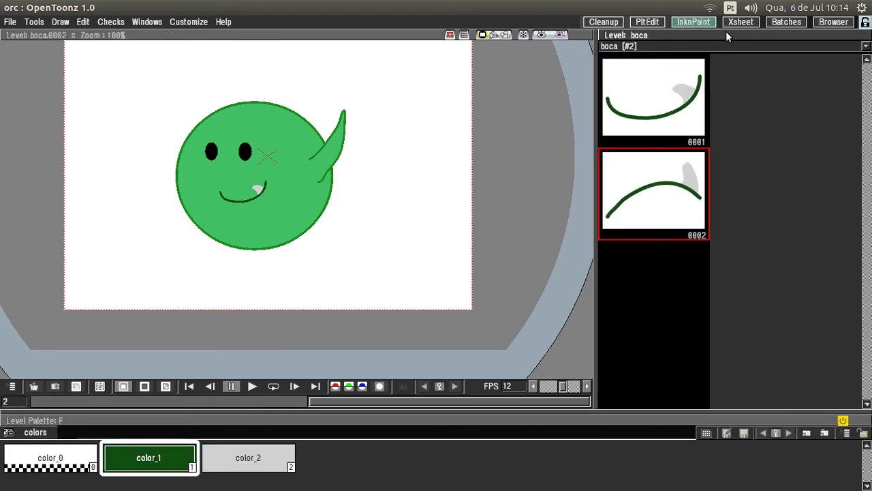
# Step: Switch to the PltEdit room and turn on the camera stand visibility of the sub_1 column (Col7)
pyautogui.click(645, 22)
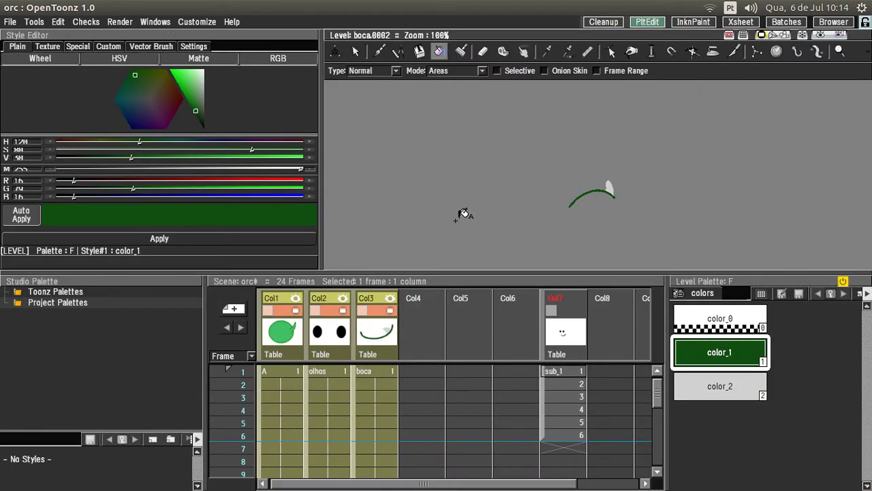
pyautogui.click(560, 382)
pyautogui.click(579, 311)
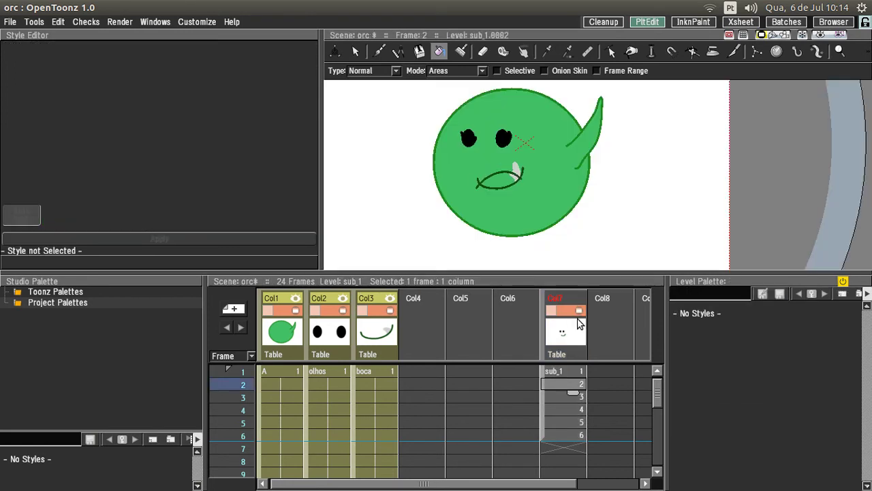
pyautogui.click(565, 373)
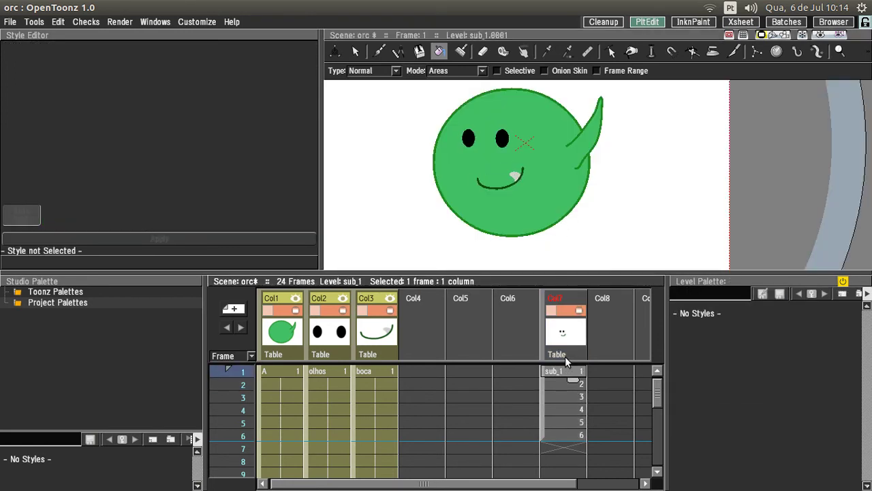
# Step: Open the sub-xsheet in Col7, check its olhos and boca columns, and close it to return to the main xsheet
pyautogui.rightClick(563, 376)
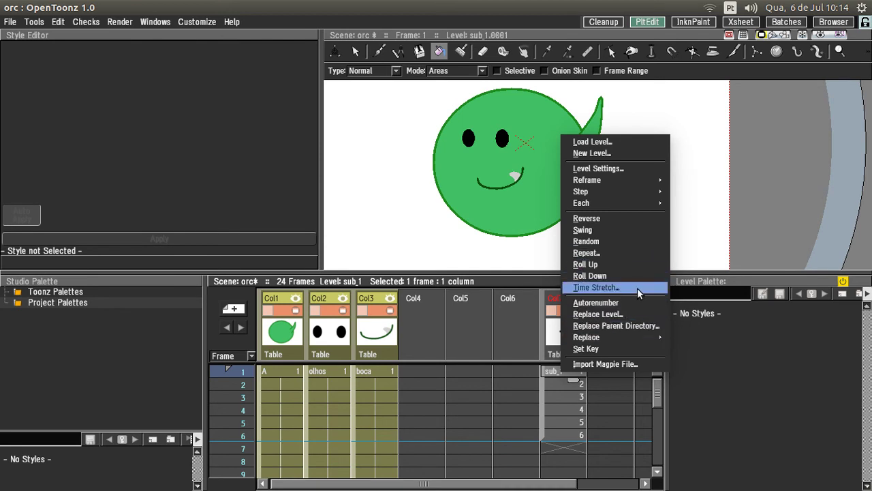
pyautogui.click(576, 394)
pyautogui.click(569, 339)
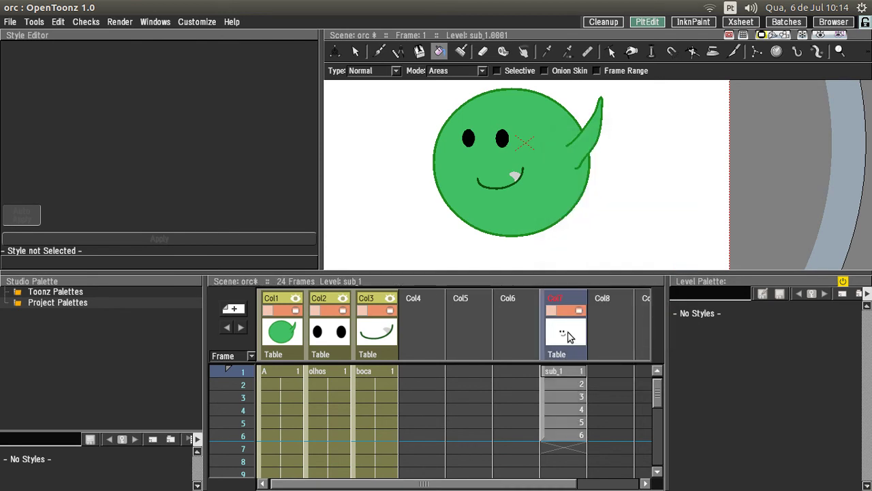
pyautogui.rightClick(569, 339)
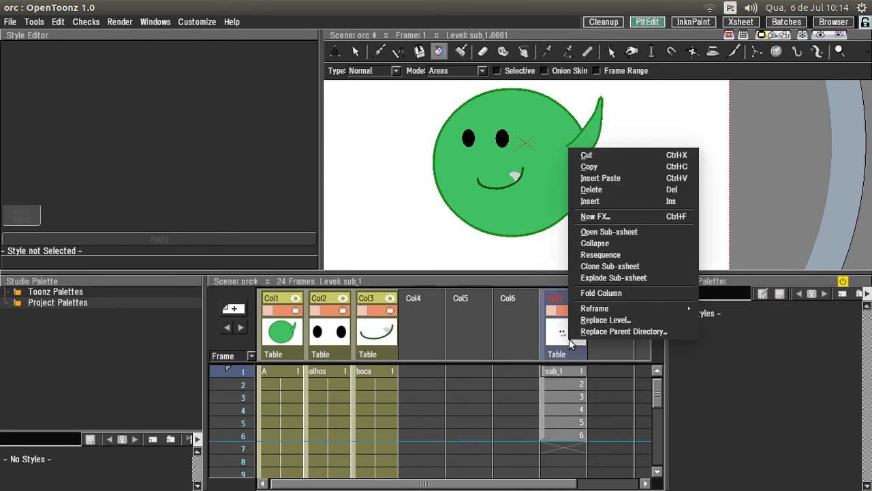
pyautogui.click(648, 233)
pyautogui.click(325, 346)
pyautogui.click(294, 346)
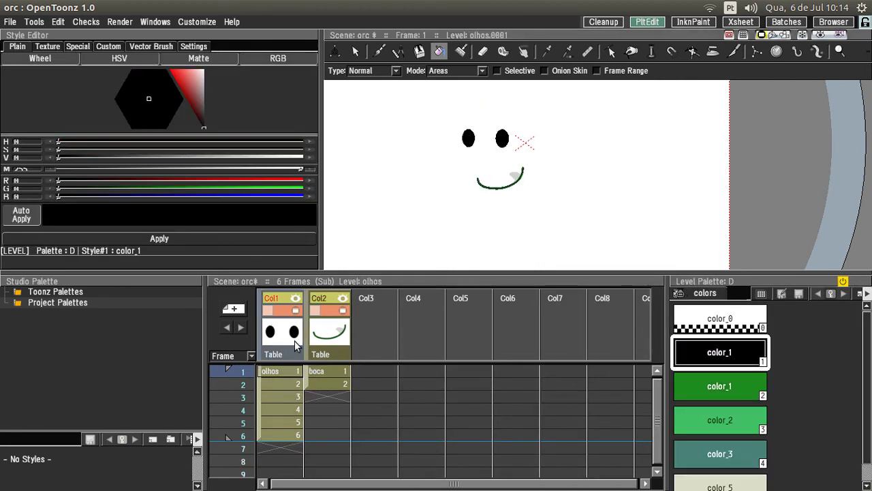
pyautogui.click(327, 347)
pyautogui.click(294, 334)
pyautogui.rightClick(294, 331)
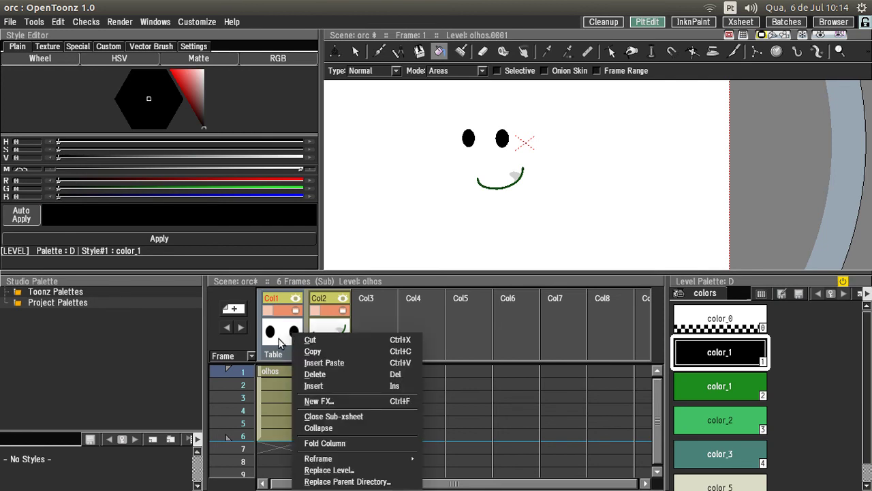
pyautogui.click(315, 417)
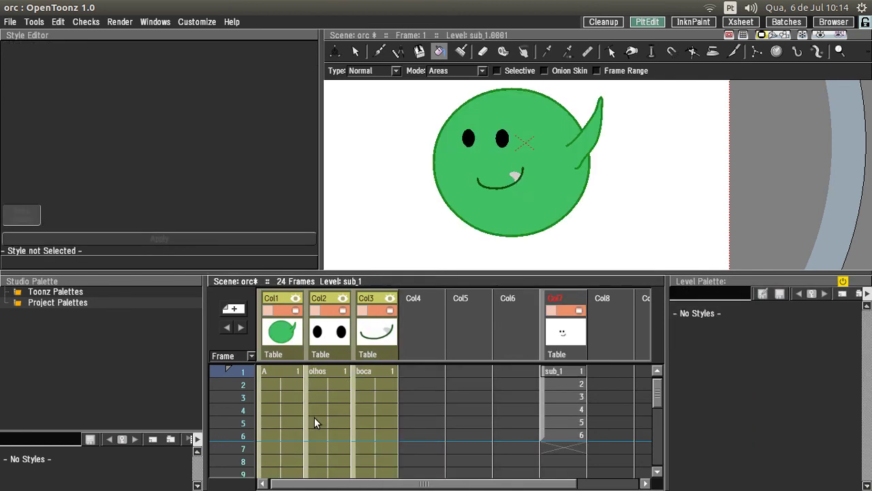
# Step: Try to use the Brush on frames 4 and 1 of the sub_1 column
pyautogui.click(553, 409)
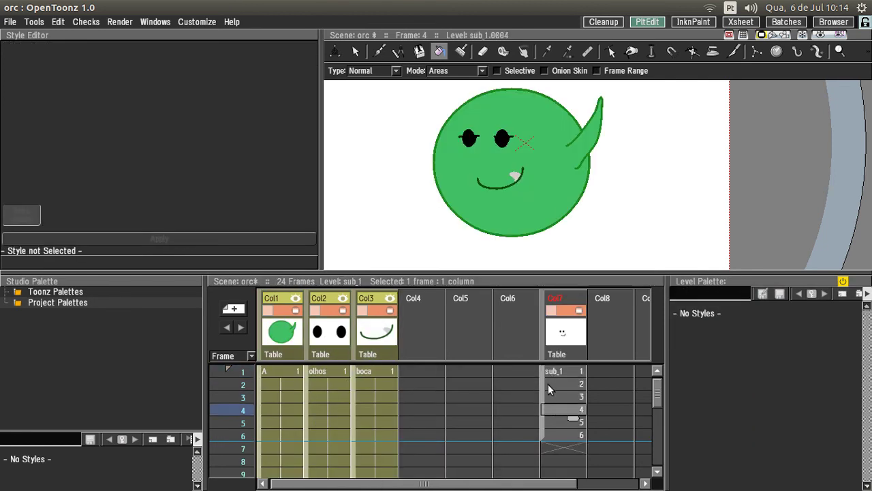
pyautogui.click(377, 53)
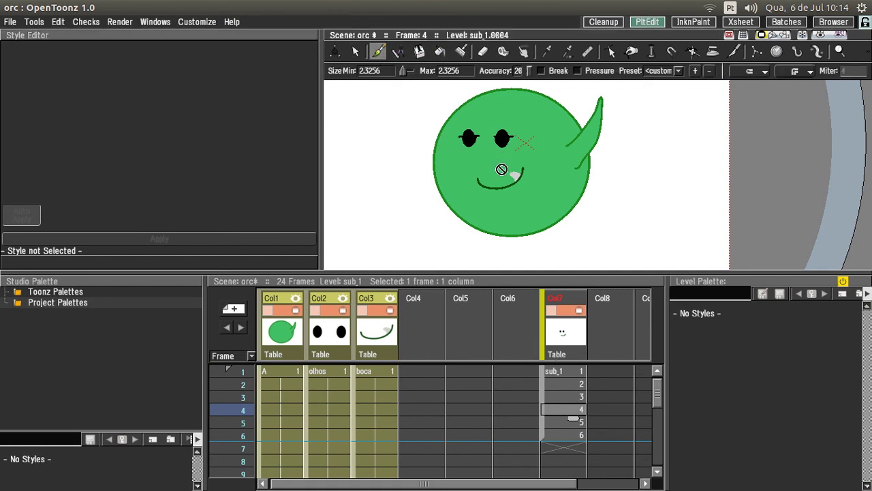
pyautogui.click(556, 372)
# Step: Turn on the preview visibility of the sub_1 column and turn off its camera stand visibility
pyautogui.click(576, 302)
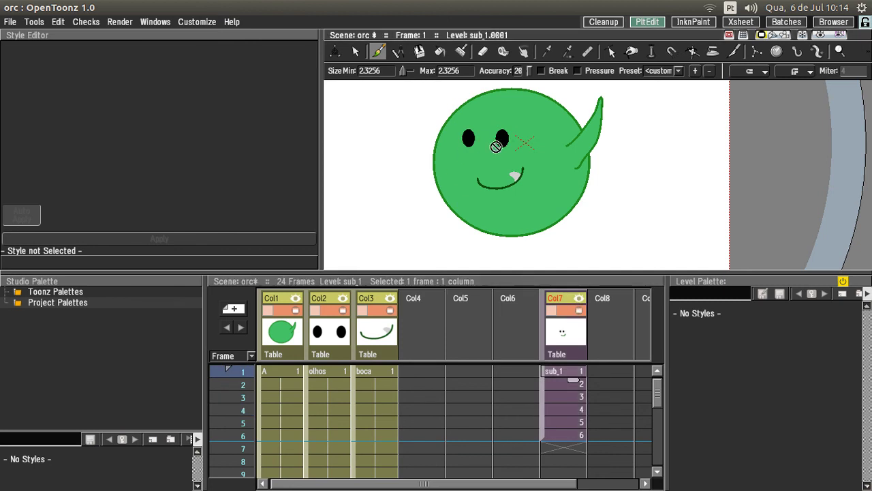
pyautogui.click(575, 313)
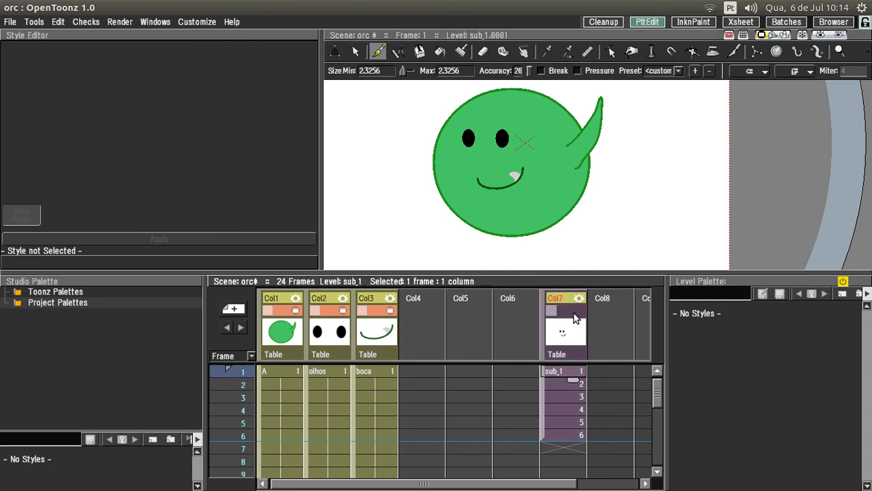
# Step: Toggle the preview visibility of the boca column off and back on
pyautogui.click(389, 317)
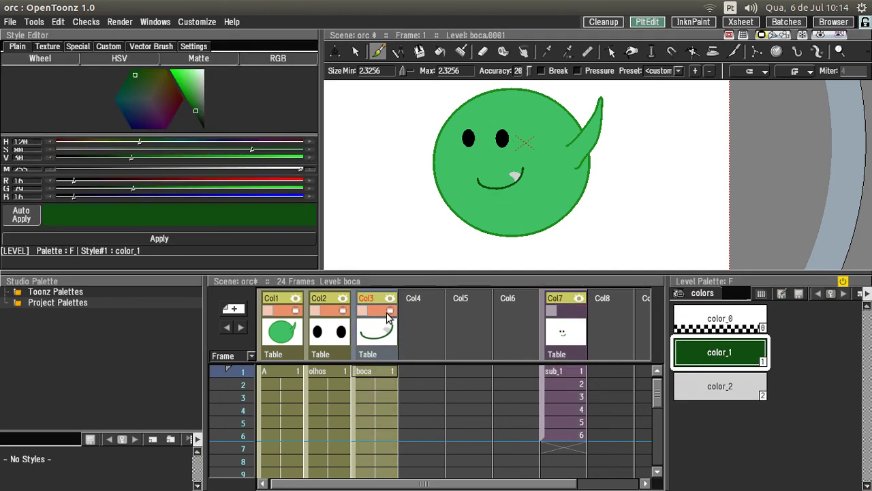
pyautogui.click(389, 299)
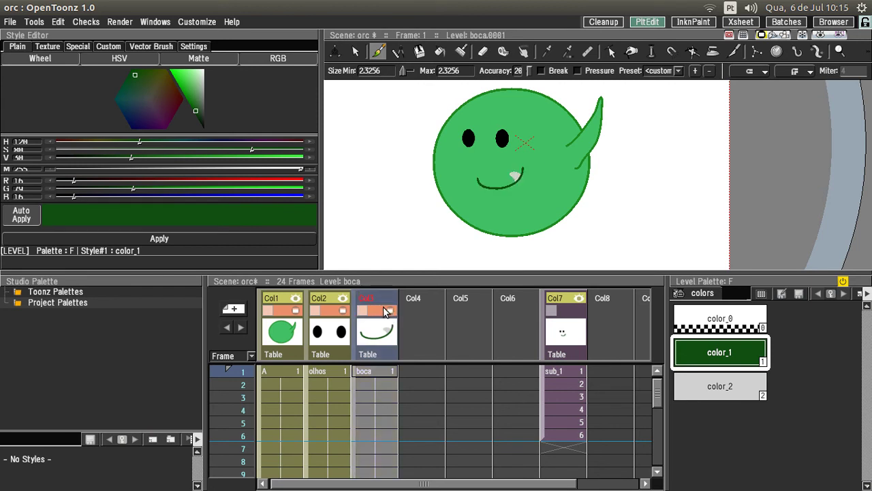
pyautogui.click(389, 300)
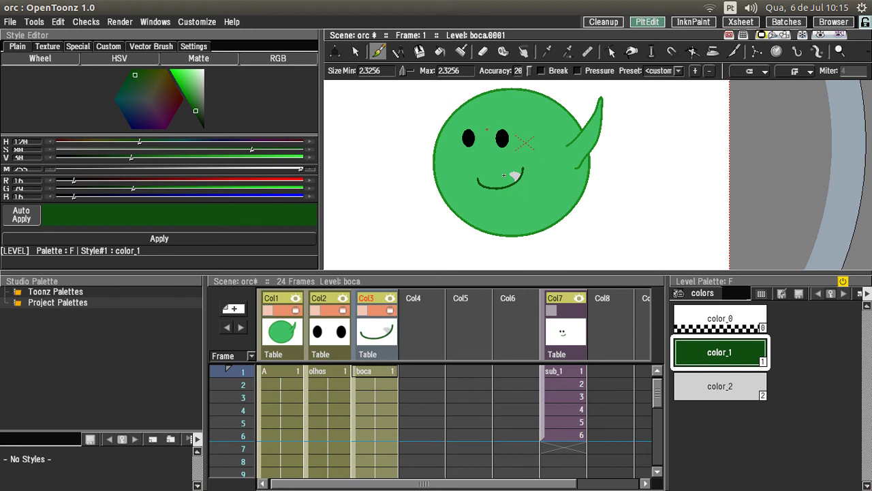
# Step: Step through the boca column's frames to examine where the eye and mouth drawings change
pyautogui.press('Down')
pyautogui.press('Down')
pyautogui.press('Down')
pyautogui.press('Down')
pyautogui.press('Down')
pyautogui.press('Down')
pyautogui.press('Down')
pyautogui.press('Down')
pyautogui.press('Down')
pyautogui.press('Down')
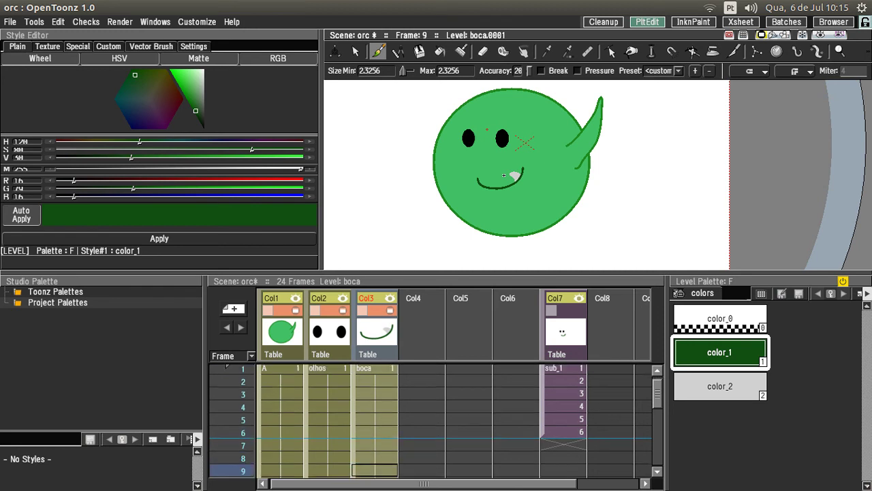
pyautogui.press('Down')
pyautogui.press('Down')
pyautogui.press('Down')
pyautogui.press('Down')
pyautogui.press('Down')
pyautogui.press('Down')
pyautogui.press('Down')
pyautogui.press('Down')
pyautogui.press('Down')
pyautogui.press('Down')
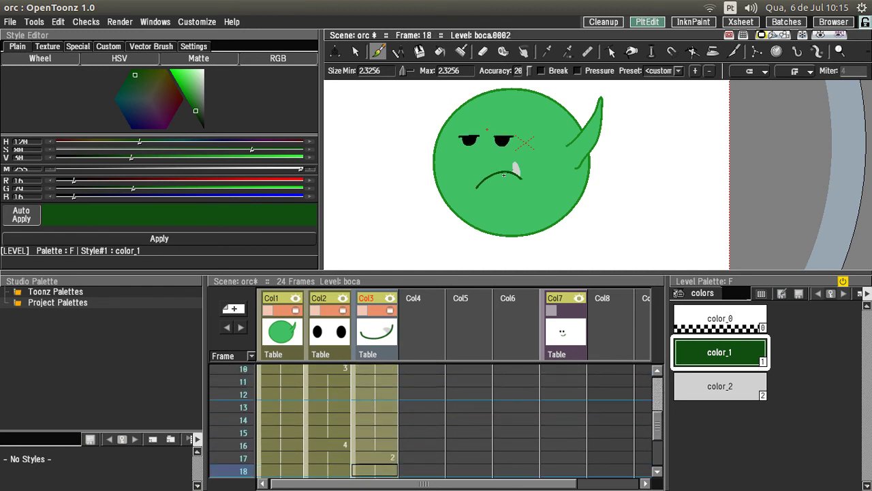
pyautogui.press('Up')
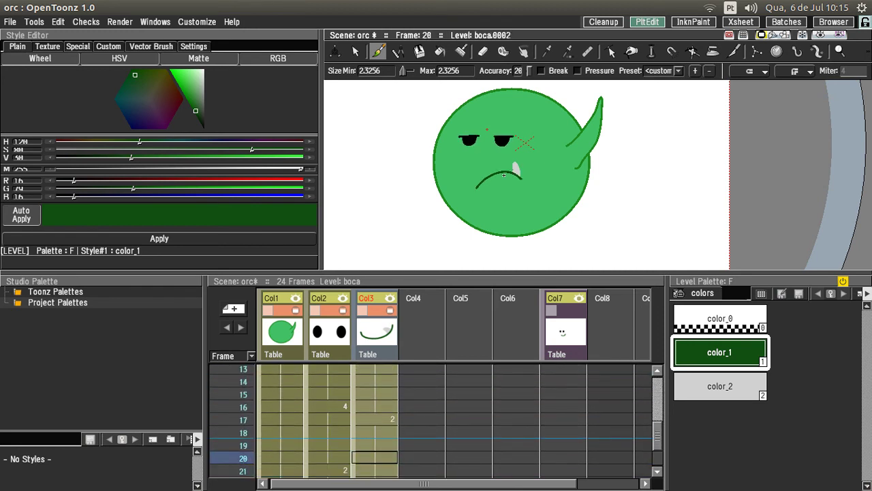
# Step: Shorten the hold of boca drawing 1 by one frame so that drawing 2 starts at frame 16
pyautogui.click(381, 393)
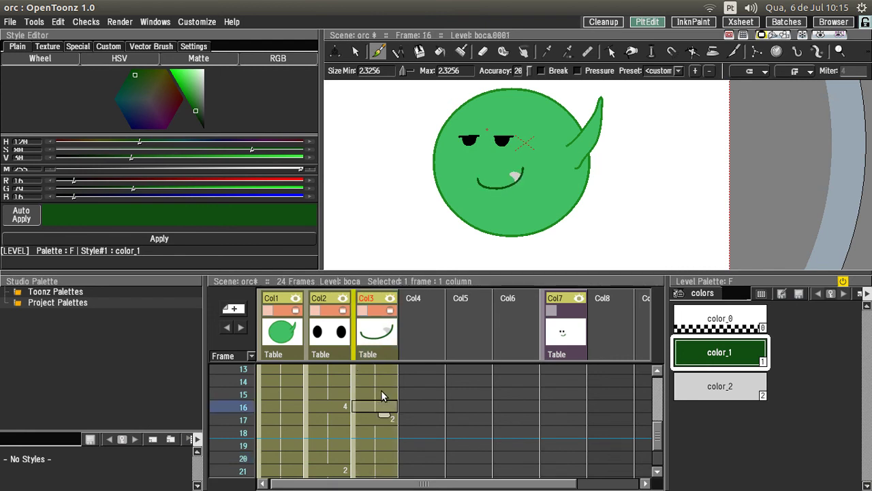
pyautogui.click(385, 409)
pyautogui.click(383, 380)
pyautogui.keyDown('shift'); pyautogui.click(385, 408); pyautogui.keyUp('shift')
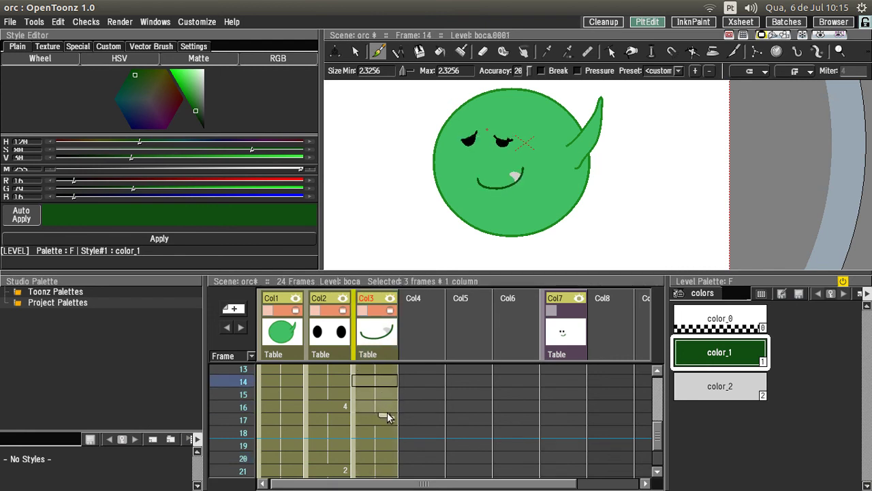
pyautogui.click(385, 372)
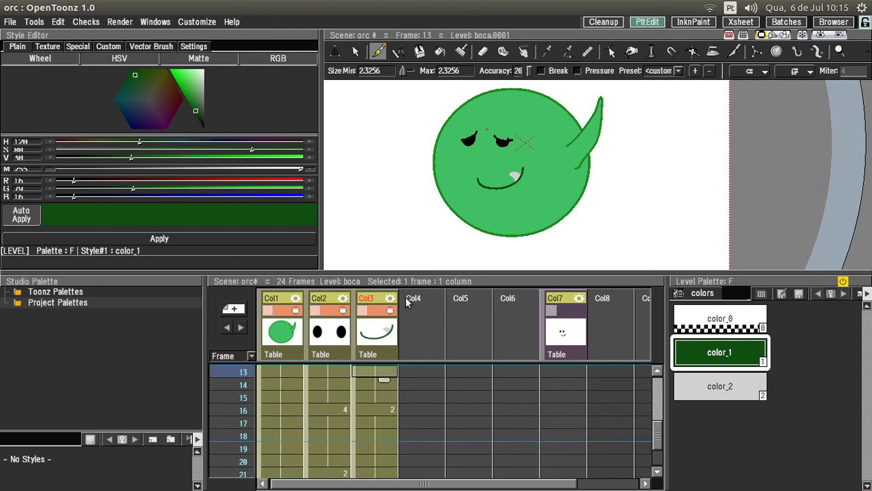
# Step: Play the animation in a loop in the Cleanup room and stop it
pyautogui.click(603, 22)
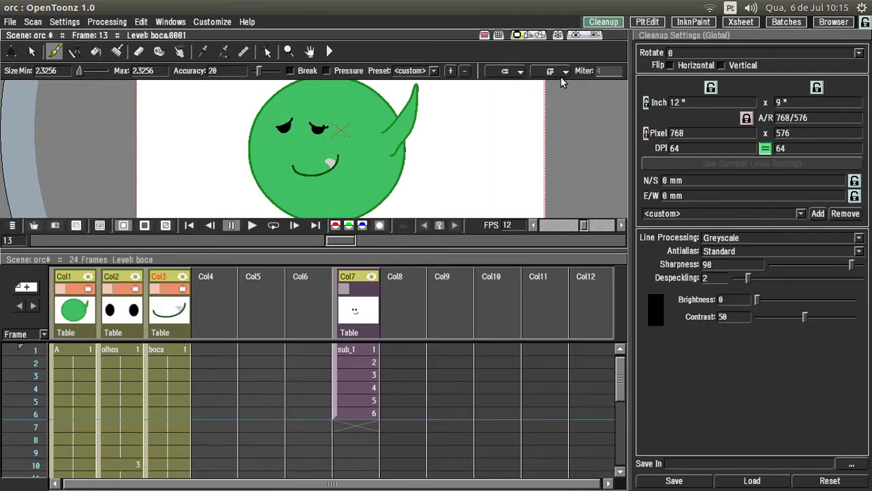
pyautogui.click(273, 225)
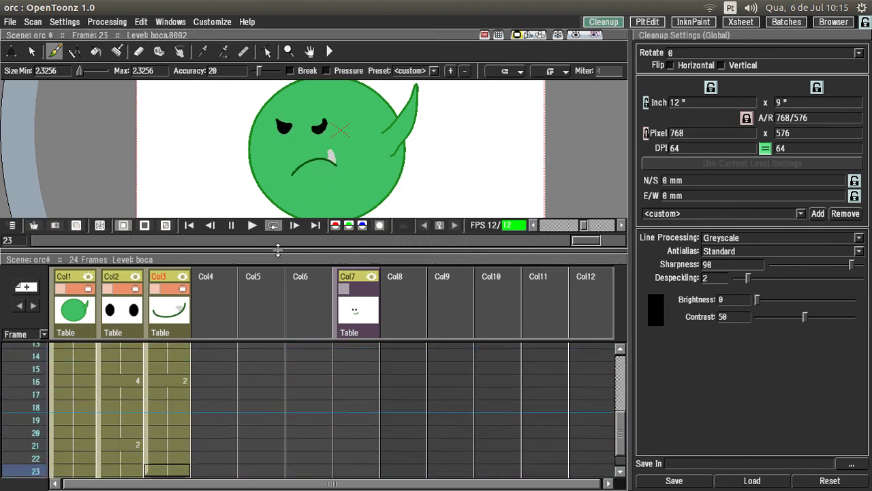
pyautogui.click(230, 226)
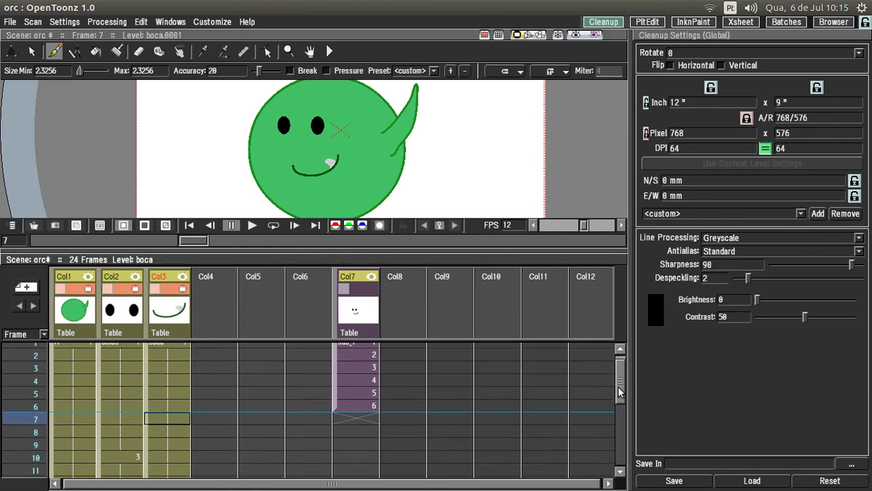
# Step: Extend the last drawing's hold in the boca column from frame 23 to frame 24
pyautogui.moveTo(618, 387); pyautogui.dragTo(604, 472)
pyautogui.click(181, 448)
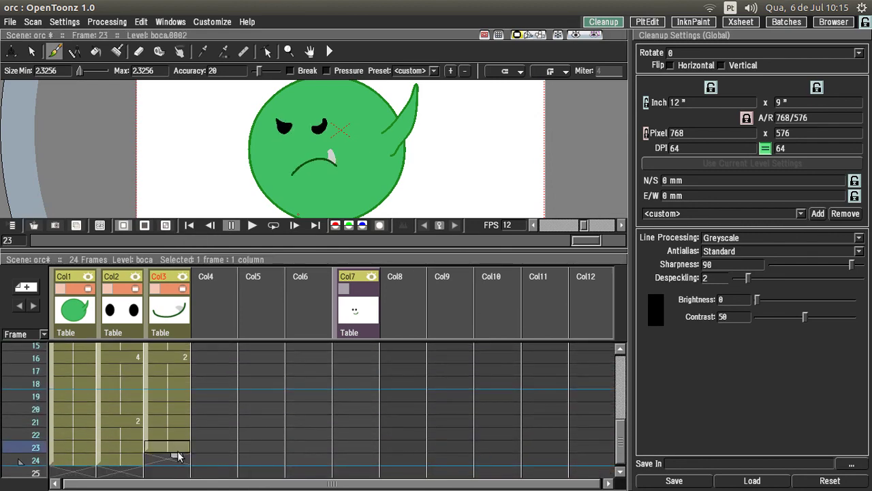
pyautogui.moveTo(177, 464); pyautogui.dragTo(182, 469)
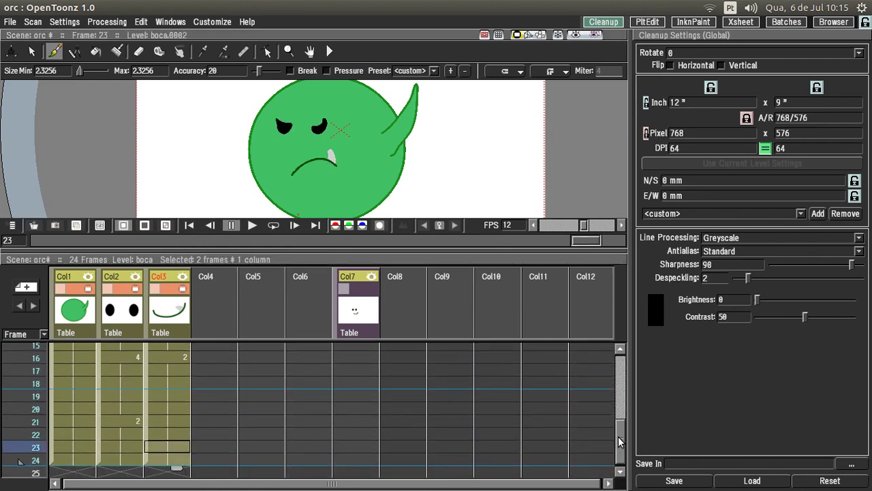
# Step: Return to frame 1 of the boca column and play the corrected animation in a loop
pyautogui.moveTo(620, 442); pyautogui.dragTo(627, 373)
pyautogui.click(151, 354)
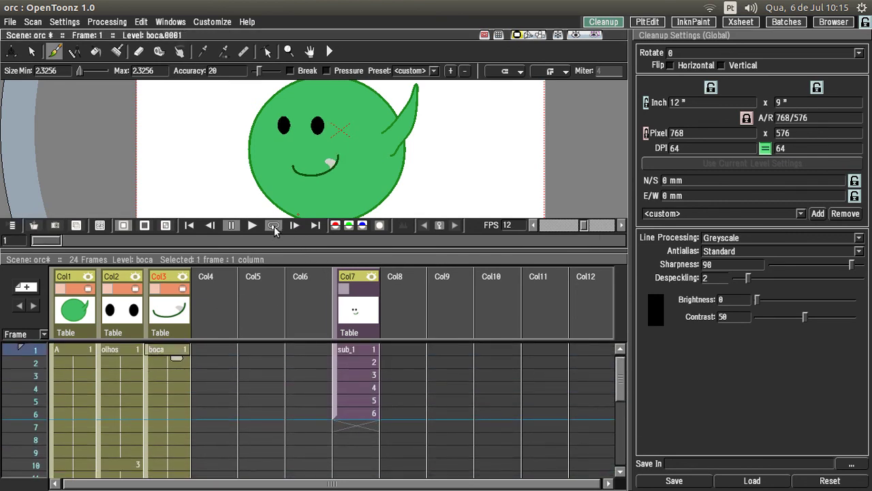
pyautogui.click(273, 226)
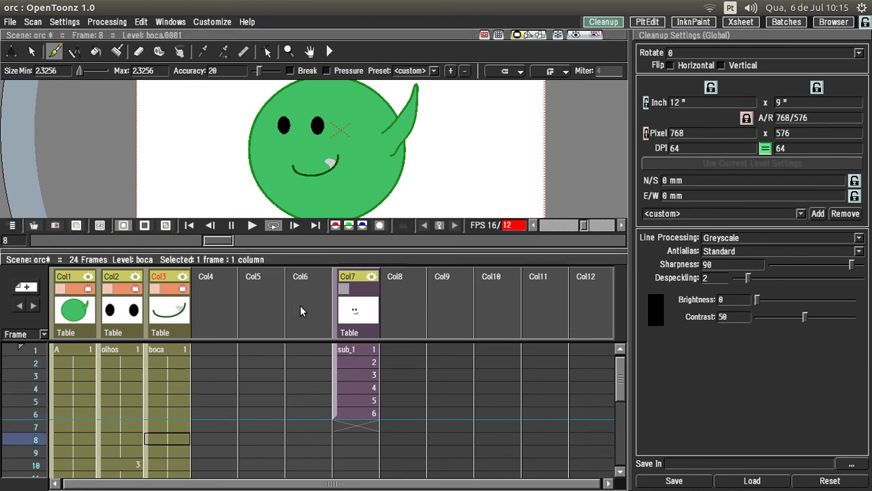